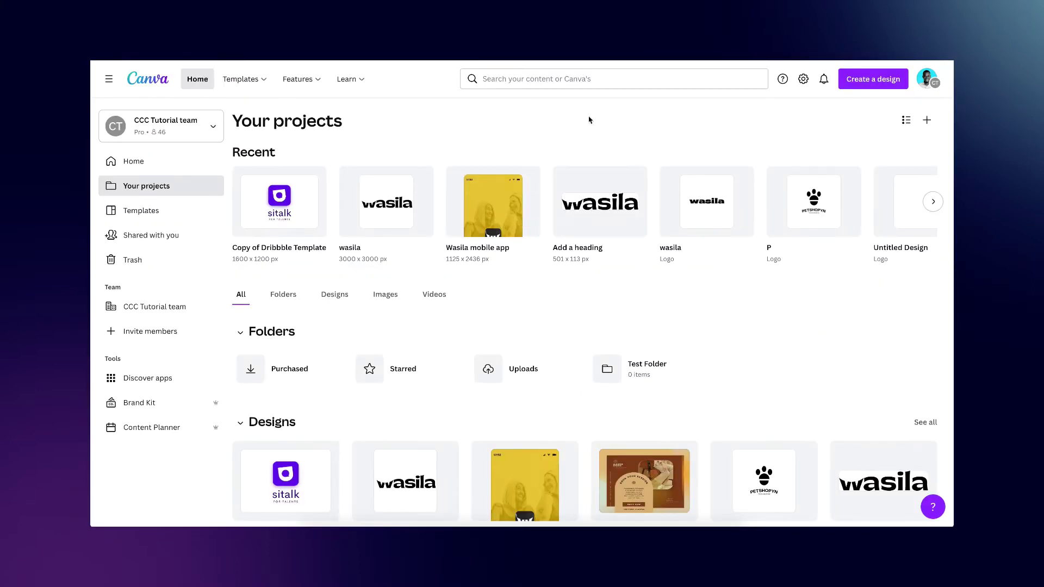
- Create a blank Logo design from the home page's suggested design types
{"action": "left_click", "coordinate": [130, 162]}
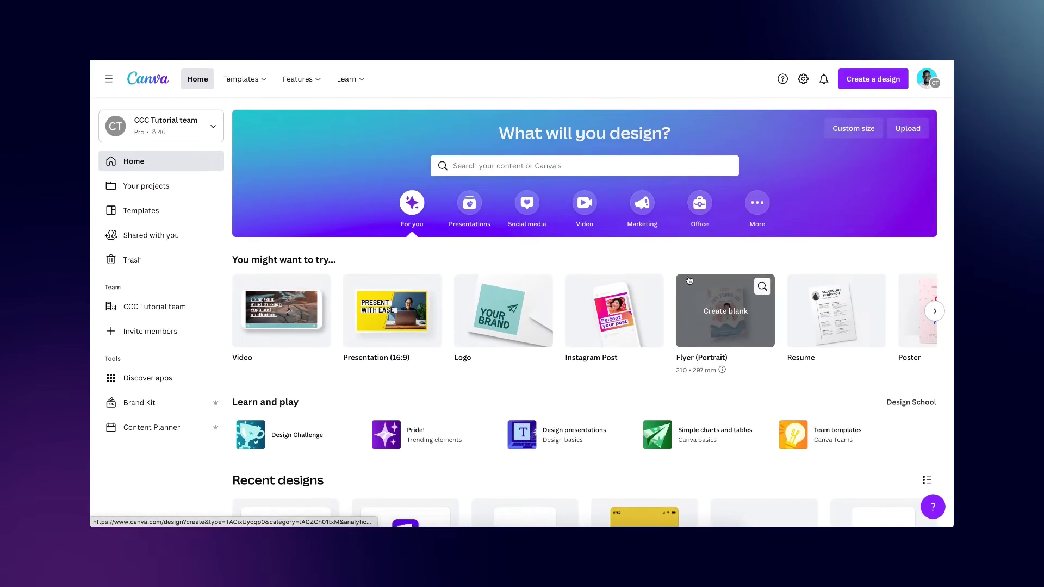
{"action": "left_click", "coordinate": [865, 76]}
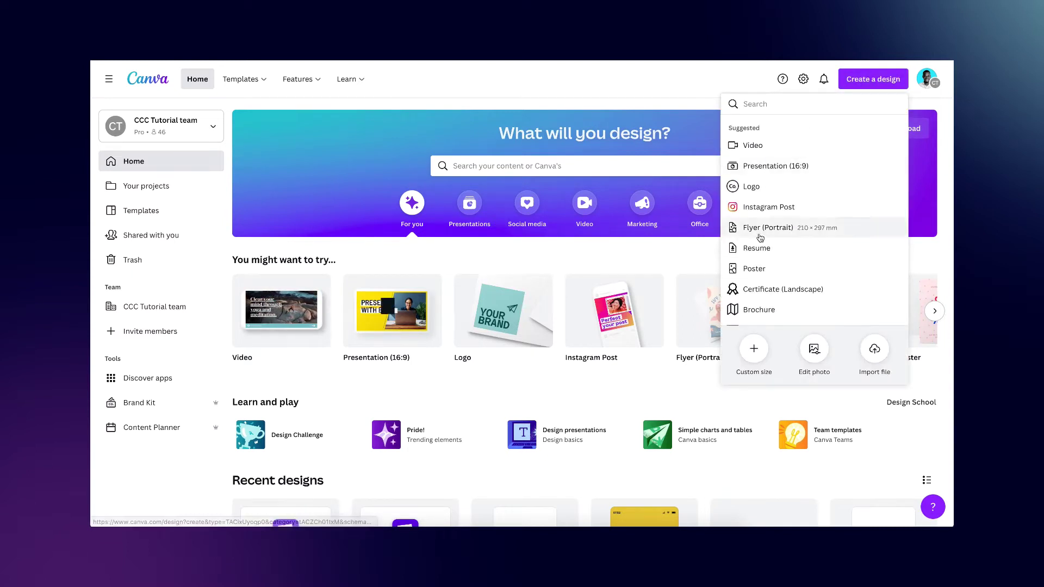
{"action": "left_click", "coordinate": [776, 190]}
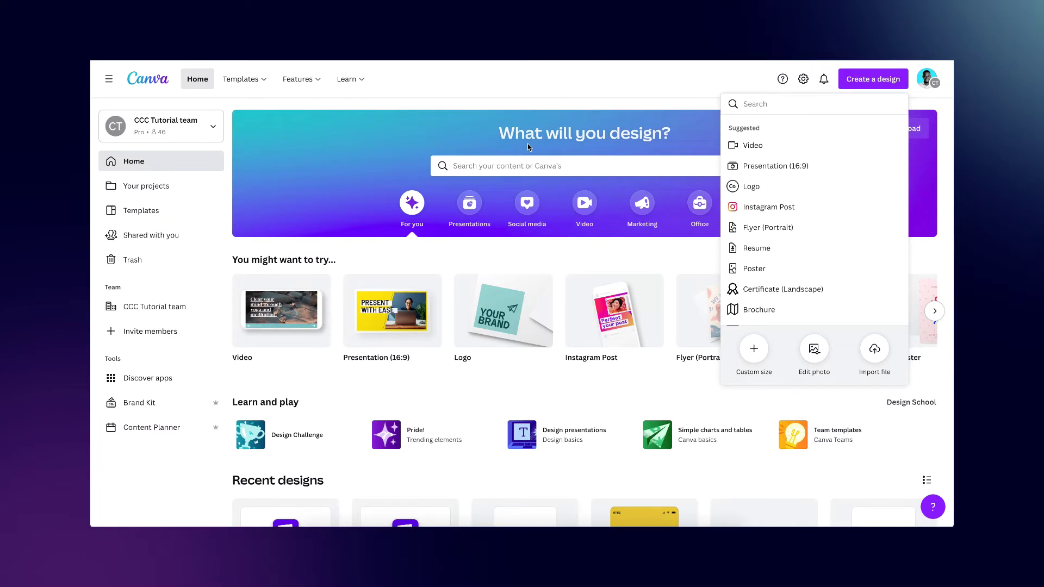
{"action": "left_click", "coordinate": [665, 83]}
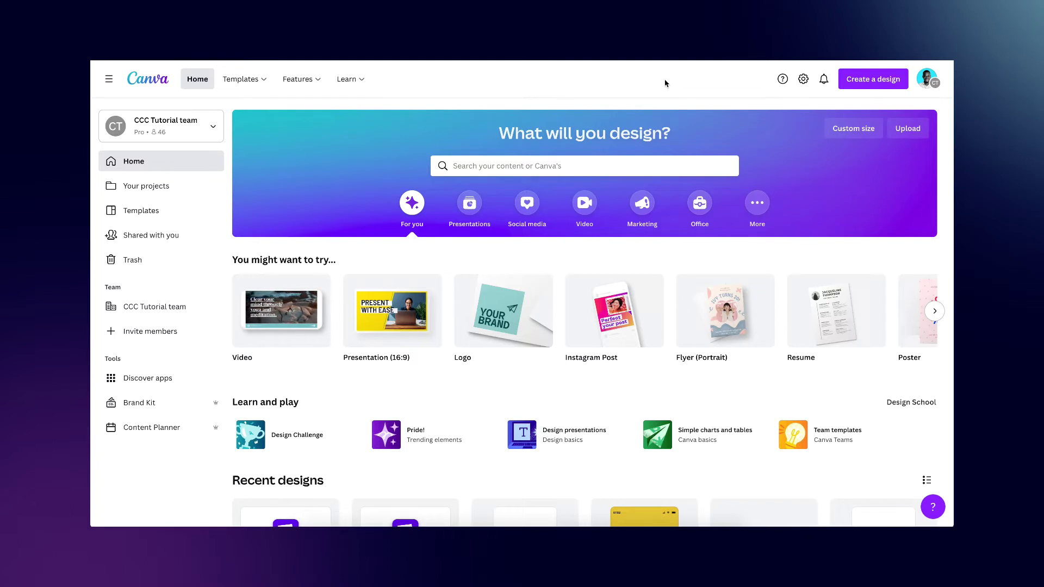
{"action": "left_click", "coordinate": [873, 81]}
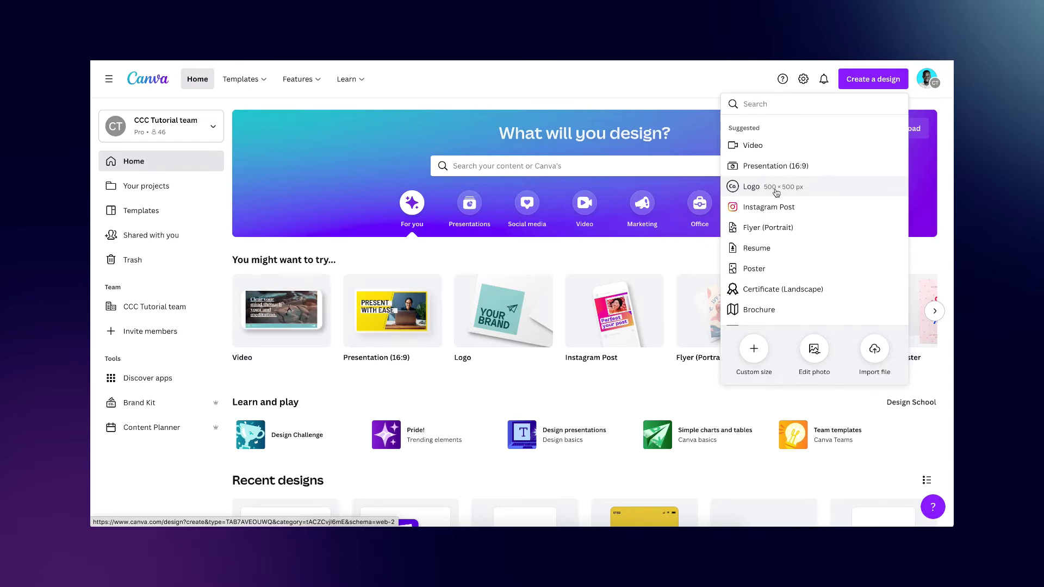
{"action": "left_click", "coordinate": [754, 352]}
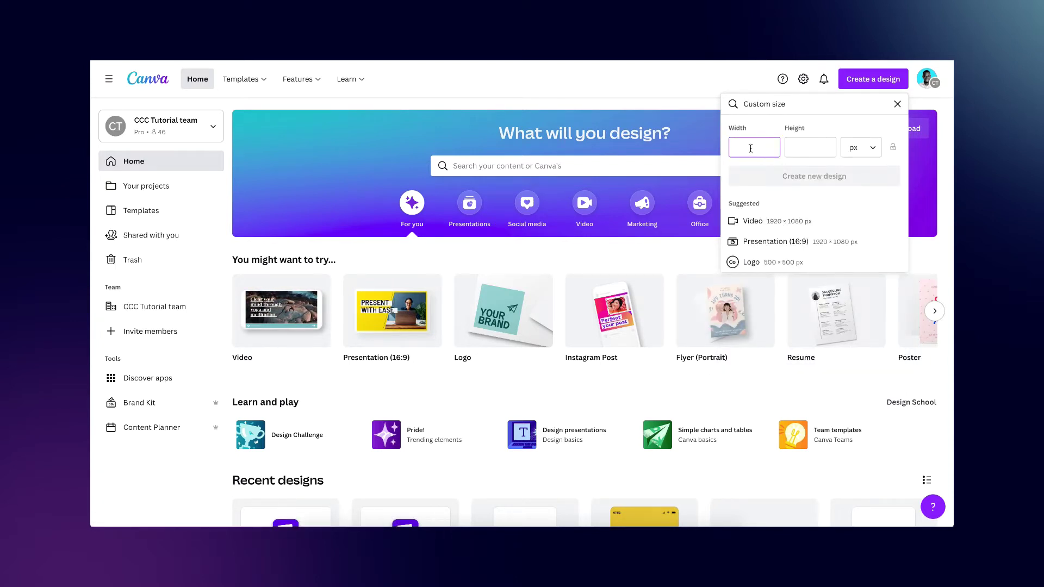
{"action": "type", "text": "3500"}
{"action": "key", "text": "Tab"}
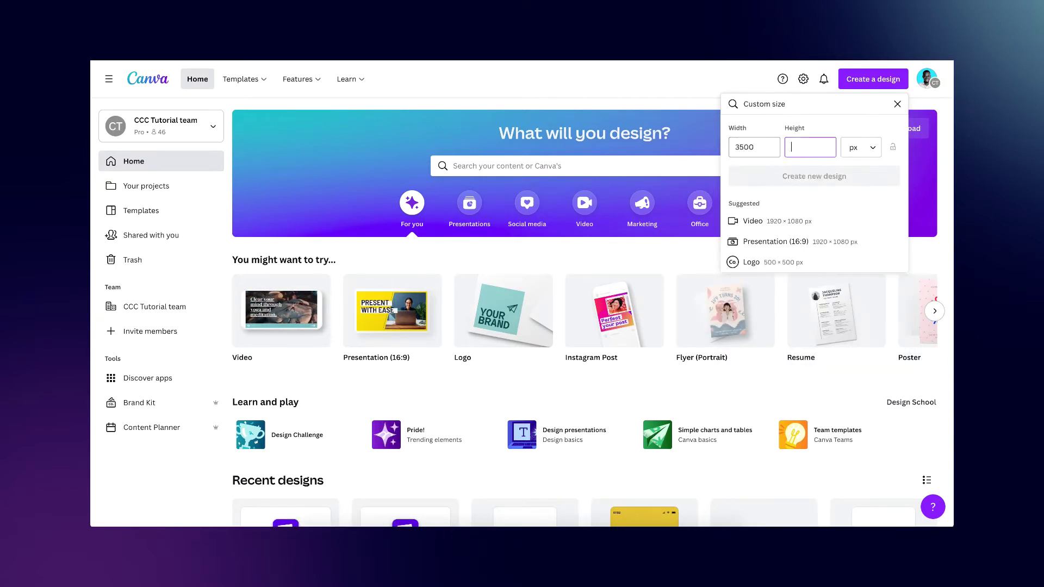
{"action": "type", "text": "3500"}
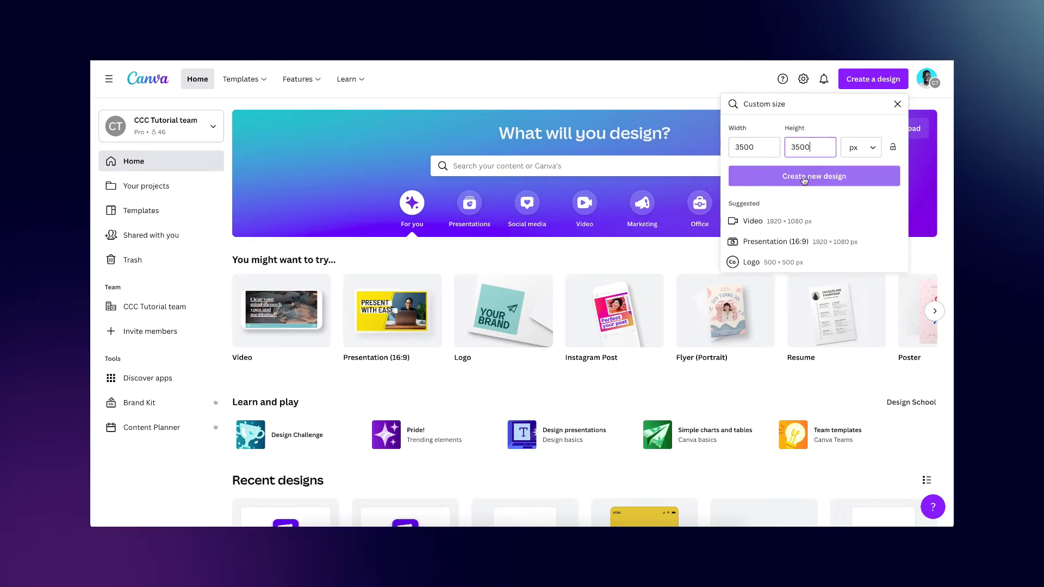
{"action": "left_click", "coordinate": [777, 104]}
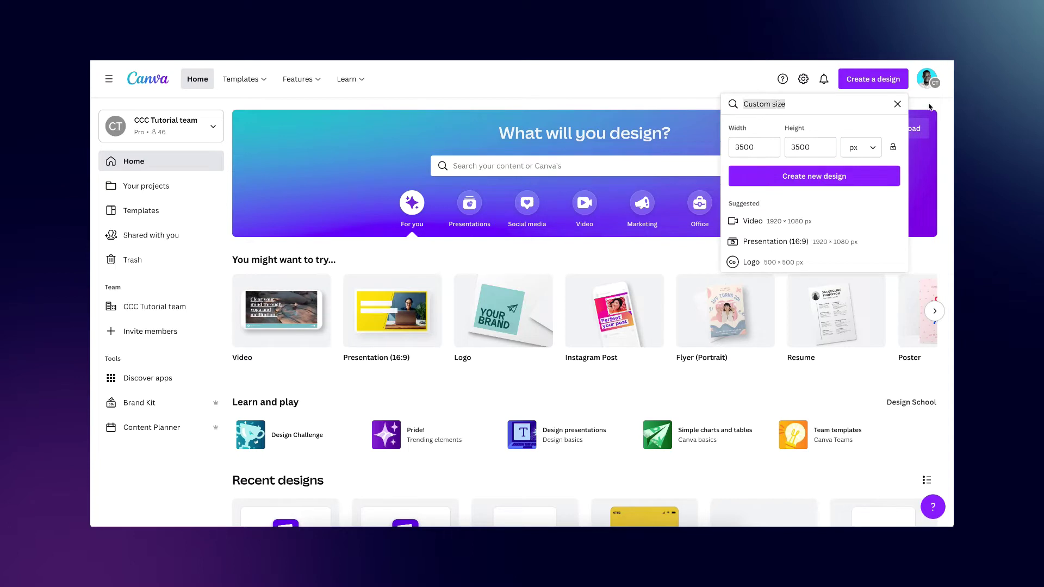
{"action": "left_click", "coordinate": [897, 104]}
{"action": "left_click", "coordinate": [664, 91]}
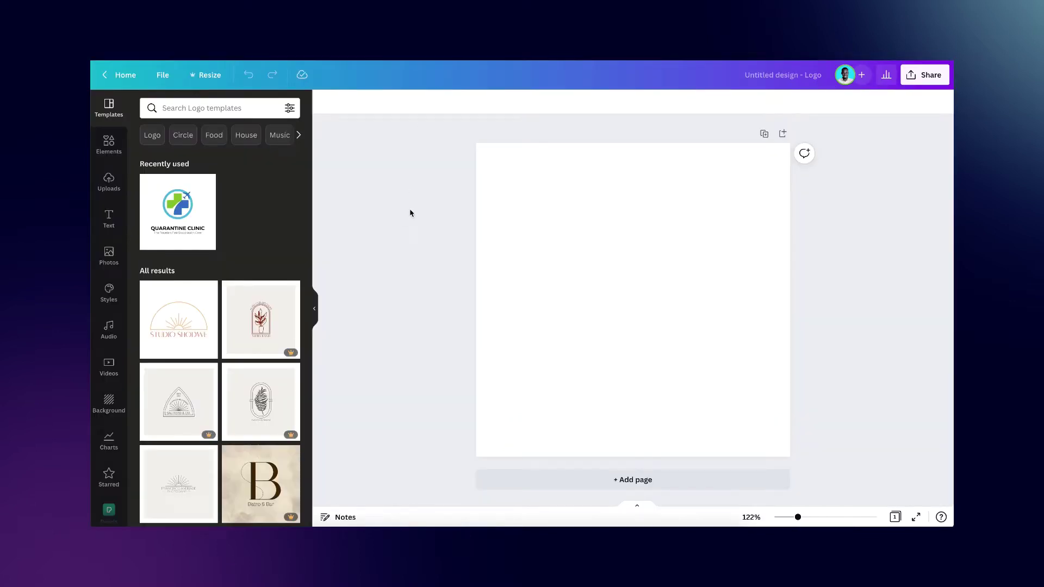
- Resize the blank logo design itself to a custom size of 4000 × 4000 px
{"action": "left_click", "coordinate": [862, 205]}
{"action": "left_click", "coordinate": [477, 199]}
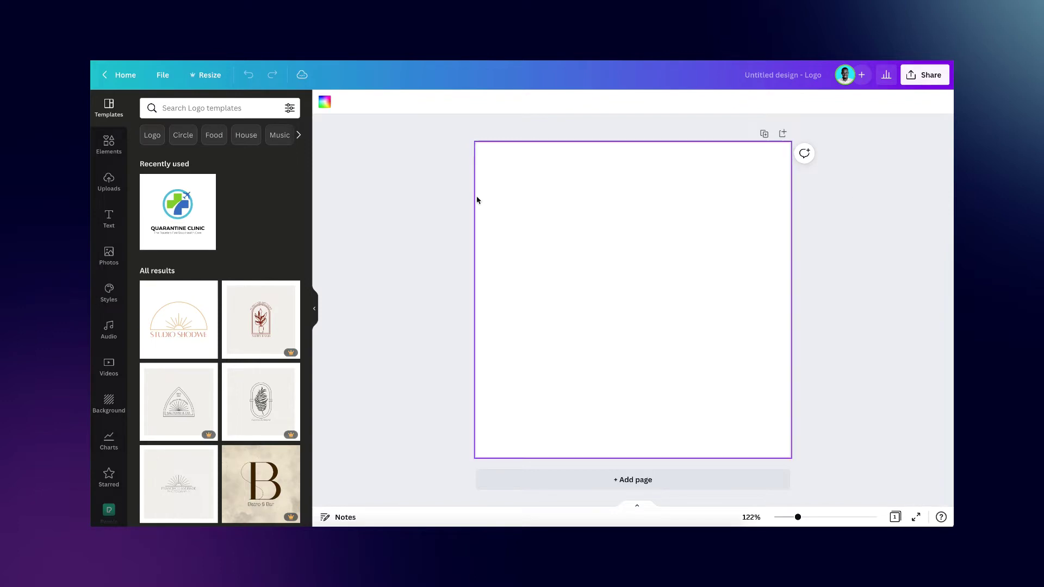
{"action": "left_click", "coordinate": [210, 77]}
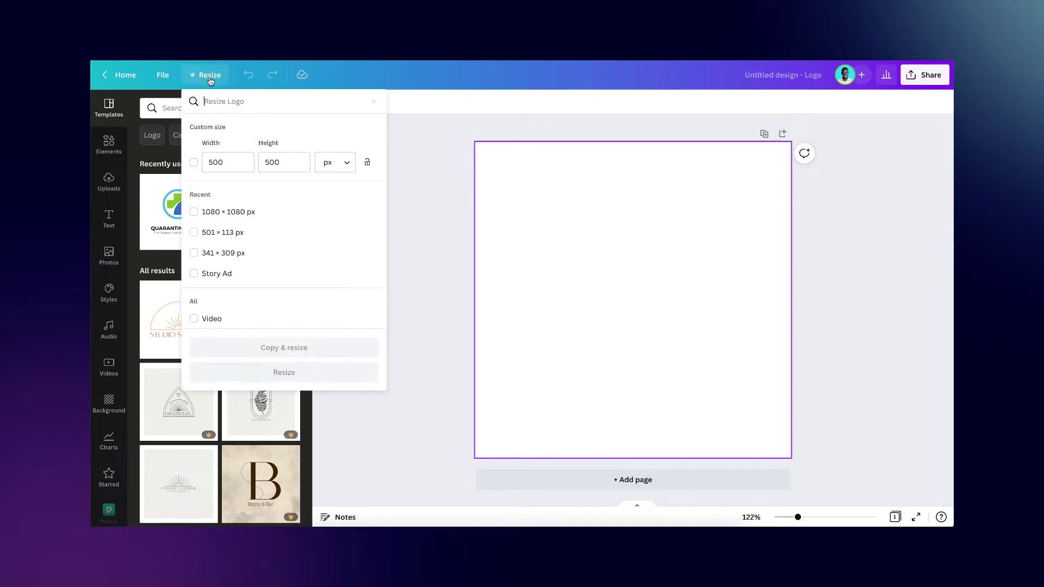
{"action": "double_click", "coordinate": [216, 162]}
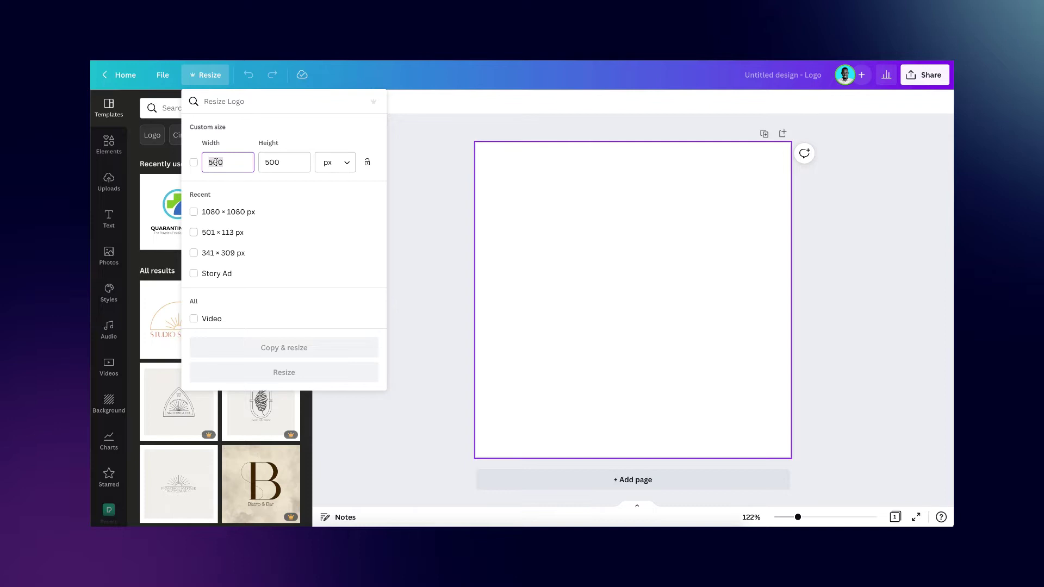
{"action": "type", "text": "4000"}
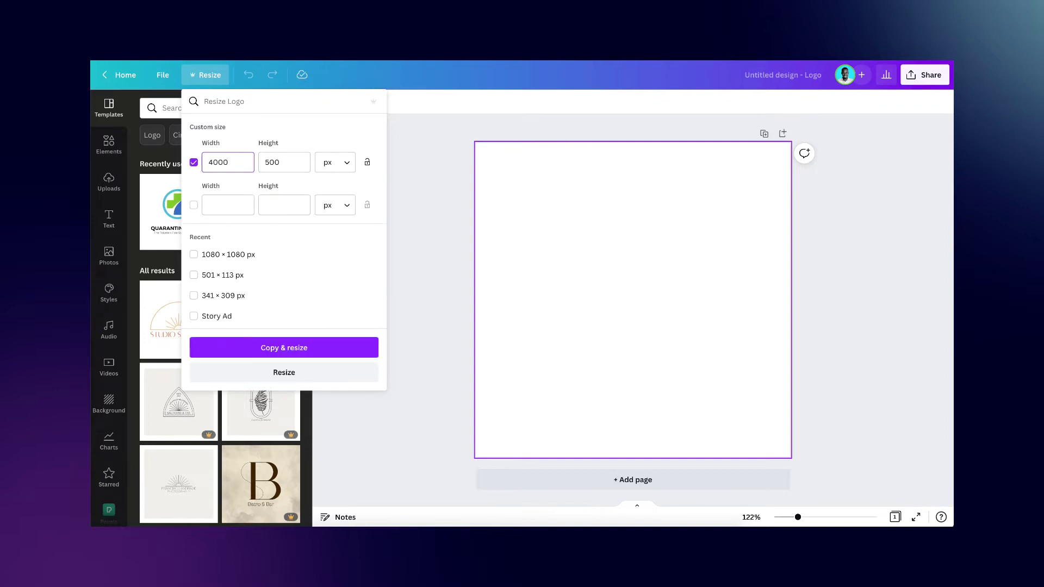
{"action": "key", "text": "Tab"}
{"action": "type", "text": "4000"}
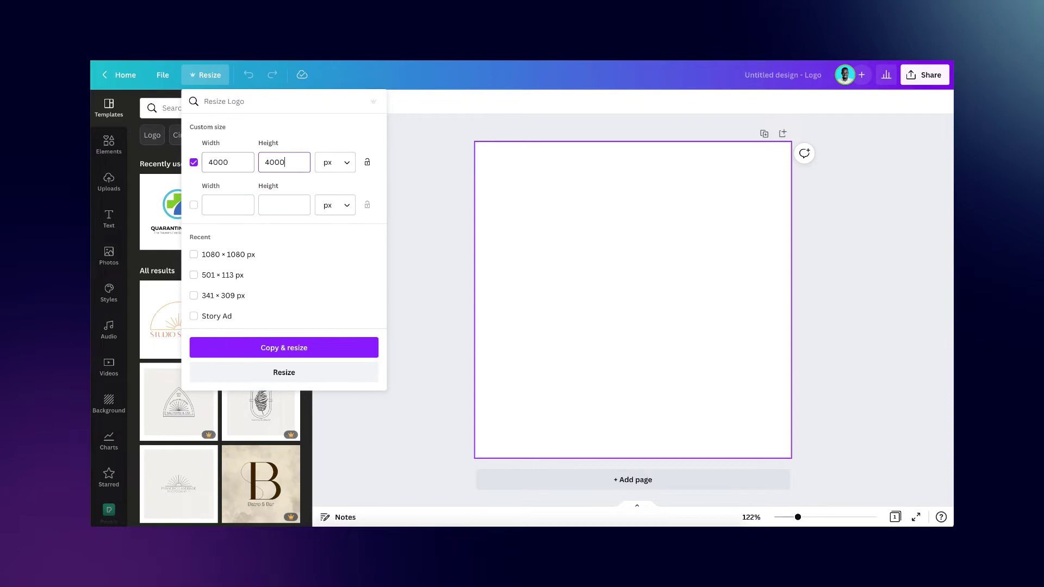
{"action": "left_click", "coordinate": [281, 379]}
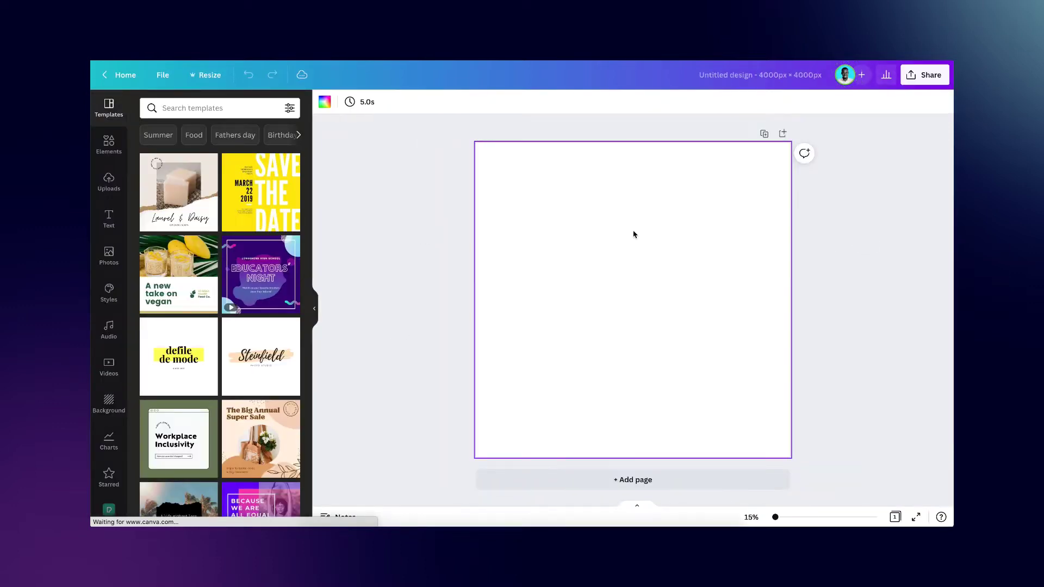
{"action": "left_click", "coordinate": [760, 76]}
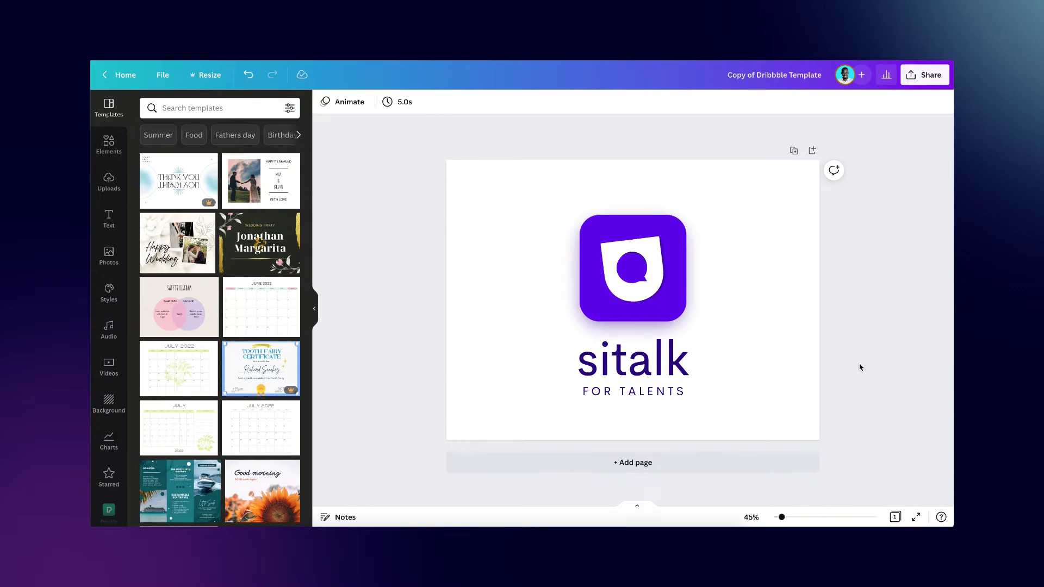
- Search the help articles for "logo" and look through the list of topics
{"action": "left_click", "coordinate": [941, 517]}
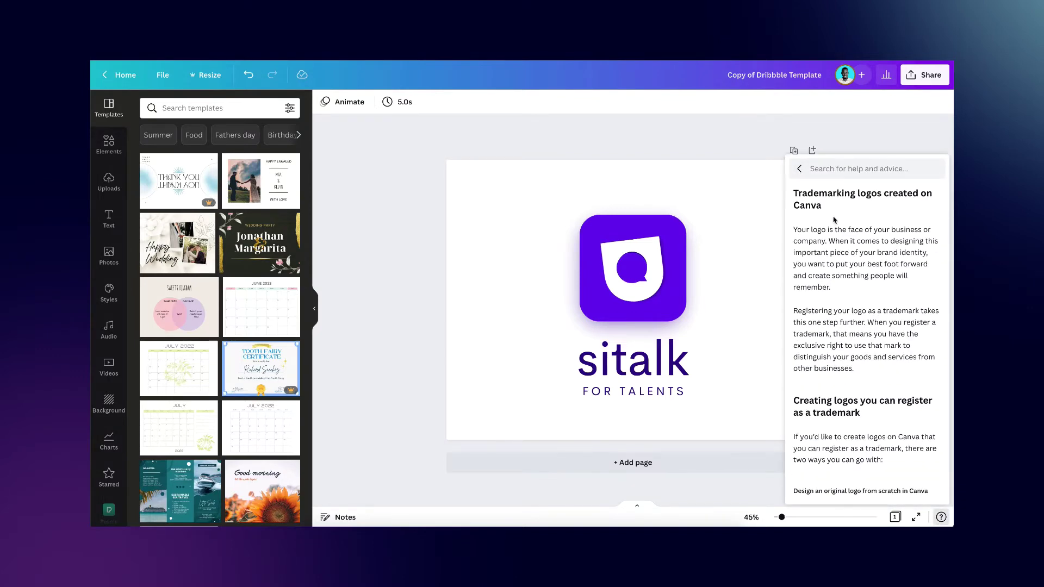
{"action": "left_click", "coordinate": [802, 170]}
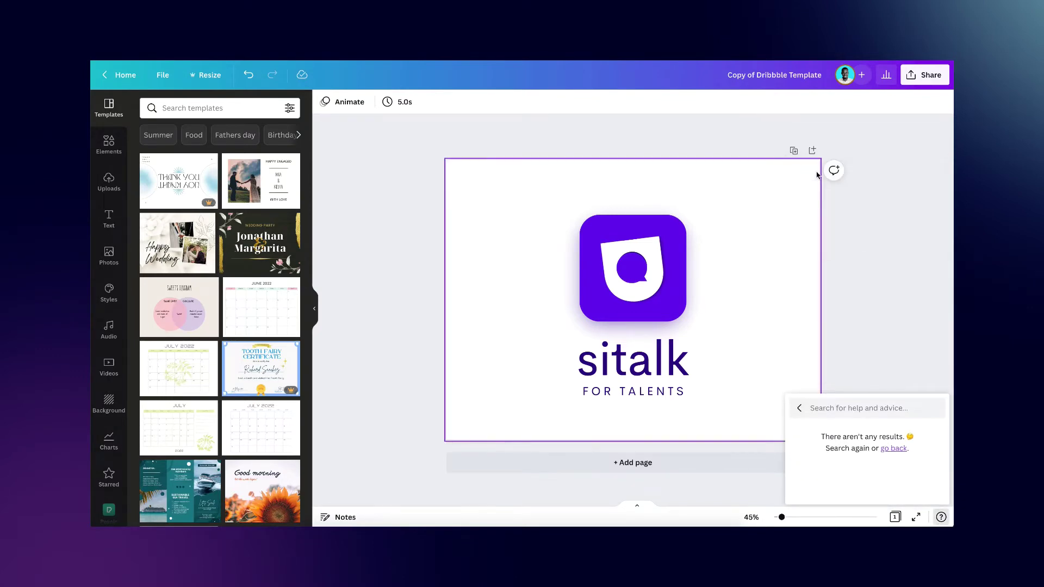
{"action": "left_click", "coordinate": [798, 403]}
{"action": "left_click", "coordinate": [850, 305]}
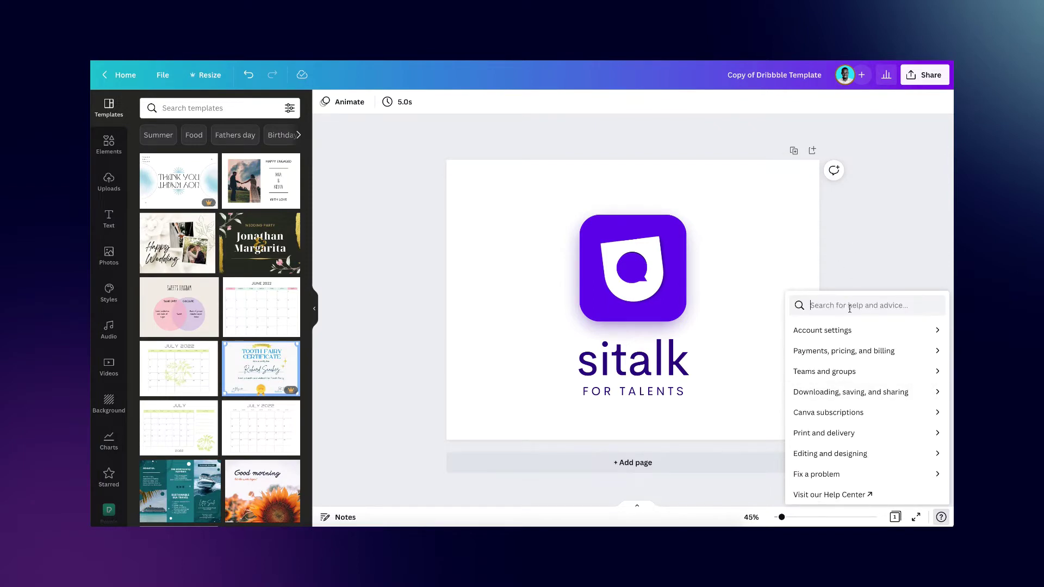
{"action": "type", "text": "logo"}
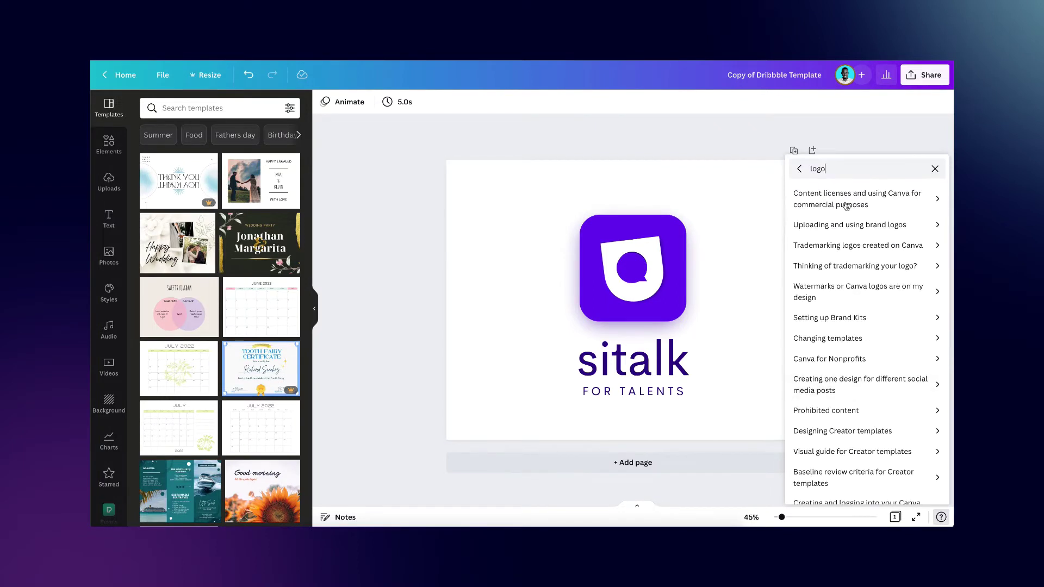
{"action": "scroll", "coordinate": [828, 476], "scroll_direction": "down", "scroll_amount": 2}
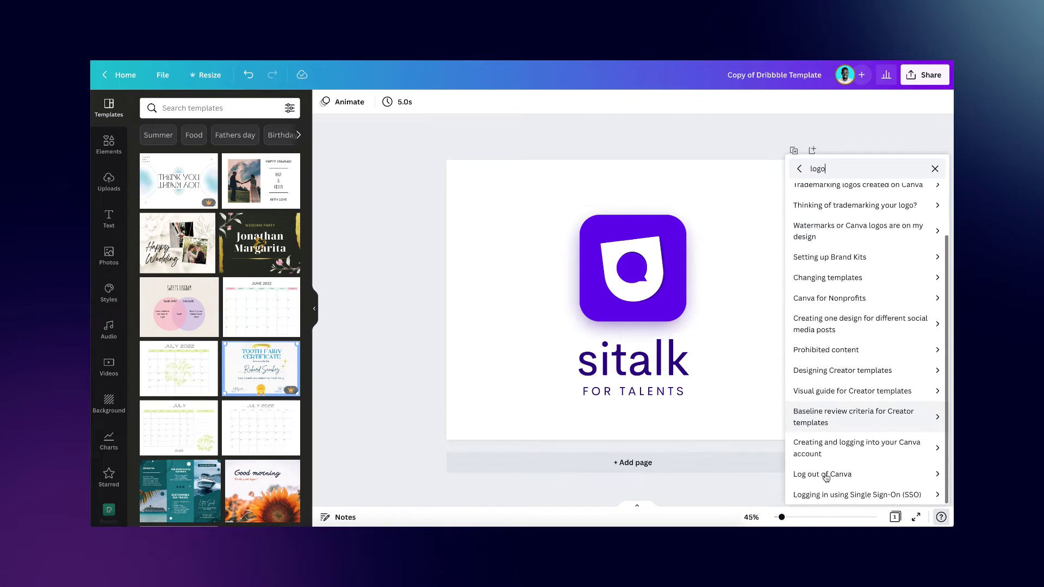
{"action": "scroll", "coordinate": [824, 405], "scroll_direction": "up", "scroll_amount": 2}
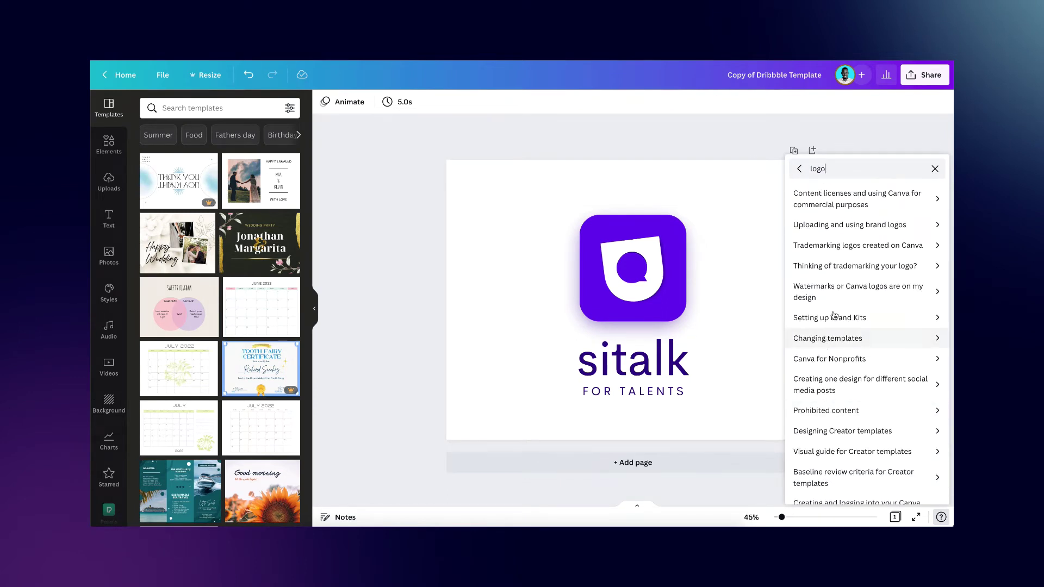
- Read the help article on trademarking logos created on Canva, including the section on logos that can be registered
{"action": "left_click", "coordinate": [824, 254]}
{"action": "scroll", "coordinate": [839, 364], "scroll_direction": "down", "scroll_amount": 5}
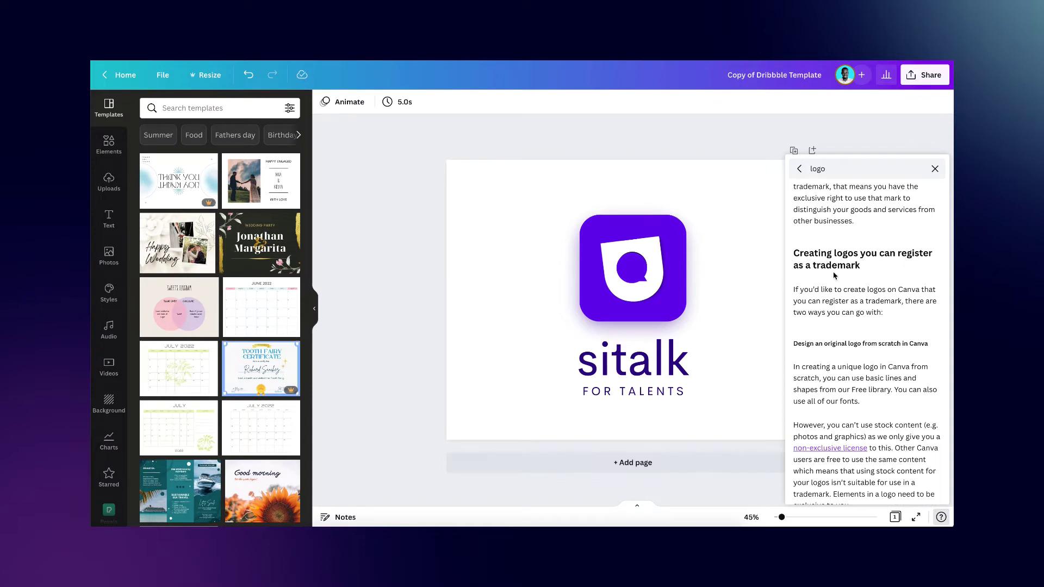
{"action": "scroll", "coordinate": [855, 319], "scroll_direction": "down", "scroll_amount": 1}
{"action": "scroll", "coordinate": [855, 320], "scroll_direction": "down", "scroll_amount": 2}
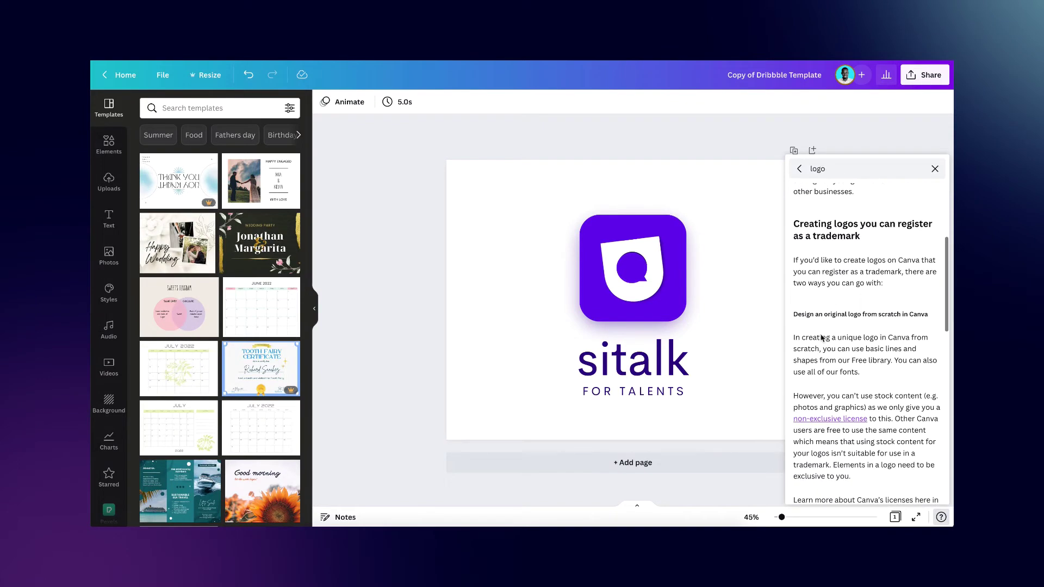
{"action": "scroll", "coordinate": [826, 325], "scroll_direction": "down", "scroll_amount": 5}
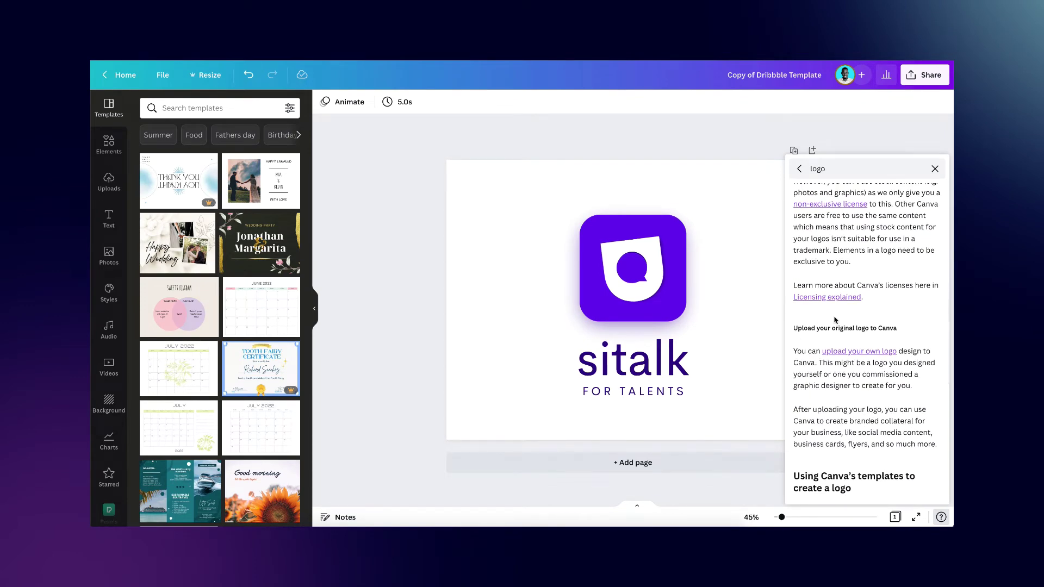
{"action": "scroll", "coordinate": [851, 336], "scroll_direction": "up", "scroll_amount": 4}
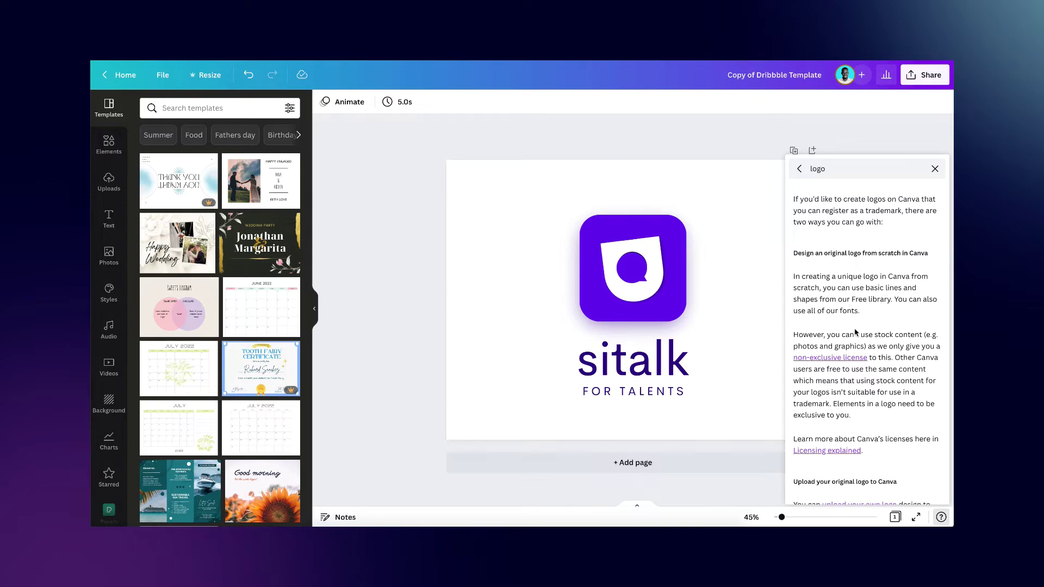
{"action": "scroll", "coordinate": [855, 333], "scroll_direction": "down", "scroll_amount": 10}
{"action": "scroll", "coordinate": [842, 270], "scroll_direction": "up", "scroll_amount": 10}
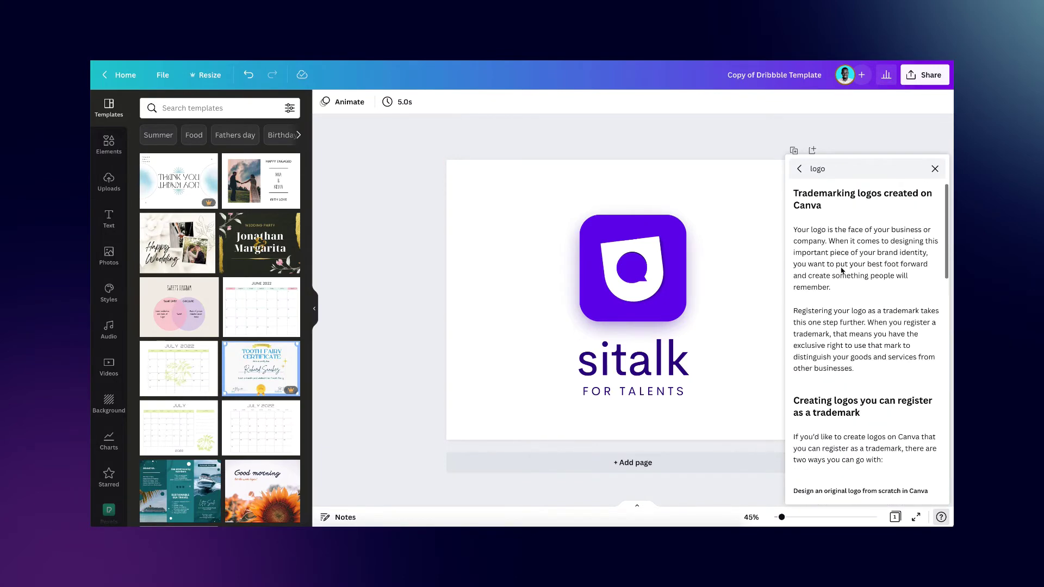
{"action": "scroll", "coordinate": [841, 270], "scroll_direction": "down", "scroll_amount": 3}
{"action": "scroll", "coordinate": [841, 270], "scroll_direction": "up", "scroll_amount": 3}
- Clear the help search and close the help and advice window
{"action": "left_click", "coordinate": [935, 172]}
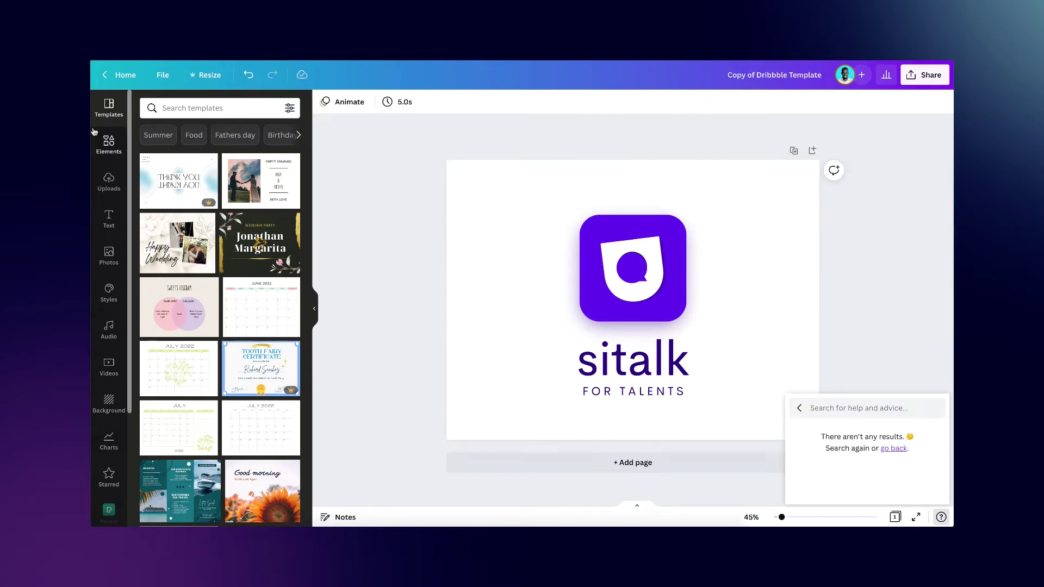
{"action": "scroll", "coordinate": [186, 289], "scroll_direction": "down", "scroll_amount": 3}
{"action": "scroll", "coordinate": [186, 289], "scroll_direction": "up", "scroll_amount": 3}
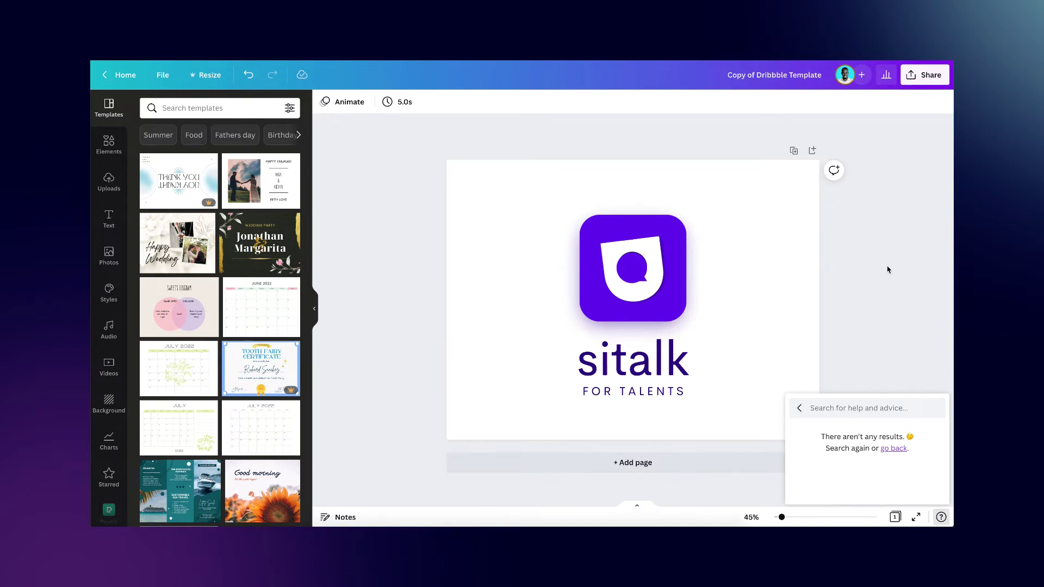
{"action": "left_click", "coordinate": [799, 409]}
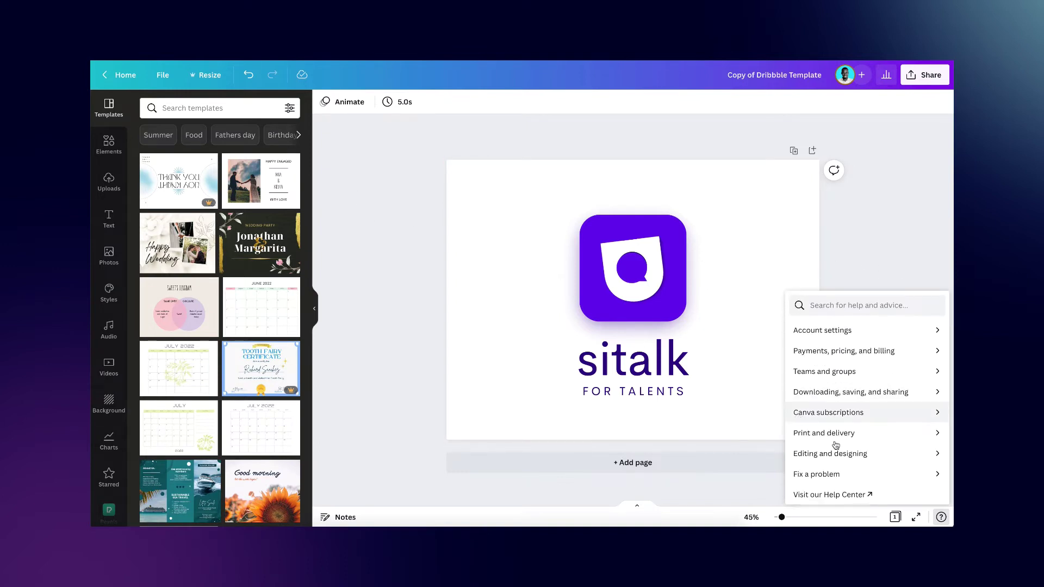
{"action": "left_click", "coordinate": [941, 519]}
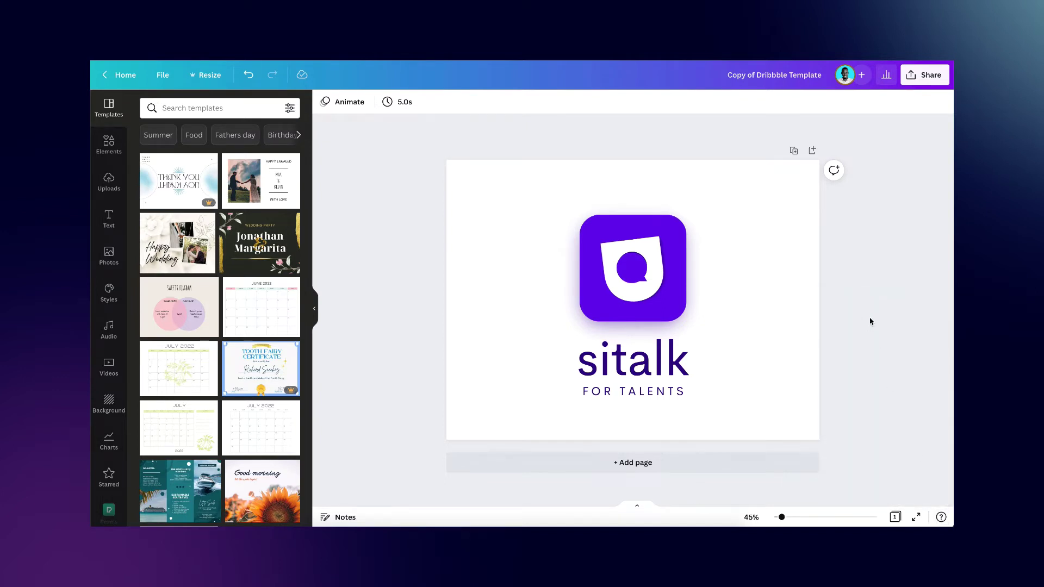
{"action": "left_click", "coordinate": [814, 297]}
{"action": "left_click_drag", "start_coordinate": [423, 191], "coordinate": [763, 444]}
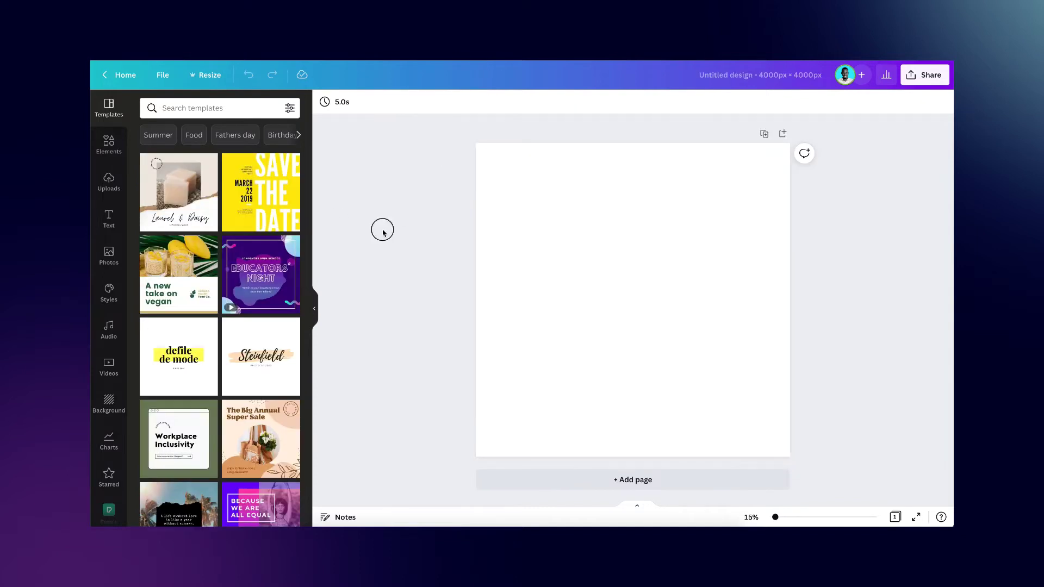
- Check the blank design's custom size in the resize options without changing it, and return to the canvas
{"action": "left_click", "coordinate": [207, 75]}
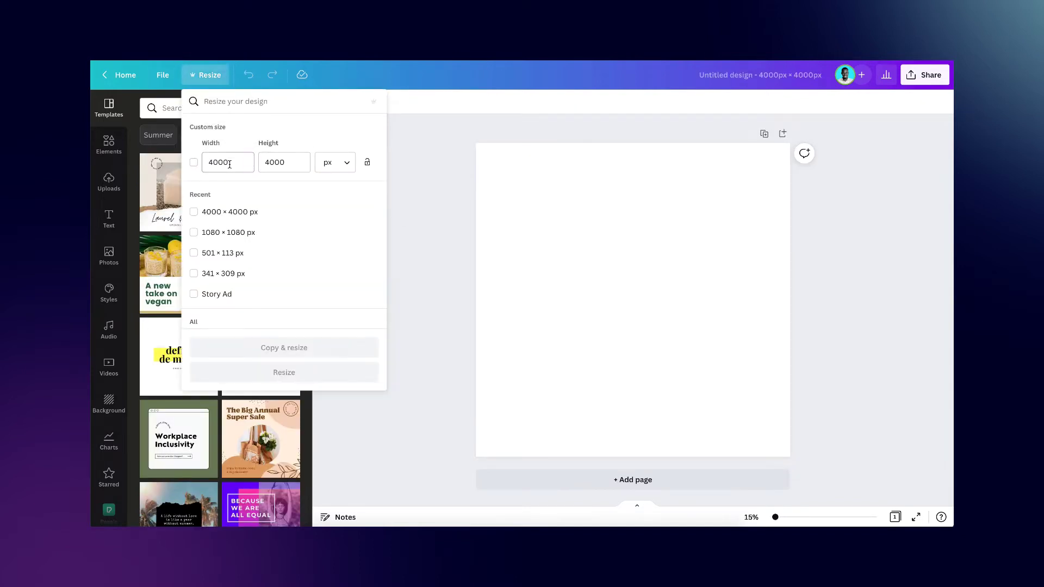
{"action": "left_click", "coordinate": [420, 184]}
{"action": "left_click", "coordinate": [565, 218]}
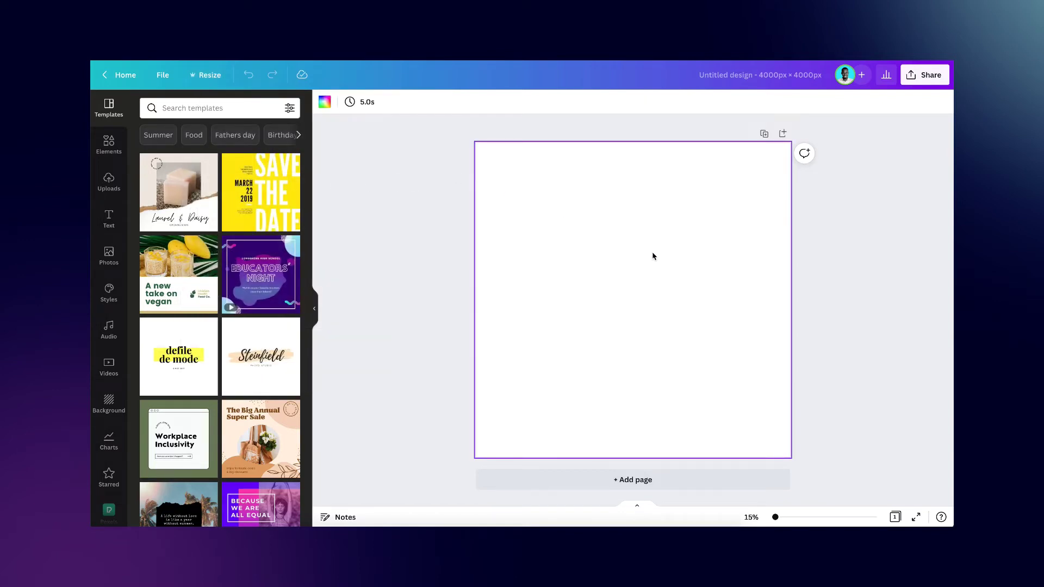
- Paste the copied sitalk logo onto the blank page and duplicate the page
{"action": "key", "text": "ctrl+v"}
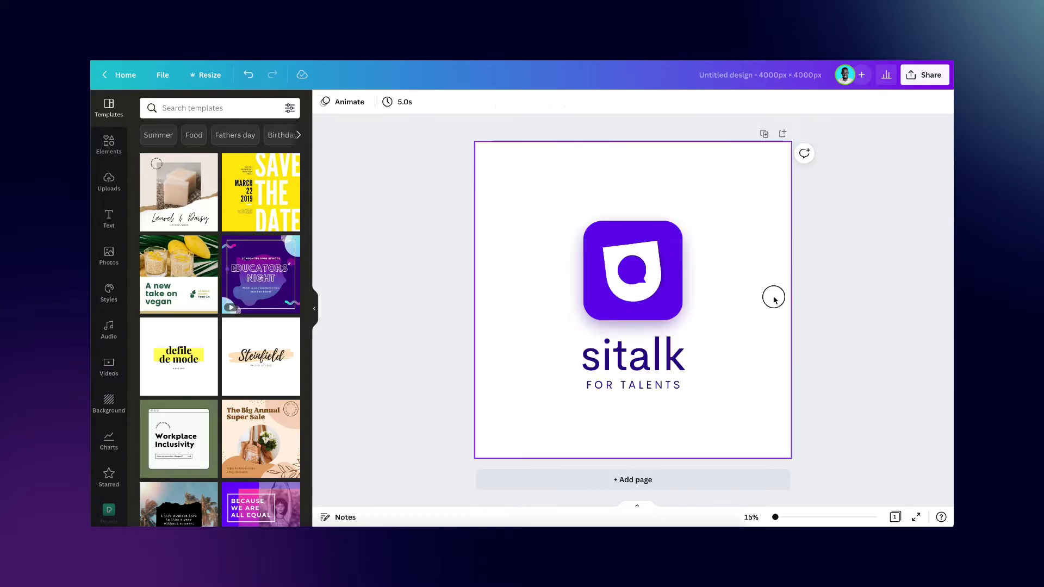
{"action": "left_click", "coordinate": [765, 135]}
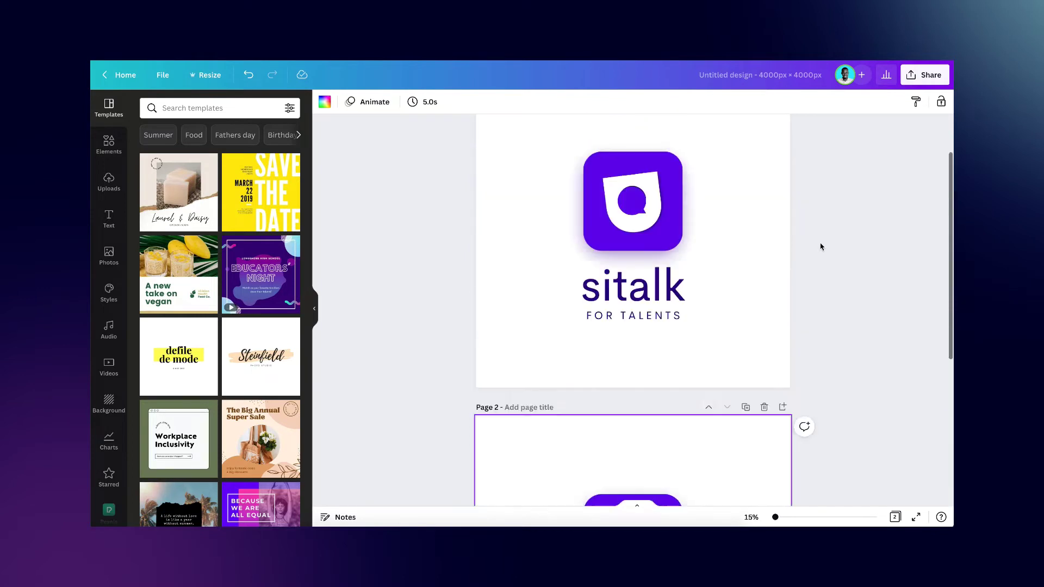
{"action": "scroll", "coordinate": [819, 244], "scroll_direction": "up", "scroll_amount": 5}
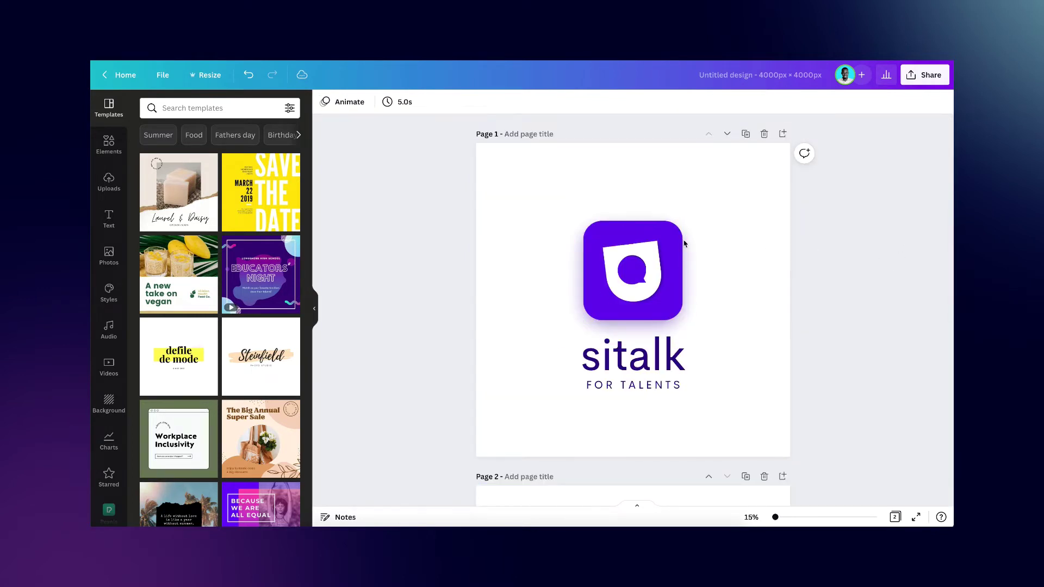
- Move the triangle, two circles and tilted white rectangle out of page 1's logo icon into a row above it, and fill the rectangle bright purple
{"action": "left_click_drag", "start_coordinate": [643, 280], "coordinate": [750, 180]}
{"action": "left_click_drag", "start_coordinate": [632, 269], "coordinate": [718, 182]}
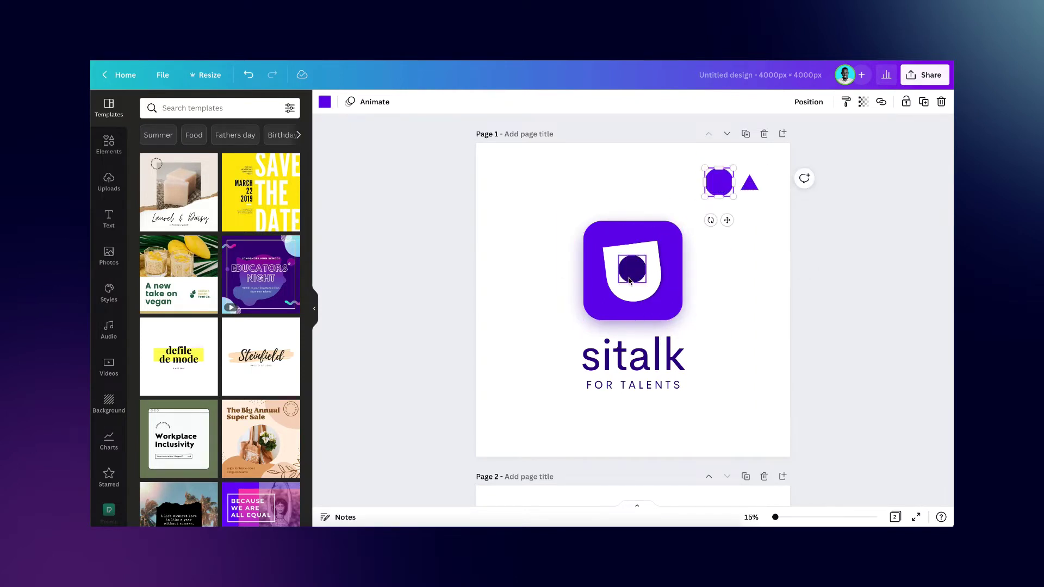
{"action": "left_click_drag", "start_coordinate": [632, 269], "coordinate": [677, 182]}
{"action": "left_click_drag", "start_coordinate": [634, 251], "coordinate": [624, 188]}
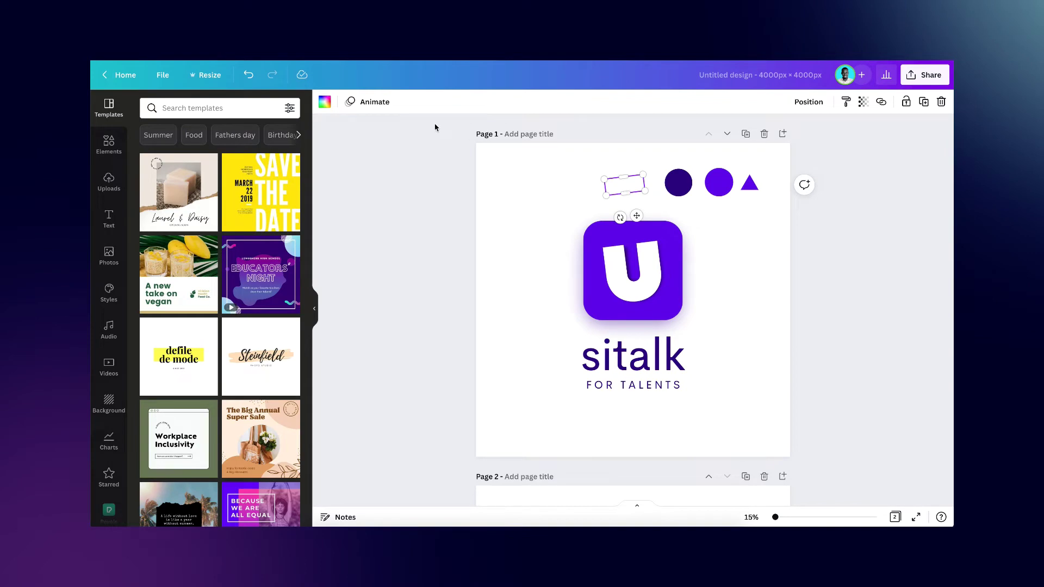
{"action": "left_click", "coordinate": [325, 102]}
{"action": "left_click", "coordinate": [206, 155]}
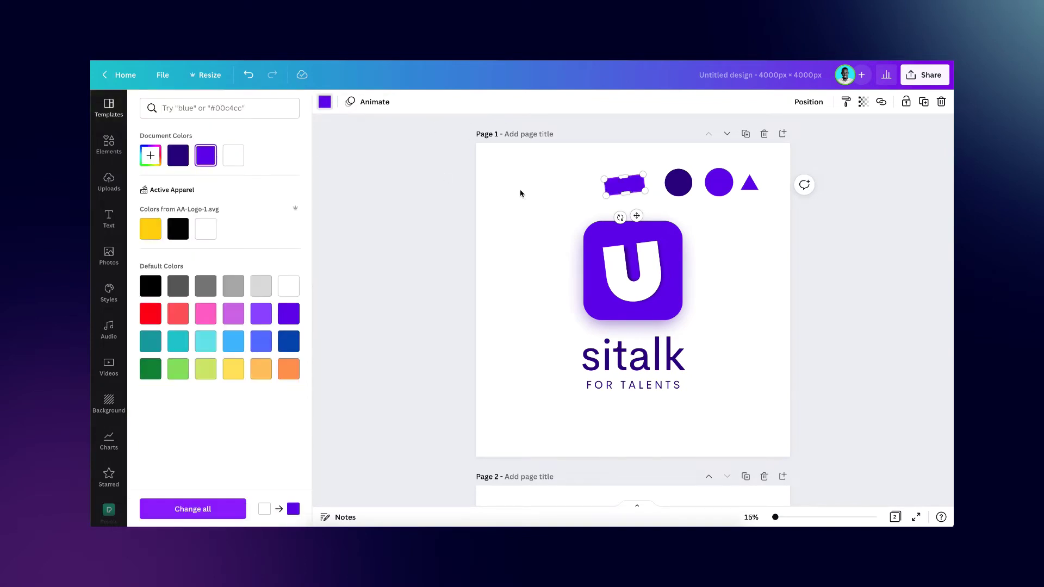
{"action": "left_click", "coordinate": [520, 193]}
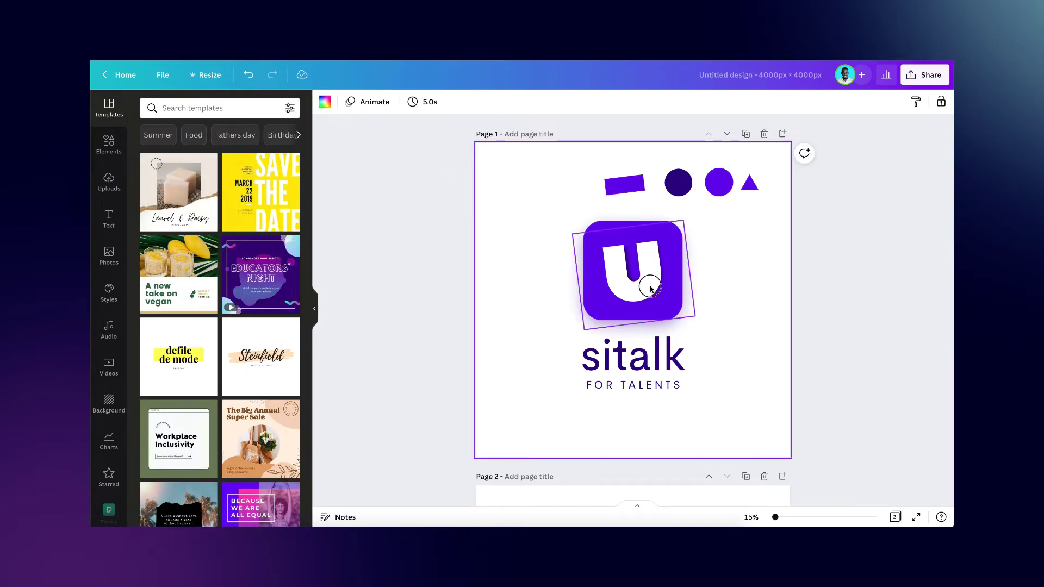
- Move the white letter U out of the icon to the shape row, shrink it to font size 321 and colour it bright purple
{"action": "left_click_drag", "start_coordinate": [646, 285], "coordinate": [574, 217]}
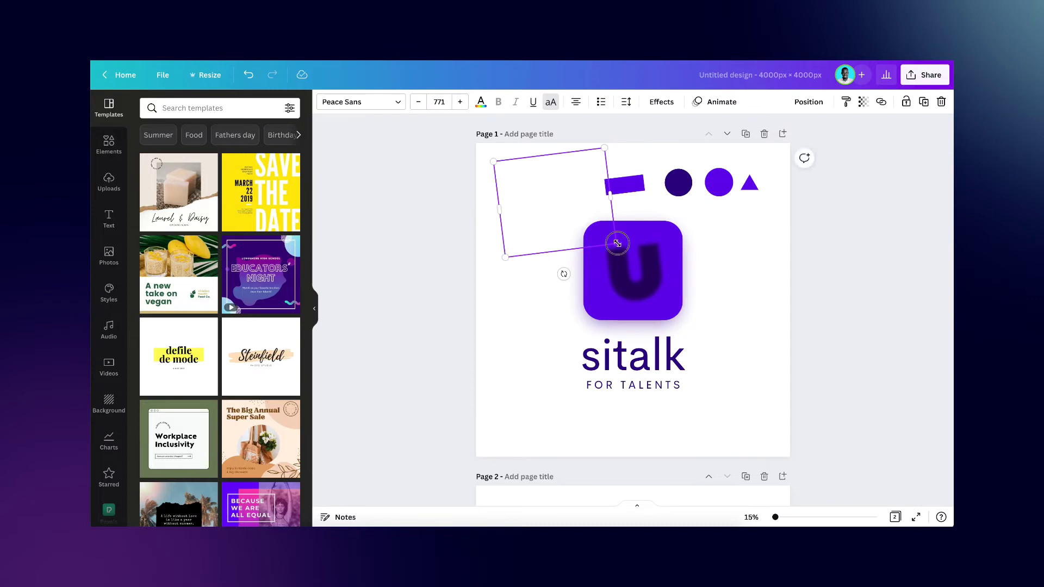
{"action": "left_click_drag", "start_coordinate": [617, 243], "coordinate": [571, 223]}
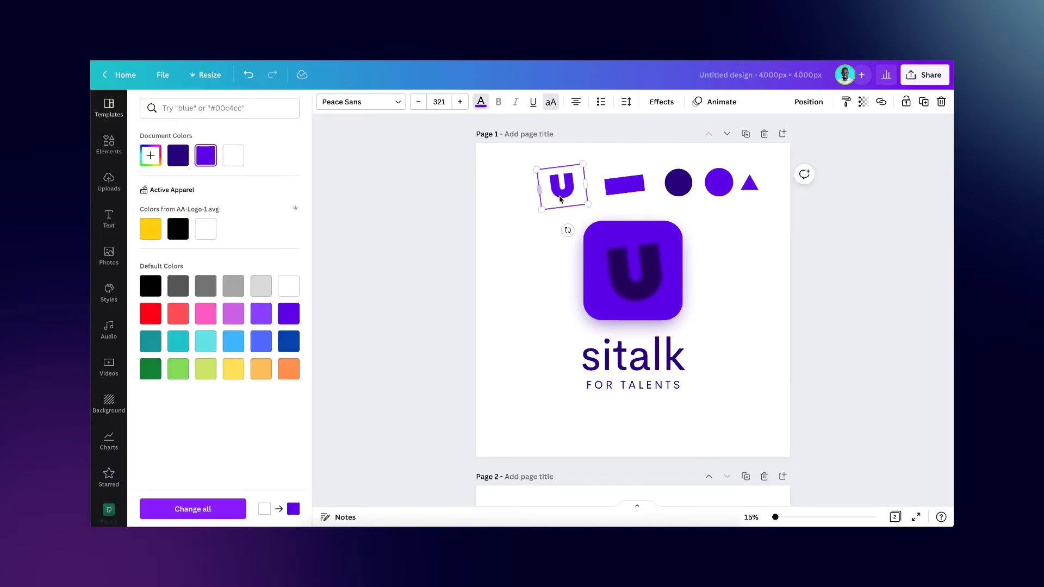
- Try the letters R, E, S and T in place of the purple U, and retype the U
{"action": "double_click", "coordinate": [561, 200]}
{"action": "type", "text": "R"}
{"action": "key", "text": "BackSpace"}
{"action": "type", "text": "E"}
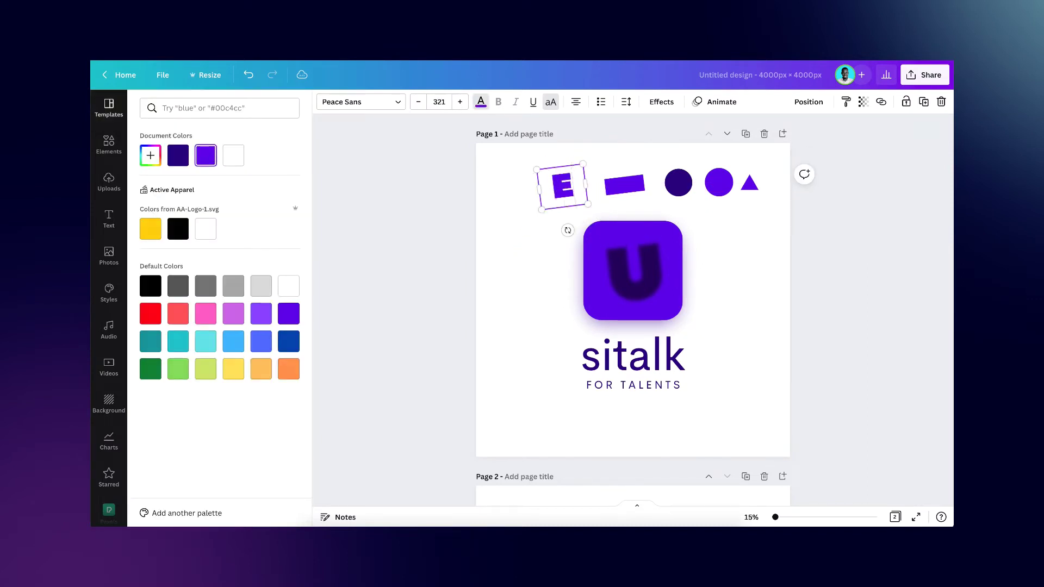
{"action": "key", "text": "BackSpace"}
{"action": "type", "text": "S"}
{"action": "key", "text": "BackSpace"}
{"action": "type", "text": "T"}
{"action": "key", "text": "BackSpace"}
{"action": "type", "text": "u"}
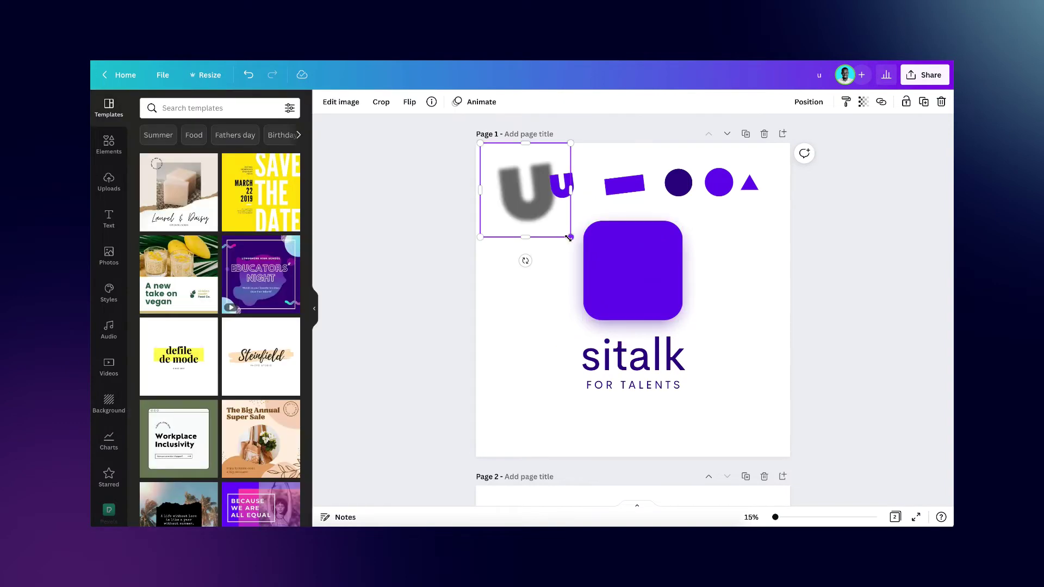
- Shrink the blurred U shadow, the rounded purple square and the square's blurred shadow, and arrange them with the other separated logo parts
{"action": "left_click_drag", "start_coordinate": [569, 238], "coordinate": [540, 226]}
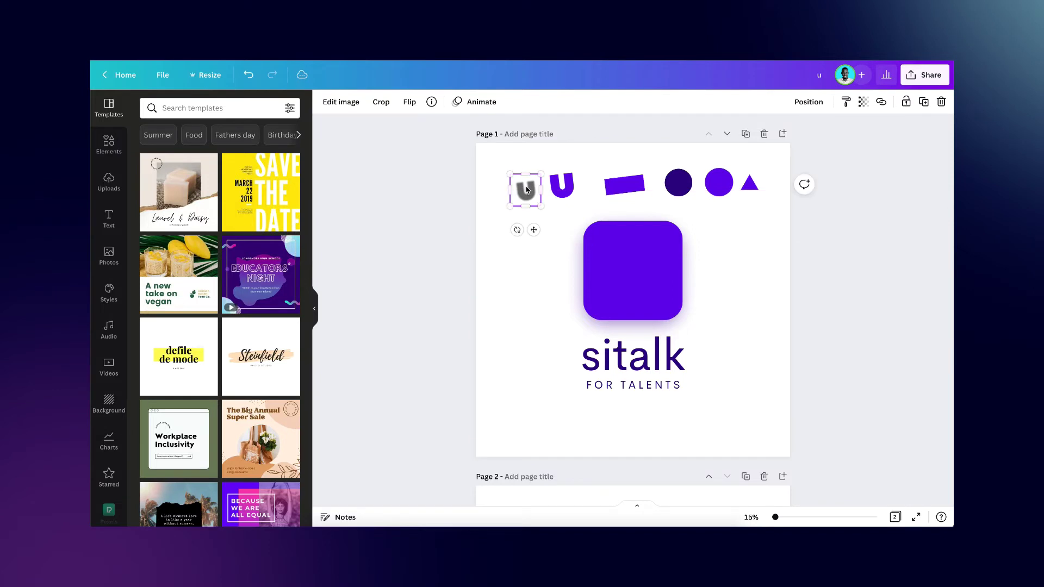
{"action": "left_click_drag", "start_coordinate": [643, 269], "coordinate": [559, 270]}
{"action": "left_click_drag", "start_coordinate": [600, 320], "coordinate": [521, 242]}
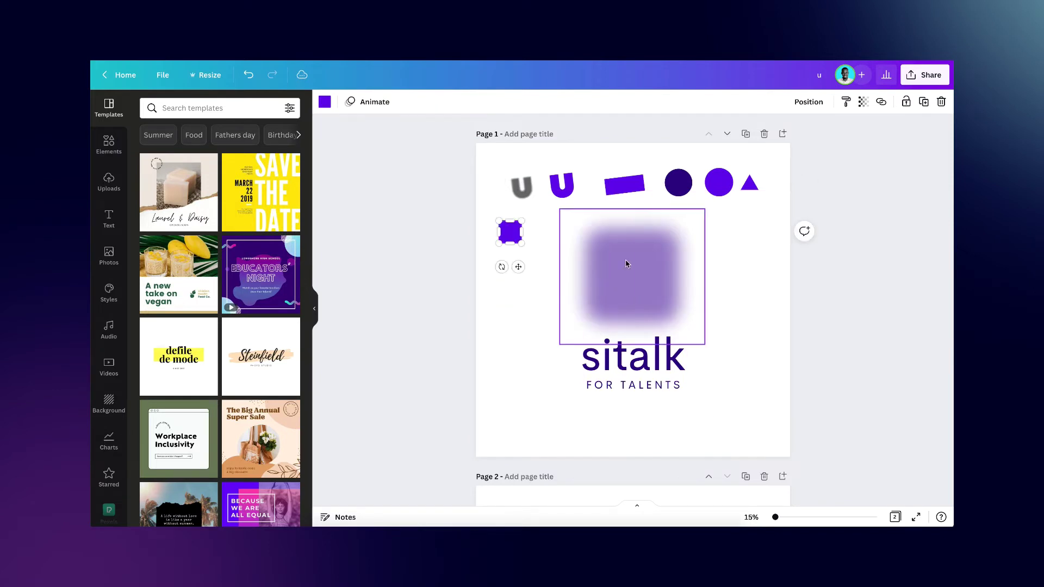
{"action": "left_click", "coordinate": [624, 263]}
{"action": "left_click_drag", "start_coordinate": [706, 346], "coordinate": [551, 231]}
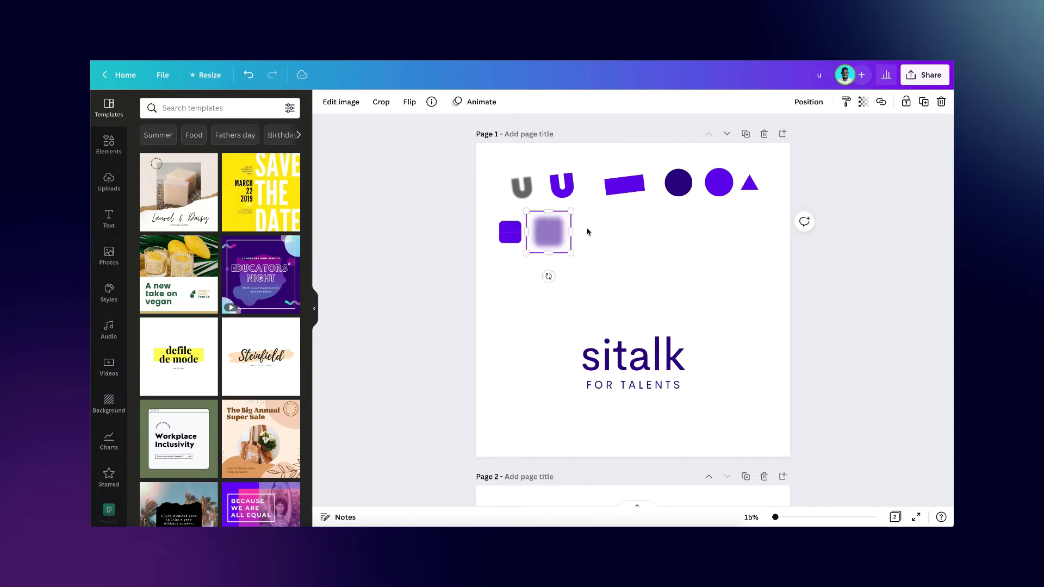
{"action": "left_click", "coordinate": [631, 233]}
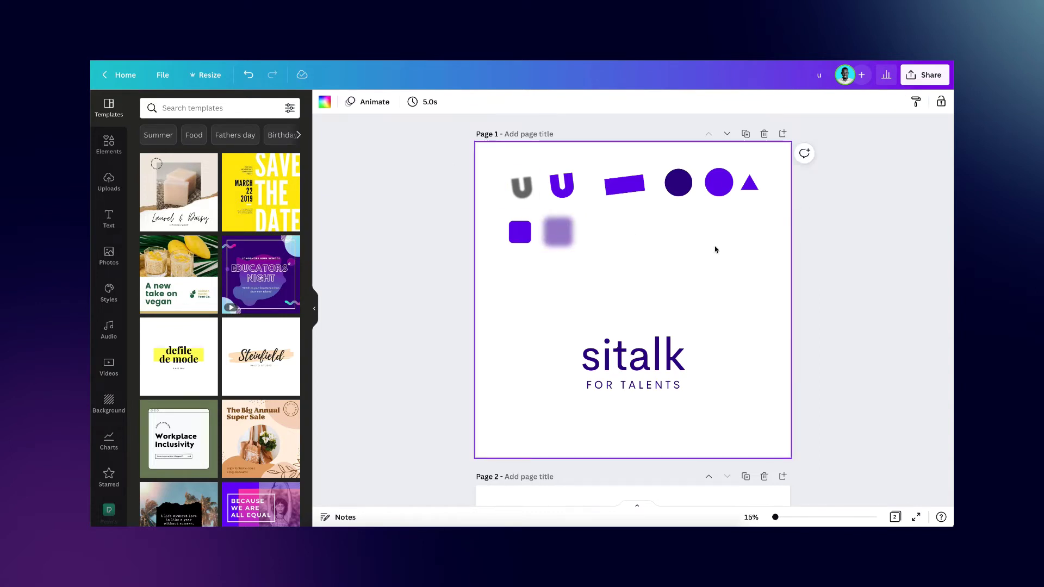
- Add a blank third page after the page with the duplicated logo
{"action": "scroll", "coordinate": [695, 364], "scroll_direction": "down", "scroll_amount": 6}
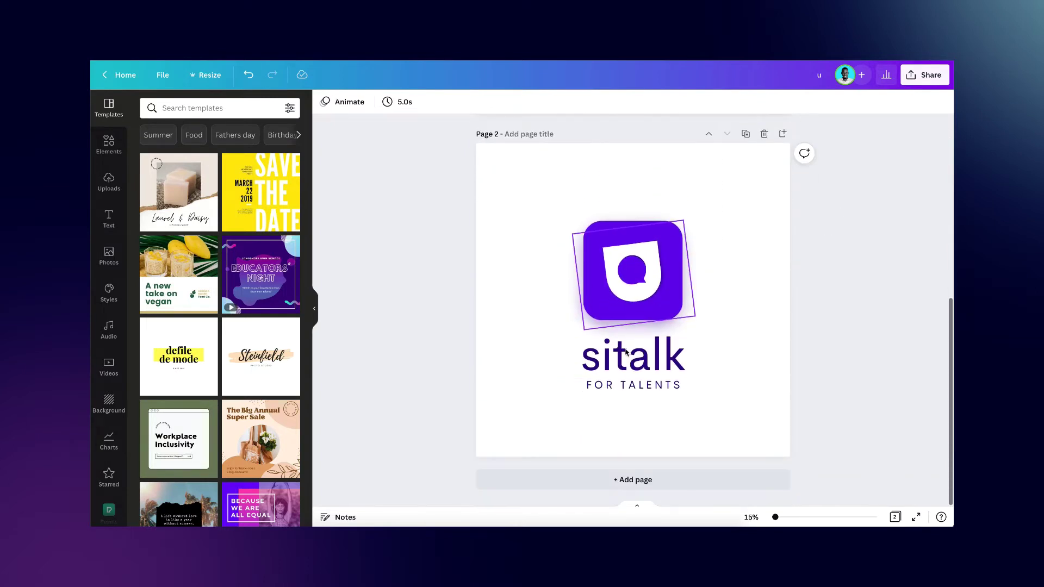
{"action": "left_click", "coordinate": [624, 481]}
{"action": "left_click_drag", "start_coordinate": [949, 304], "coordinate": [947, 217]}
{"action": "scroll", "coordinate": [826, 250], "scroll_direction": "down", "scroll_amount": 5}
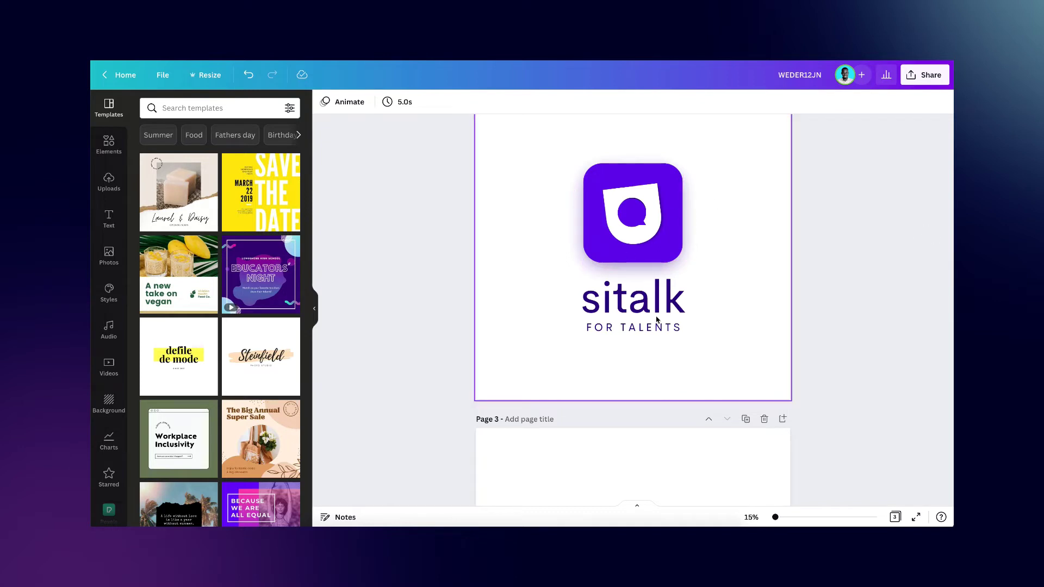
{"action": "scroll", "coordinate": [616, 341], "scroll_direction": "down", "scroll_amount": 1}
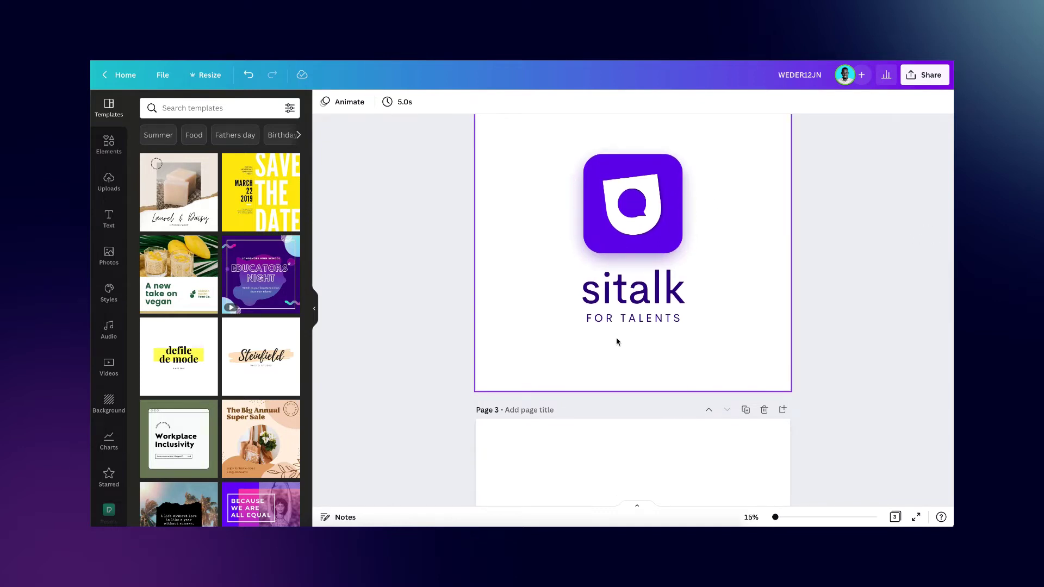
{"action": "scroll", "coordinate": [616, 341], "scroll_direction": "down", "scroll_amount": 3}
{"action": "scroll", "coordinate": [617, 342], "scroll_direction": "up", "scroll_amount": 3}
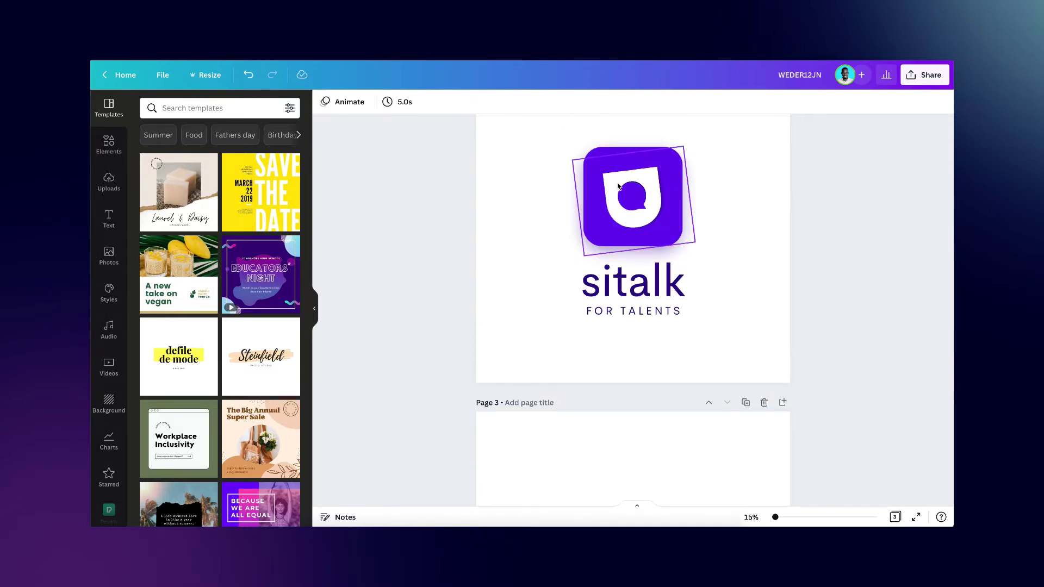
{"action": "scroll", "coordinate": [617, 187], "scroll_direction": "down", "scroll_amount": 3}
- Set page 3's background to the bright purple from the document colors, trying the dark purple as an alternative
{"action": "left_click", "coordinate": [560, 210]}
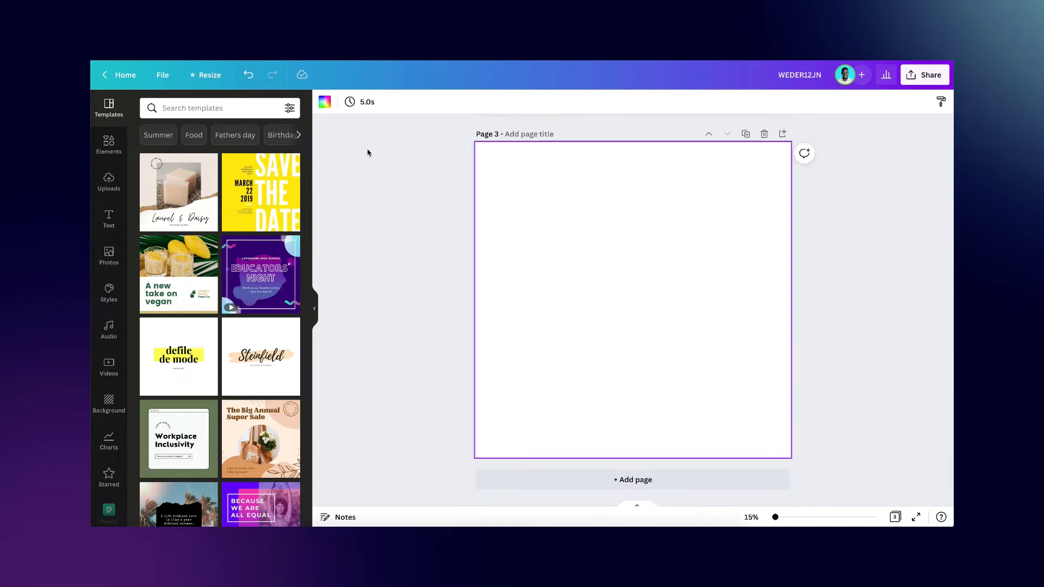
{"action": "left_click", "coordinate": [325, 103]}
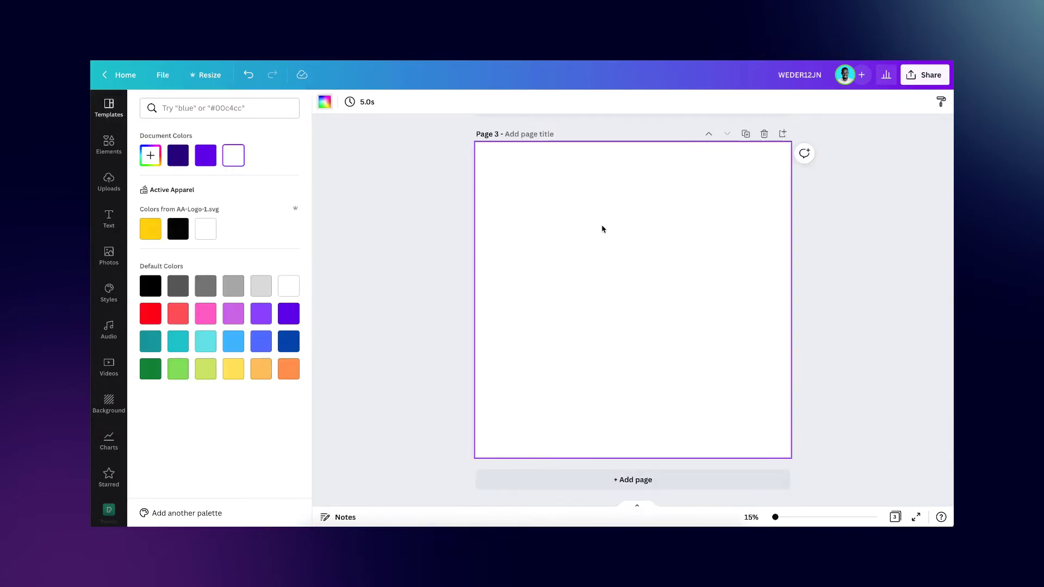
{"action": "left_click", "coordinate": [178, 155]}
{"action": "left_click", "coordinate": [206, 155]}
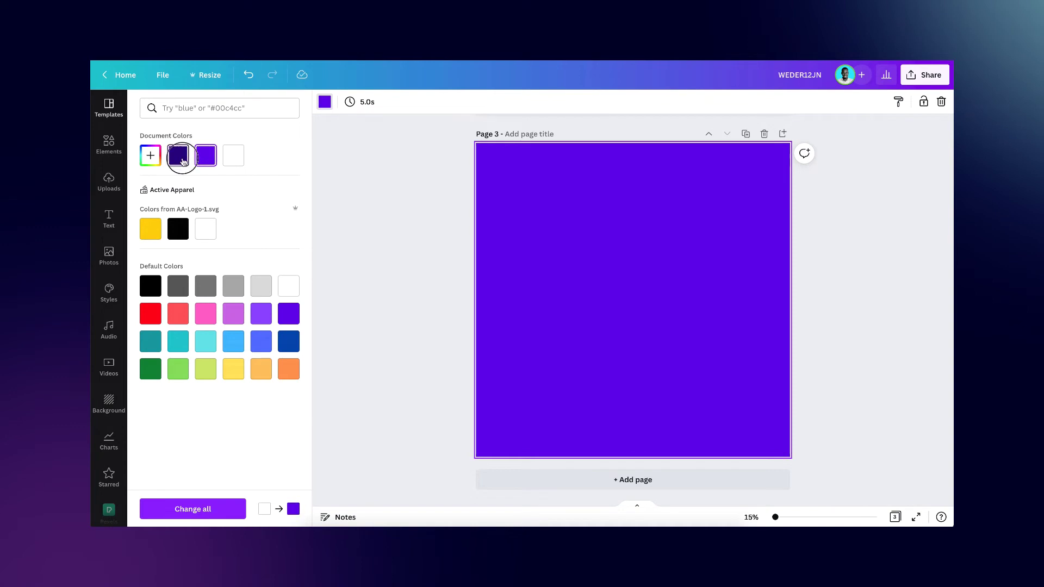
{"action": "left_click", "coordinate": [178, 155]}
{"action": "left_click", "coordinate": [205, 156]}
{"action": "left_click", "coordinate": [400, 229]}
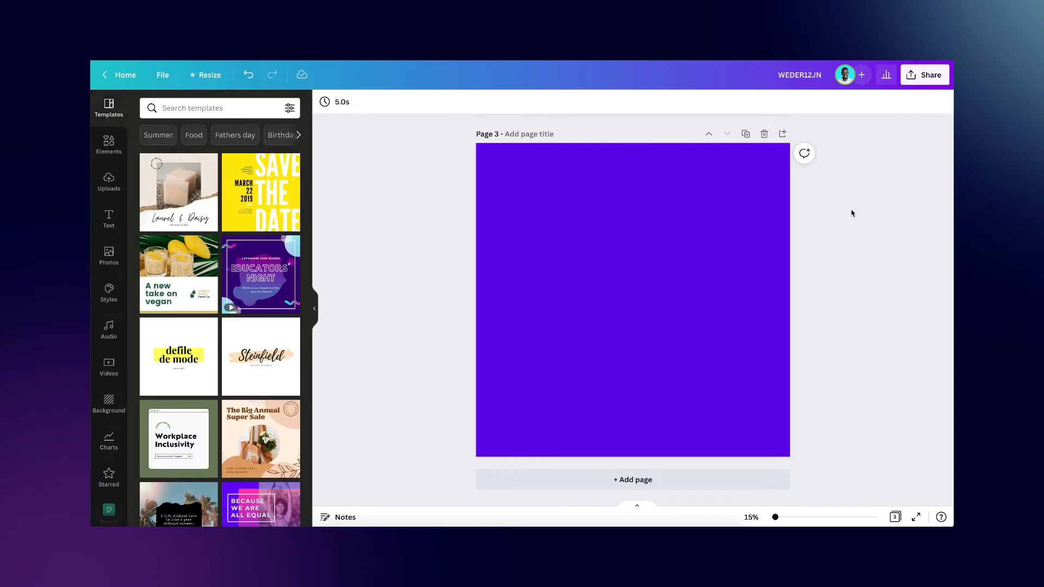
- Review the separated logo parts on page 1 and the complete logo on page 2, checking the font of the purple U
{"action": "scroll", "coordinate": [850, 212], "scroll_direction": "up", "scroll_amount": 5}
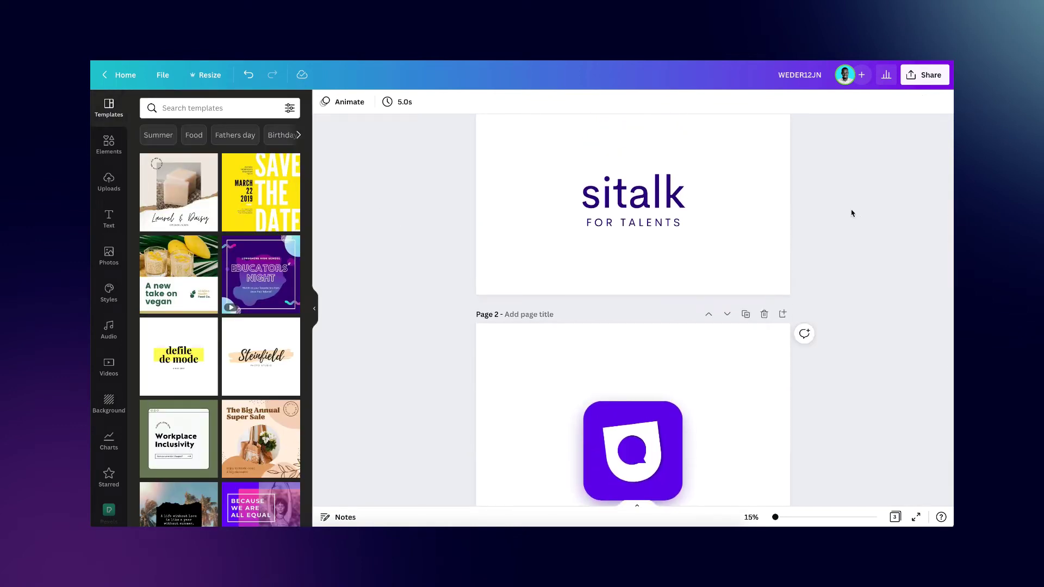
{"action": "scroll", "coordinate": [682, 215], "scroll_direction": "down", "scroll_amount": 3}
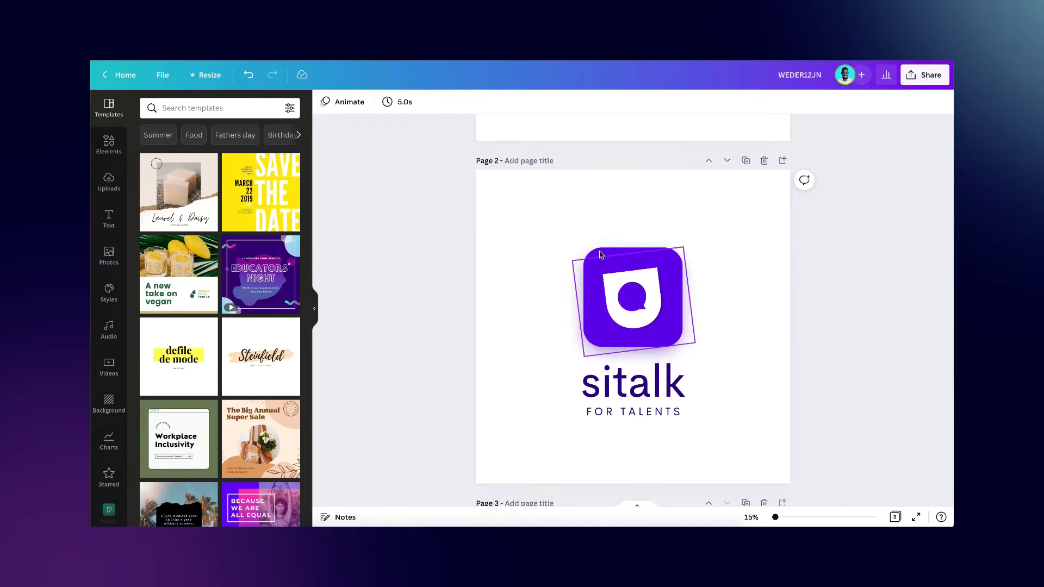
{"action": "scroll", "coordinate": [675, 297], "scroll_direction": "down", "scroll_amount": 7}
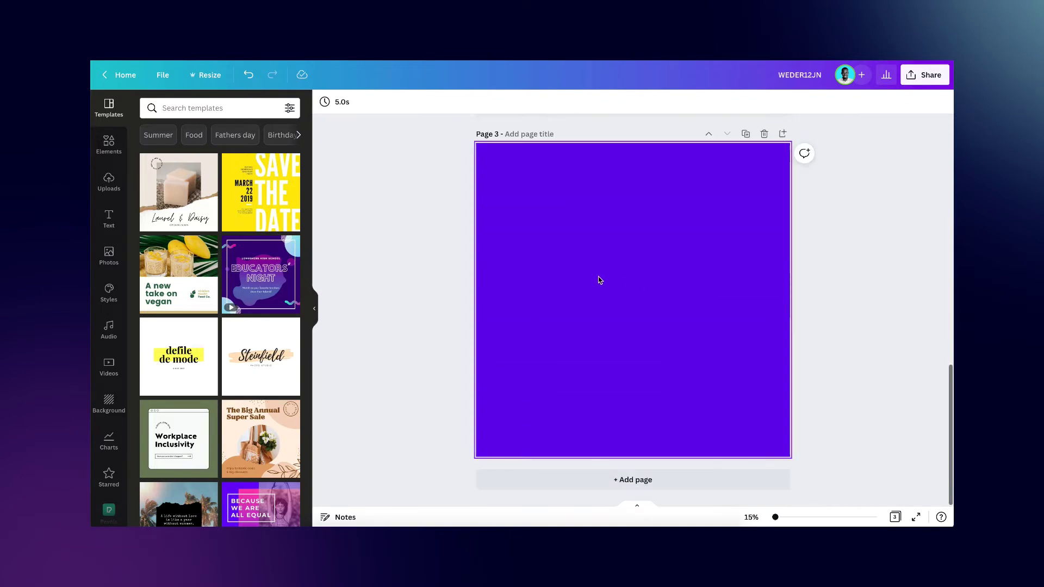
{"action": "left_click", "coordinate": [366, 225]}
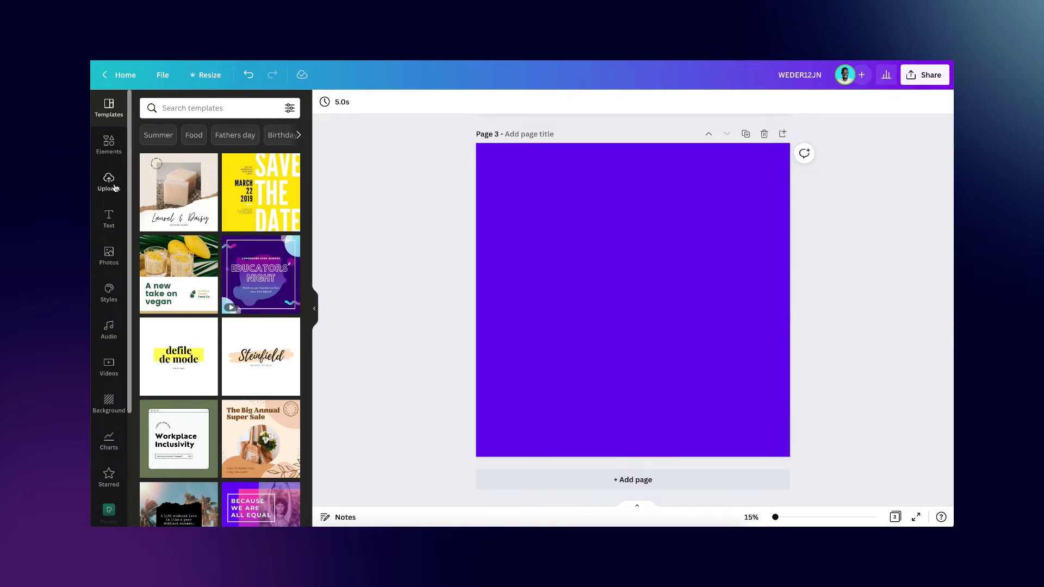
{"action": "scroll", "coordinate": [697, 288], "scroll_direction": "up", "scroll_amount": 8}
{"action": "scroll", "coordinate": [696, 290], "scroll_direction": "up", "scroll_amount": 5}
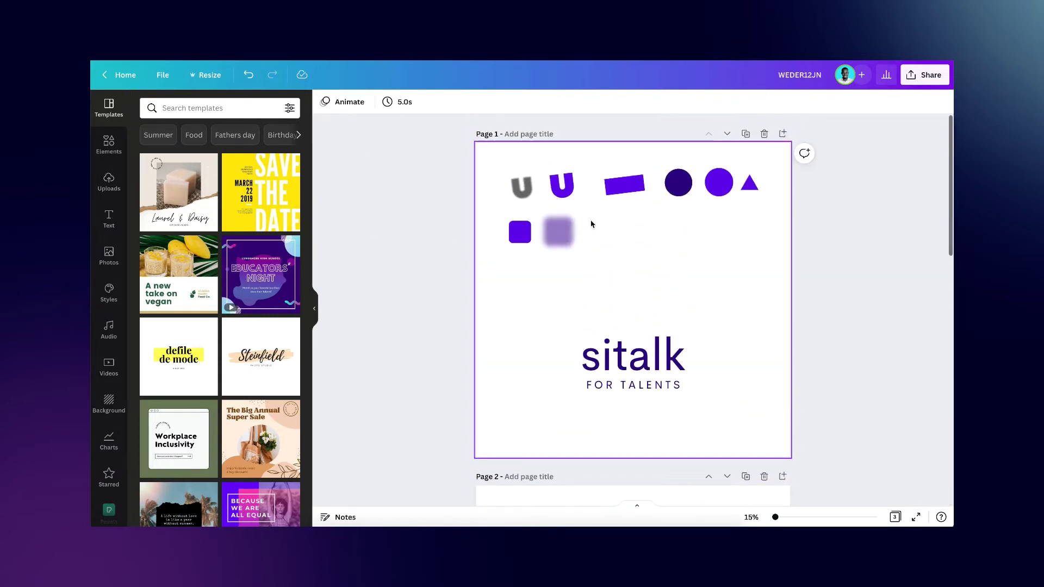
{"action": "left_click", "coordinate": [567, 191]}
{"action": "scroll", "coordinate": [634, 368], "scroll_direction": "down", "scroll_amount": 12}
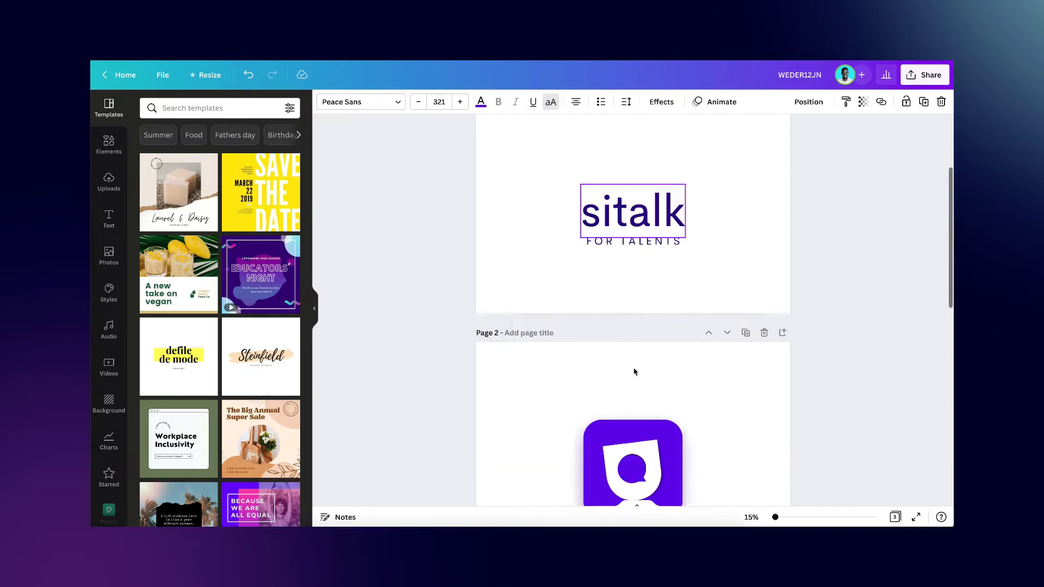
- Add a heading to the purple page 3 reading "u" in uppercase, and enlarge it at the page's centre
{"action": "left_click", "coordinate": [613, 257]}
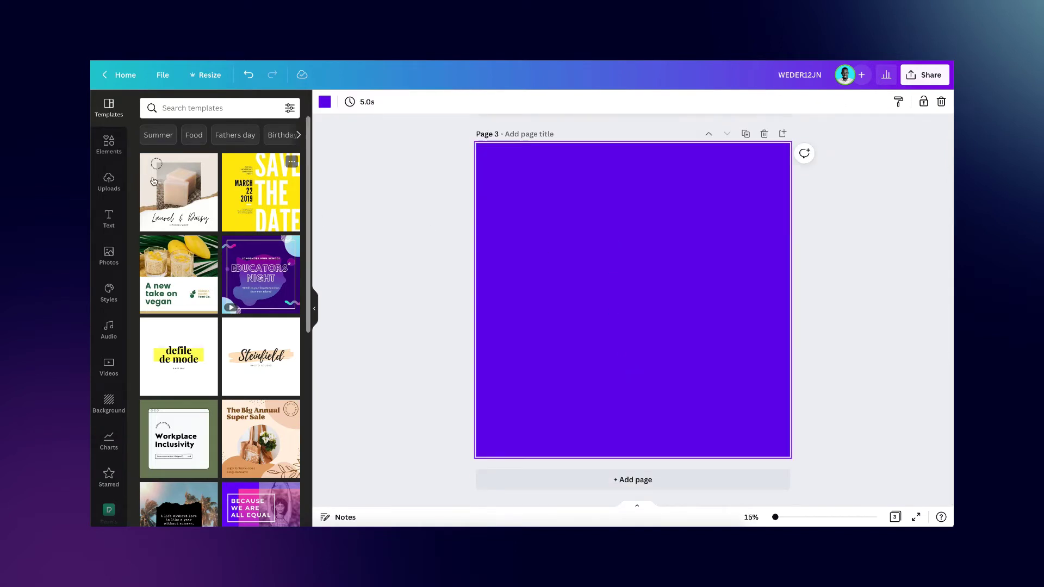
{"action": "left_click", "coordinate": [109, 181]}
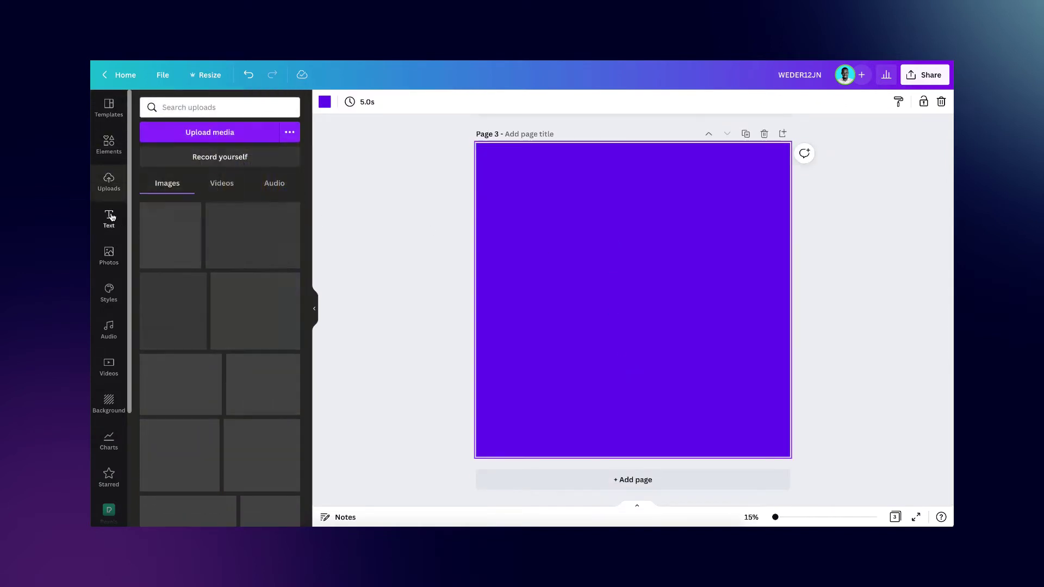
{"action": "left_click", "coordinate": [109, 216]}
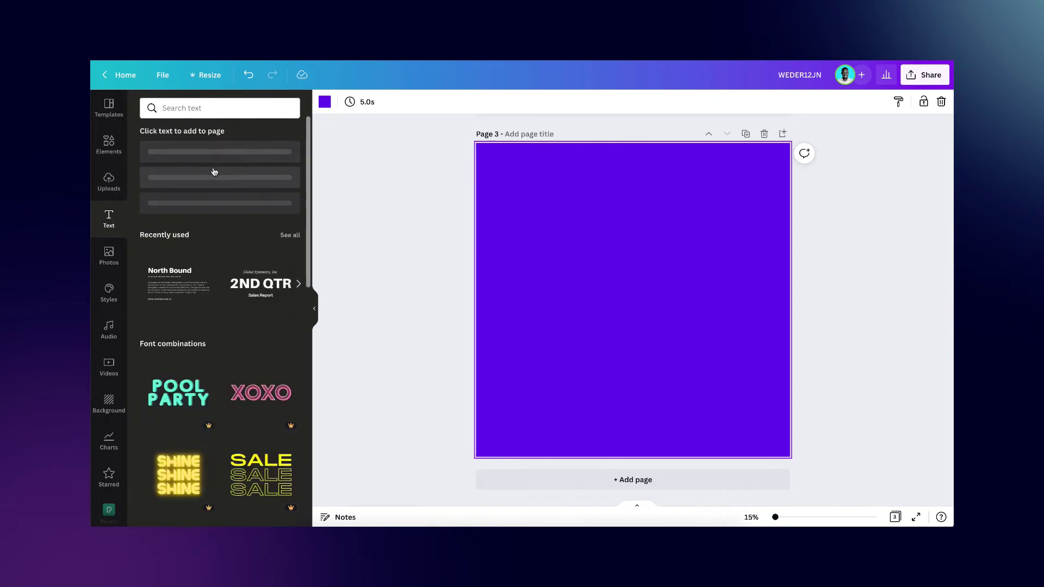
{"action": "left_click", "coordinate": [196, 161]}
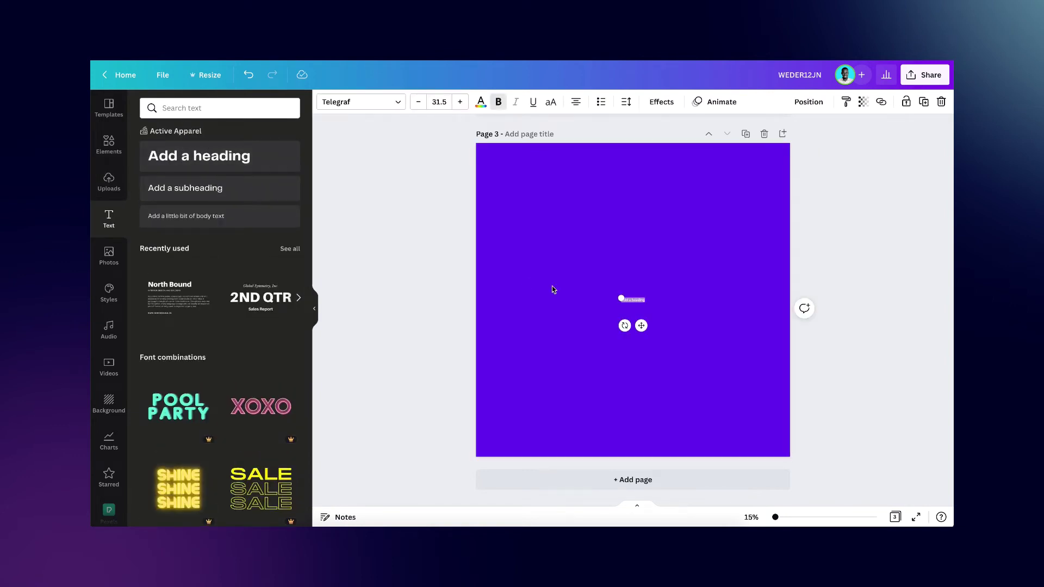
{"action": "key", "text": "BackSpace"}
{"action": "left_click", "coordinate": [551, 102]}
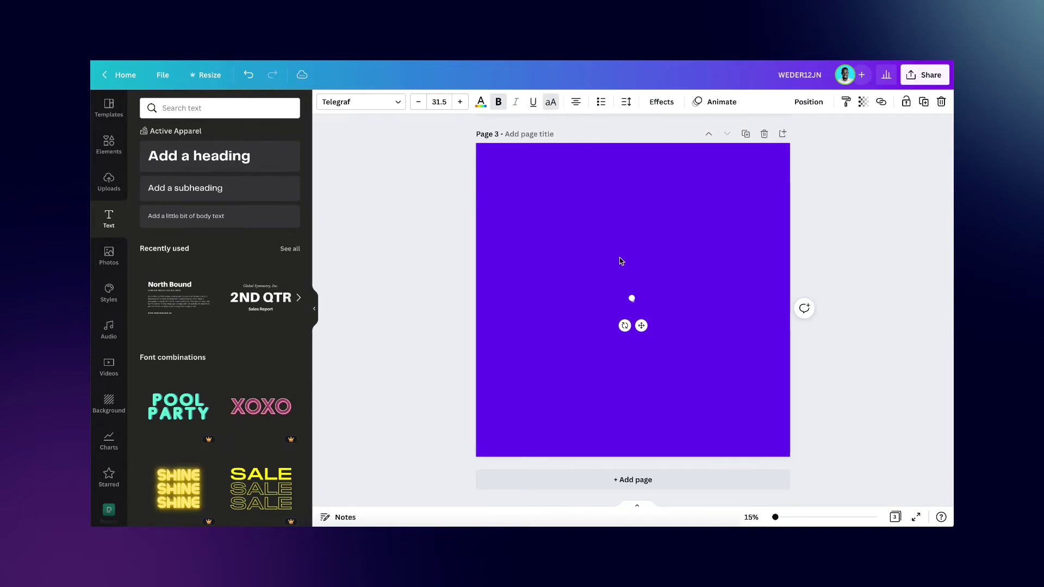
{"action": "type", "text": "u"}
{"action": "left_click_drag", "start_coordinate": [630, 298], "coordinate": [572, 262]}
{"action": "left_click", "coordinate": [572, 256]}
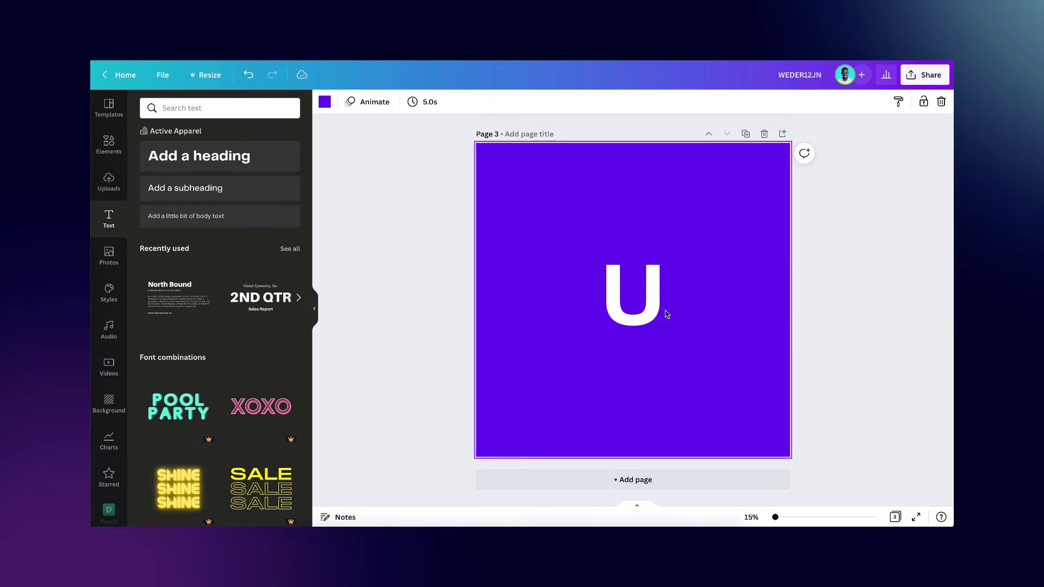
- Change the font of the uppercase U on page 3 to Peace Sans
{"action": "left_click", "coordinate": [626, 303]}
{"action": "left_click", "coordinate": [363, 104]}
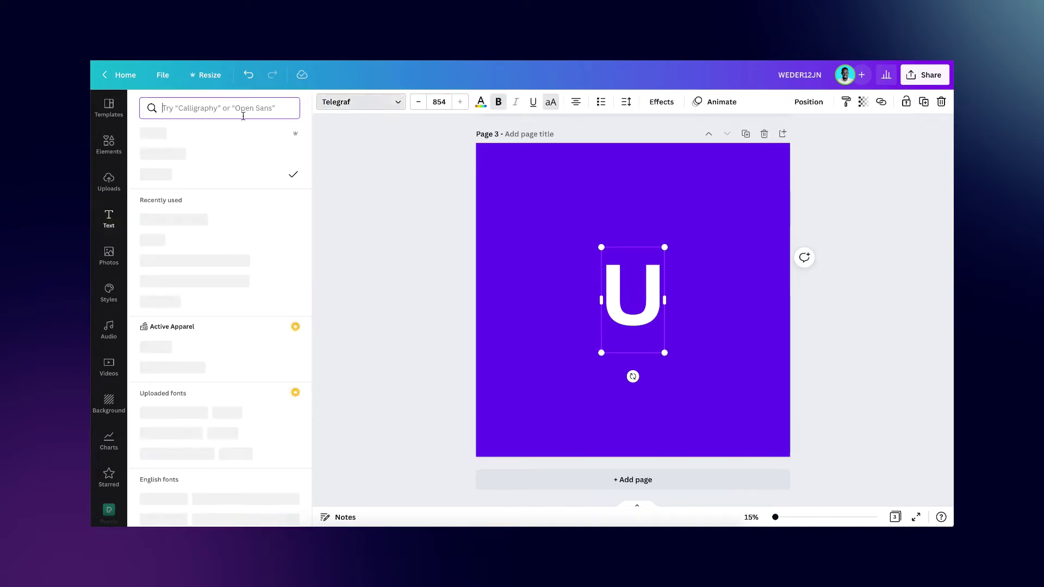
{"action": "type", "text": "peo"}
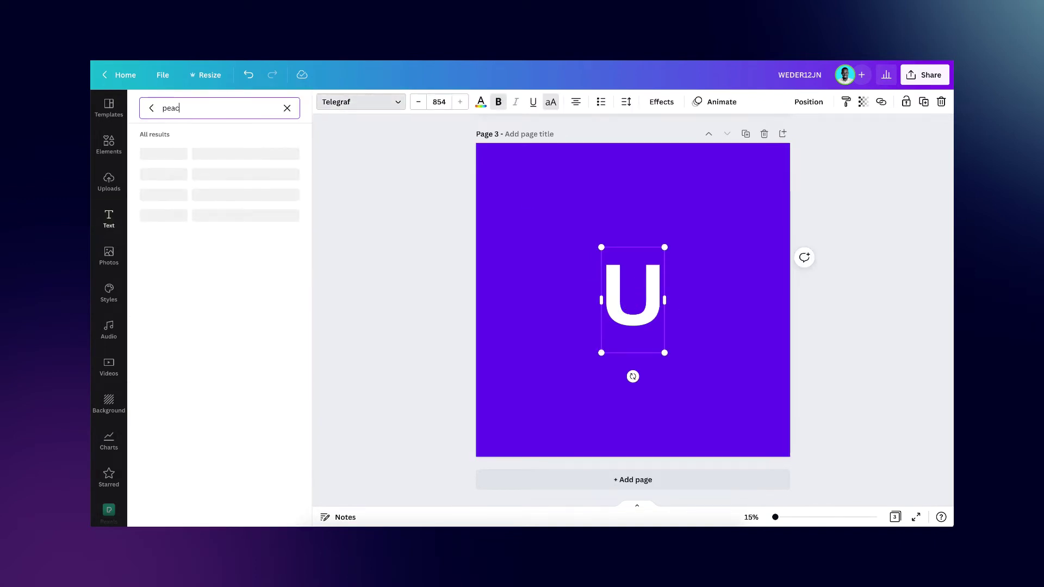
{"action": "type", "text": "ce san"}
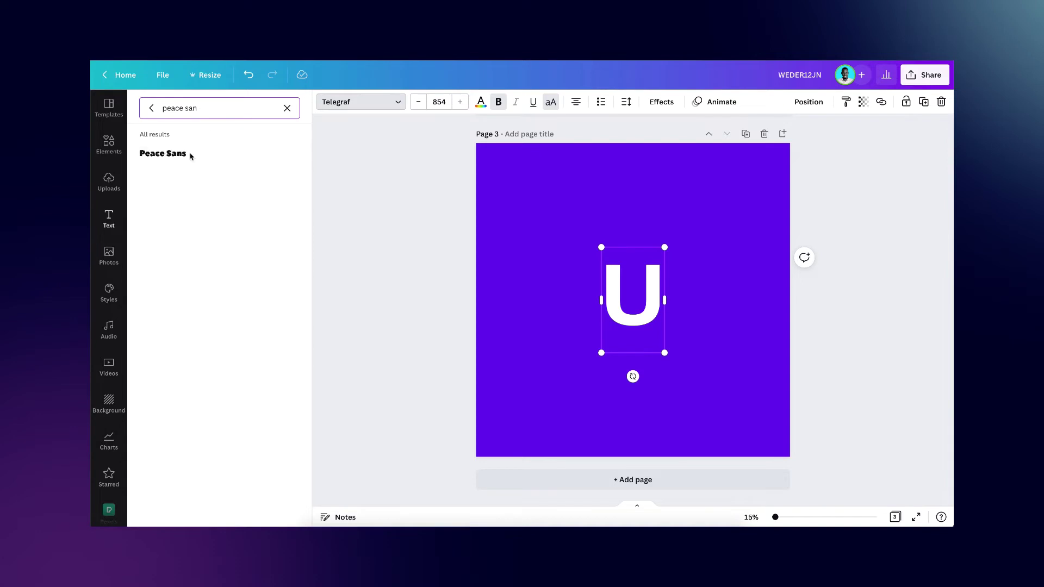
{"action": "left_click", "coordinate": [177, 157]}
{"action": "left_click", "coordinate": [735, 242]}
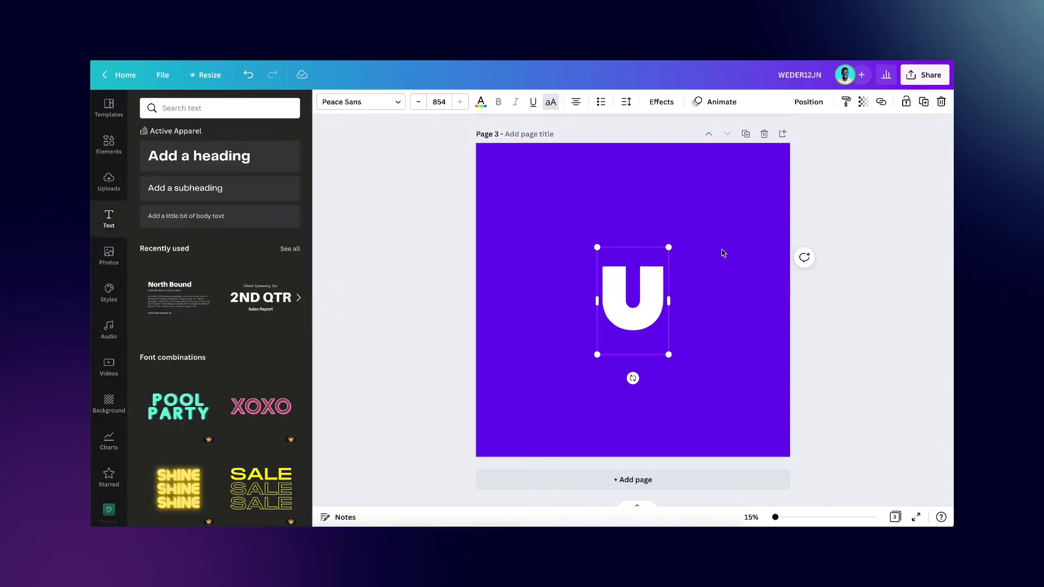
- Compare the U with the logo on page 2 and move it beside page 3's right edge
{"action": "scroll", "coordinate": [629, 253], "scroll_direction": "up", "scroll_amount": 5}
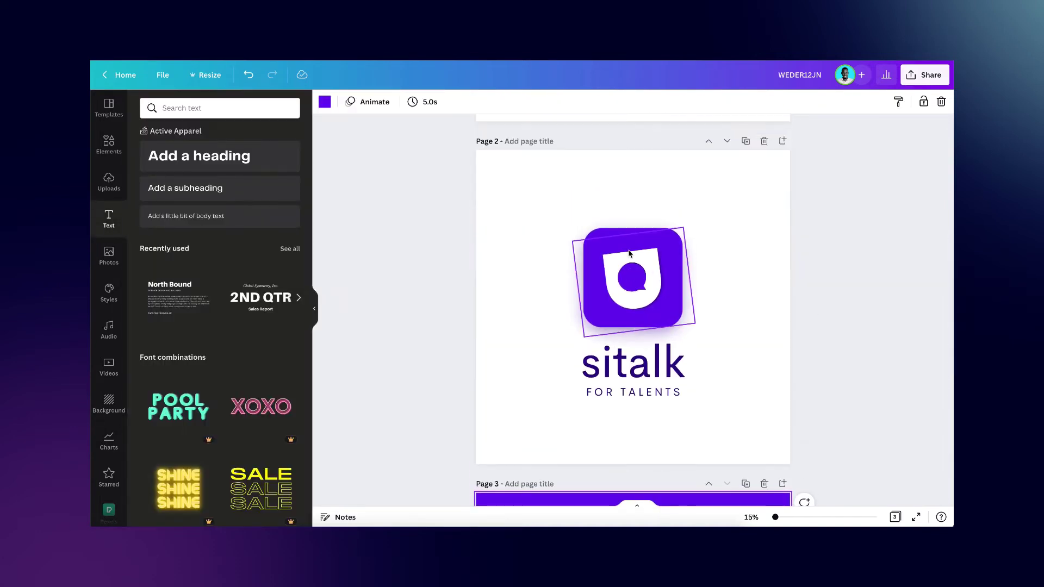
{"action": "scroll", "coordinate": [642, 261], "scroll_direction": "down", "scroll_amount": 5}
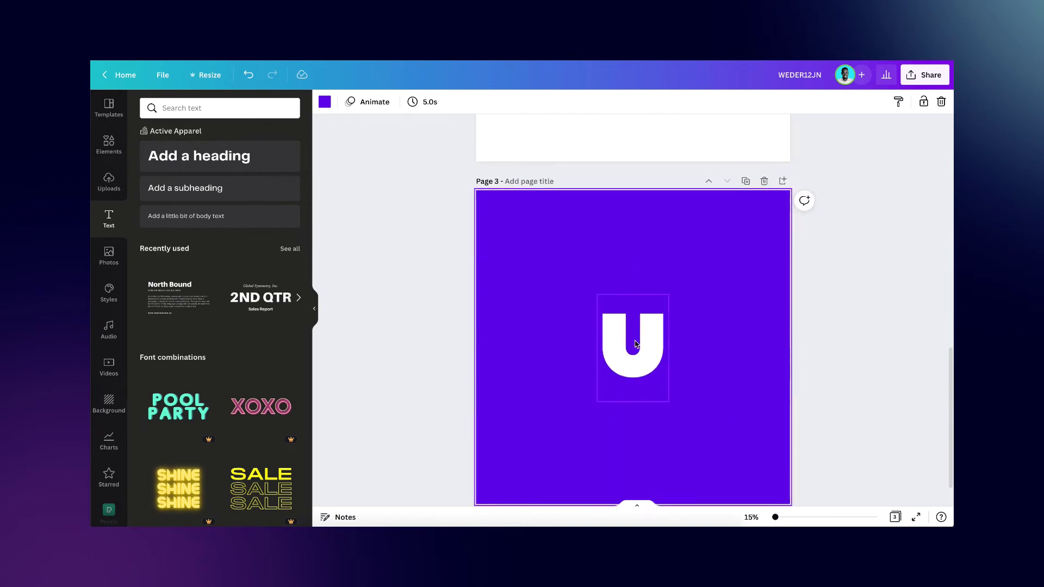
{"action": "left_click", "coordinate": [636, 344]}
{"action": "left_click", "coordinate": [708, 301]}
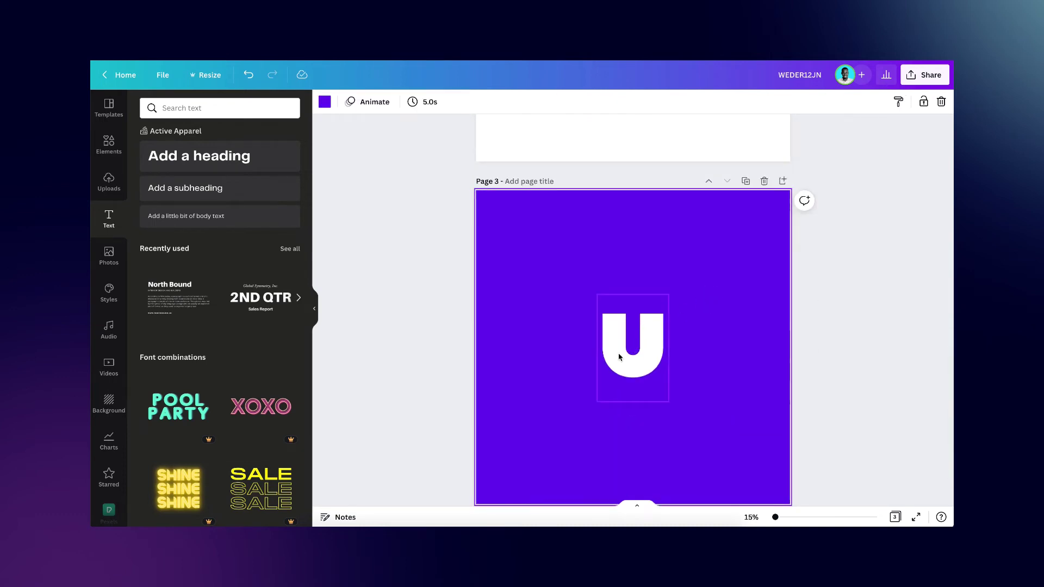
{"action": "left_click_drag", "start_coordinate": [631, 347], "coordinate": [740, 346]}
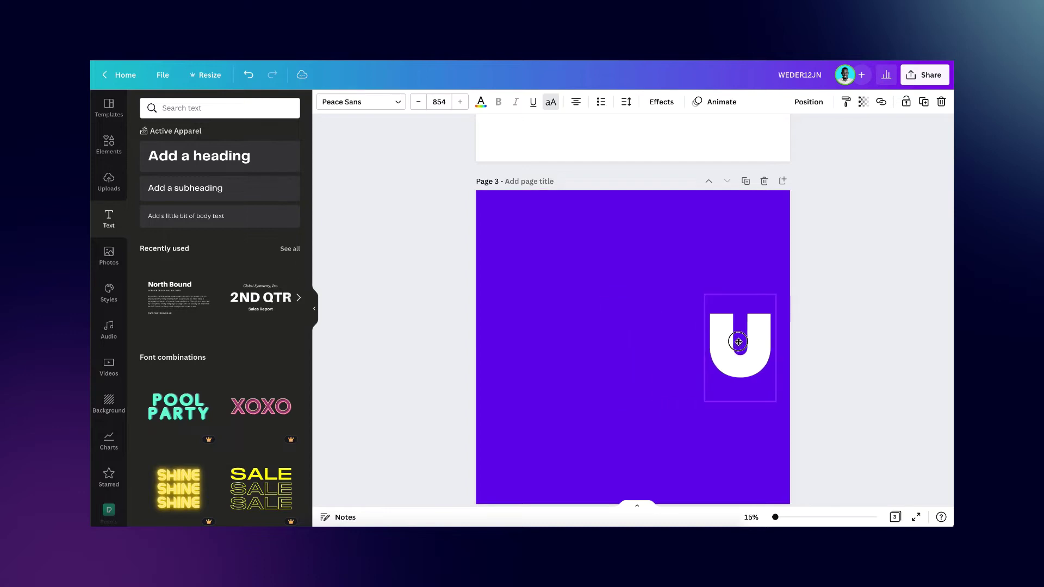
{"action": "scroll", "coordinate": [344, 249], "scroll_direction": "down", "scroll_amount": 2}
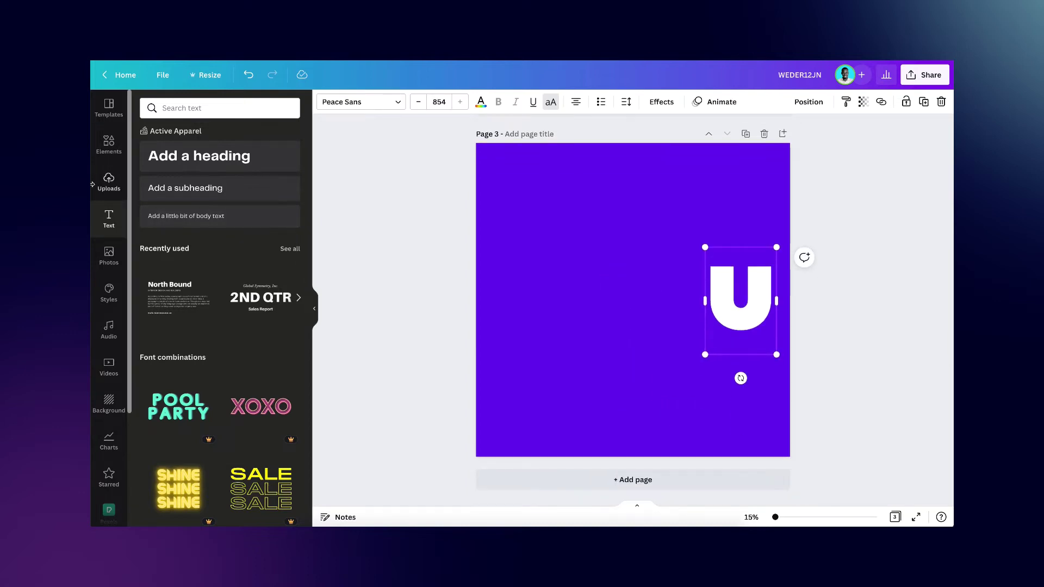
- Add the flat-topped shape with a rounded bottom to page 3, shorten it and widen it to approximate the U's outline
{"action": "left_click", "coordinate": [110, 146]}
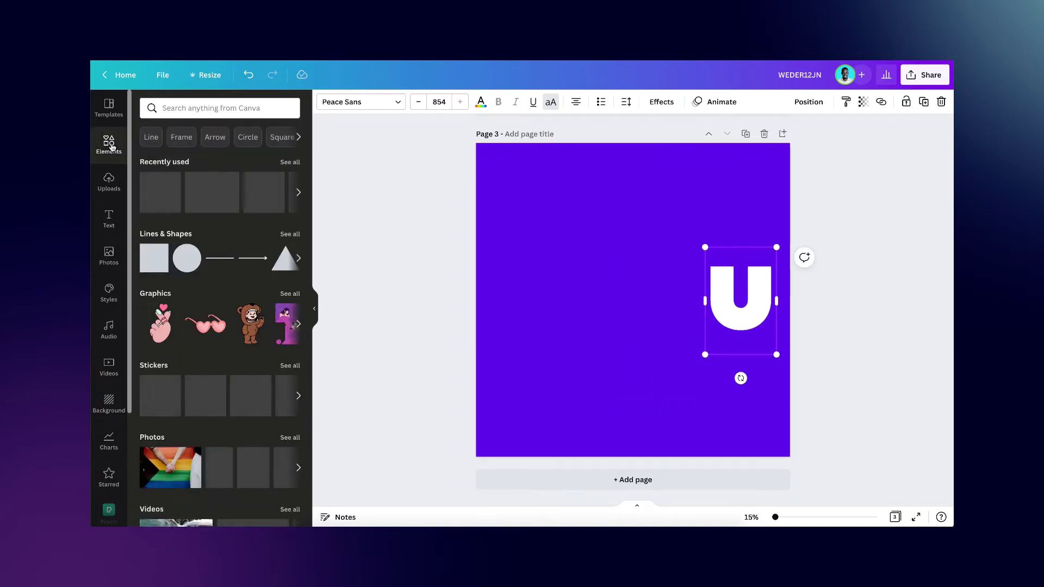
{"action": "left_click", "coordinate": [289, 234]}
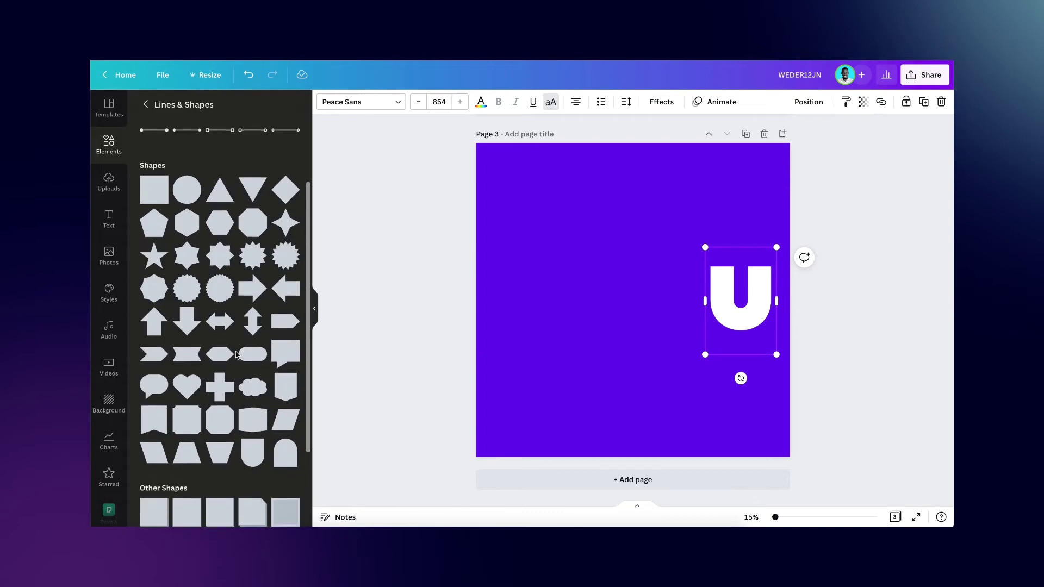
{"action": "left_click", "coordinate": [252, 455]}
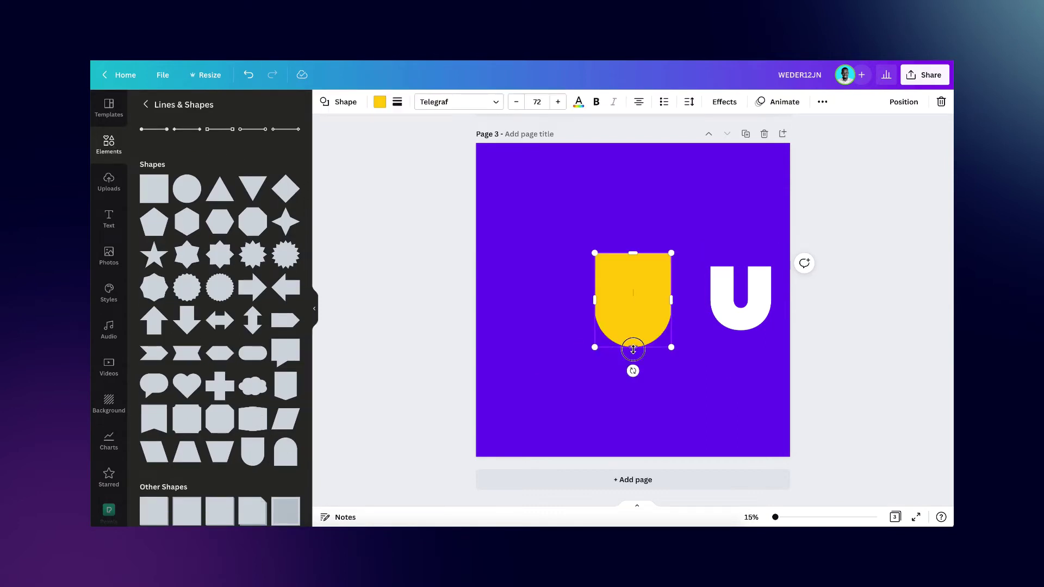
{"action": "left_click_drag", "start_coordinate": [633, 350], "coordinate": [634, 334]}
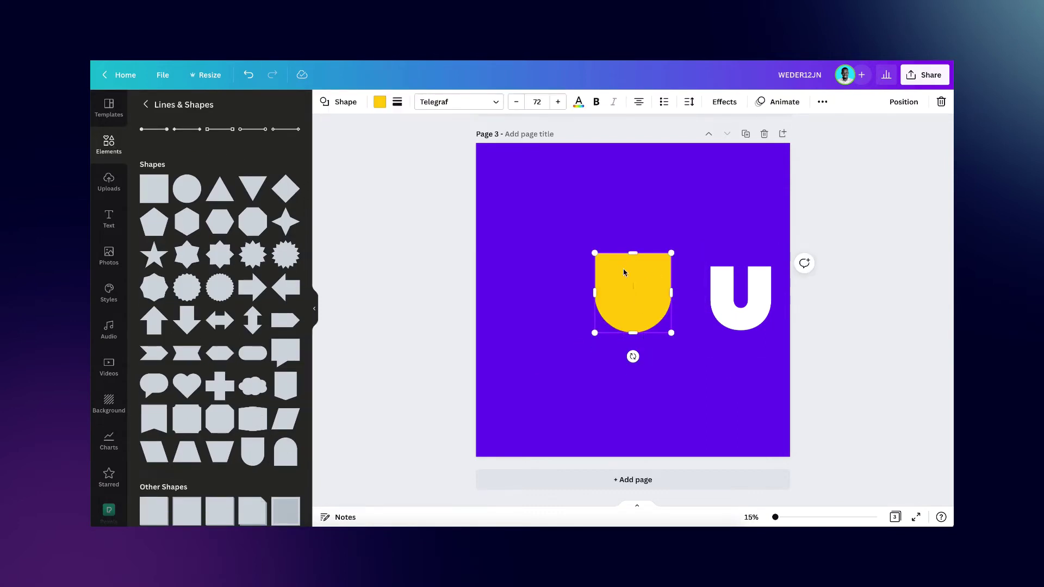
{"action": "scroll", "coordinate": [624, 272], "scroll_direction": "up", "scroll_amount": 5}
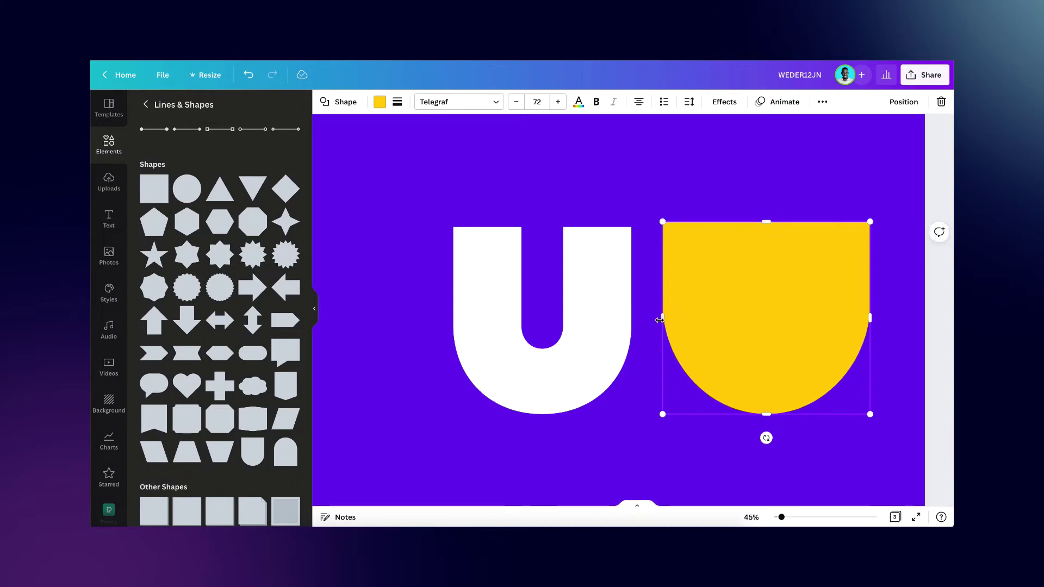
{"action": "left_click_drag", "start_coordinate": [659, 321], "coordinate": [647, 319]}
- Delete the white U and place the yellow shape near page 3's centre, enlarged to about half the page's width
{"action": "left_click", "coordinate": [576, 322]}
{"action": "key", "text": "Delete"}
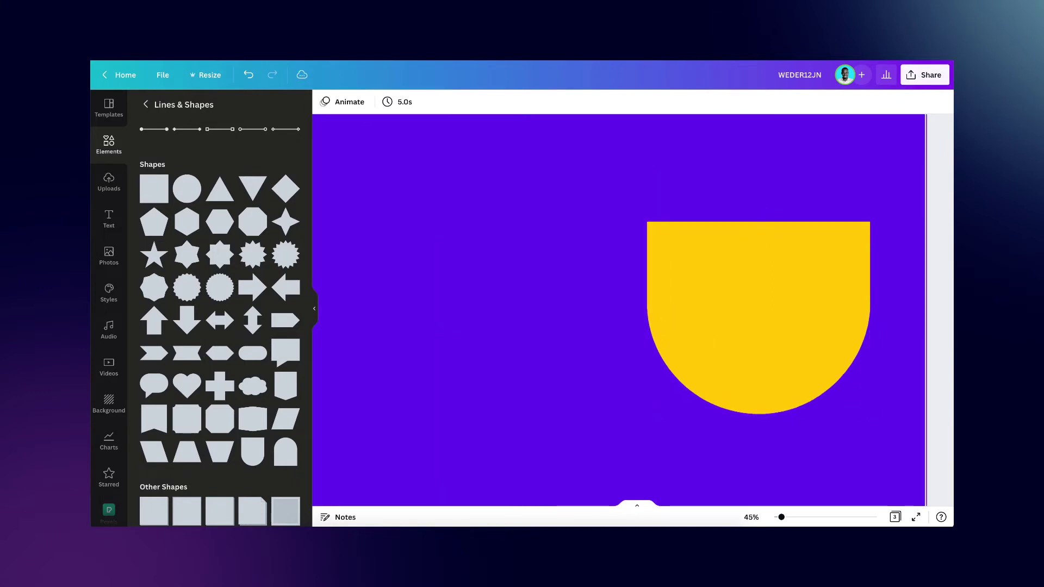
{"action": "left_click", "coordinate": [652, 326]}
{"action": "scroll", "coordinate": [653, 328], "scroll_direction": "down", "scroll_amount": 5}
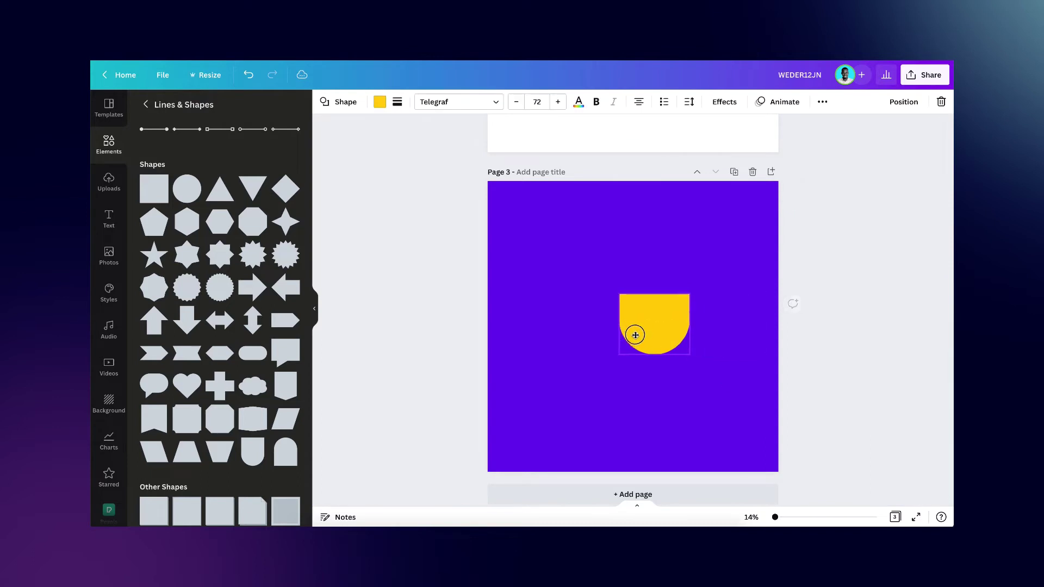
{"action": "left_click_drag", "start_coordinate": [635, 335], "coordinate": [627, 340]}
{"action": "left_click_drag", "start_coordinate": [634, 296], "coordinate": [637, 285]}
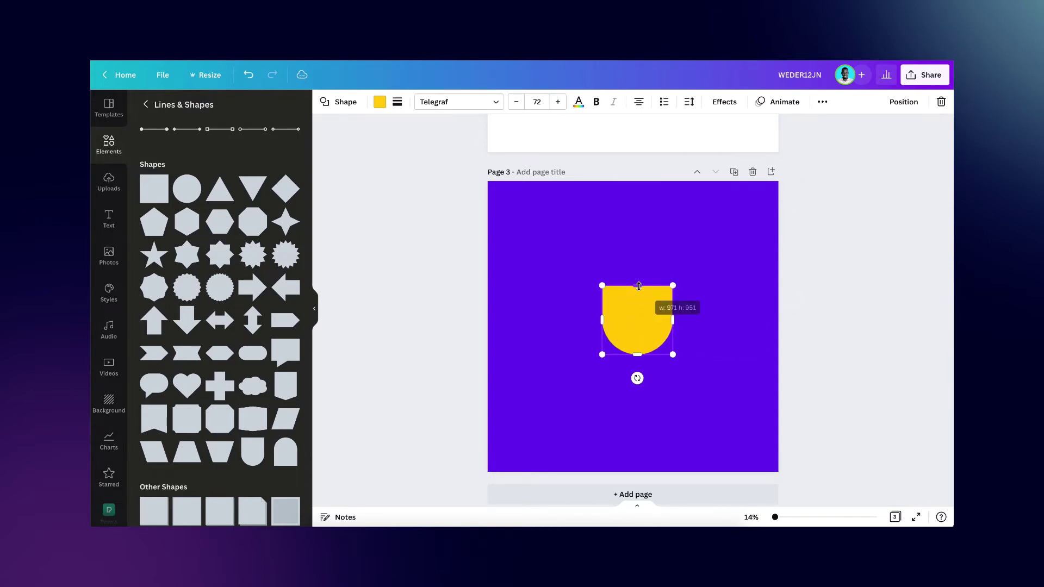
{"action": "left_click", "coordinate": [638, 272]}
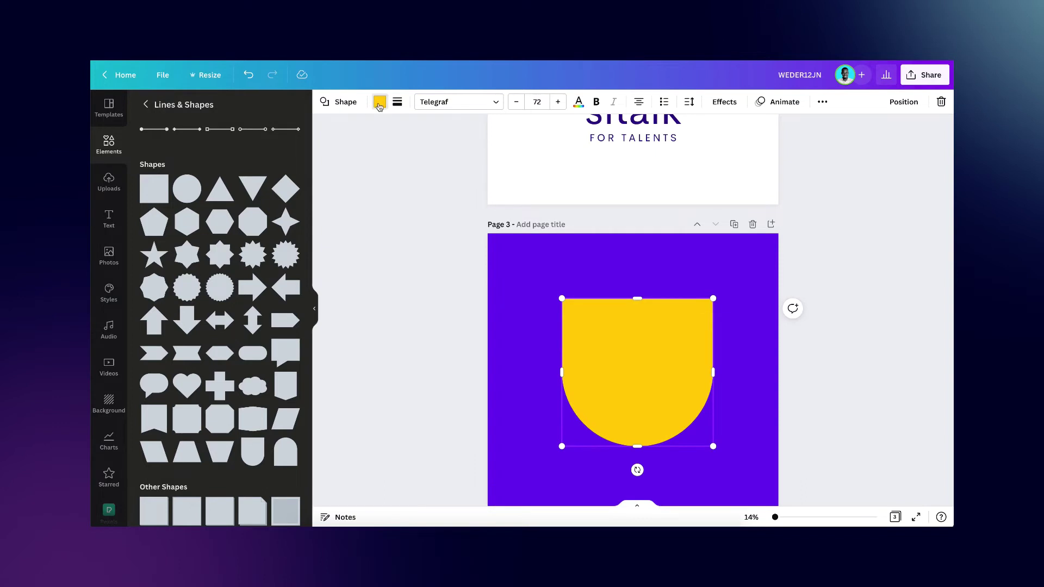
- Fill the round-bottomed shape with white from the document colors
{"action": "left_click", "coordinate": [380, 104]}
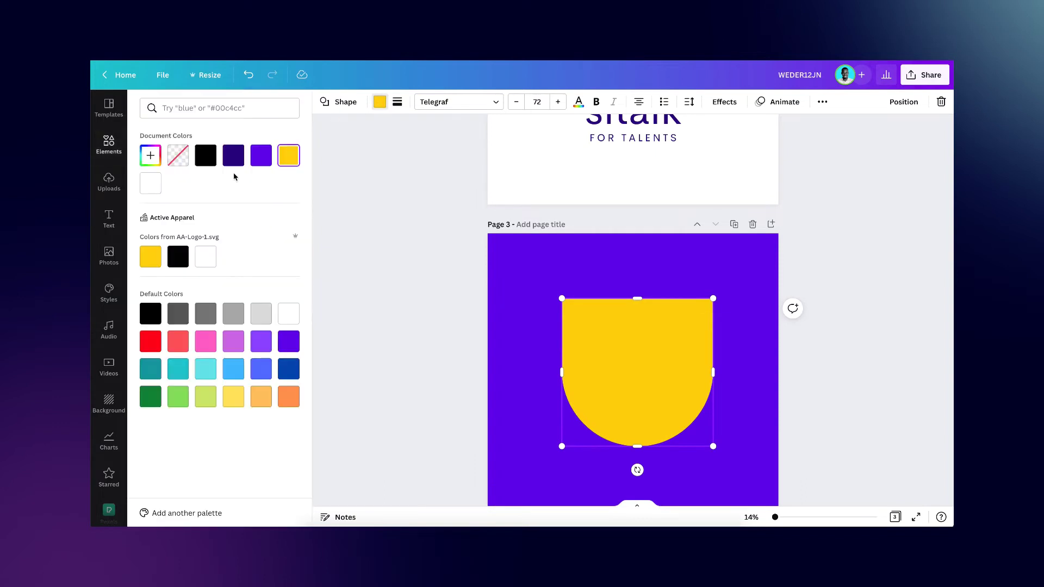
{"action": "left_click", "coordinate": [151, 185]}
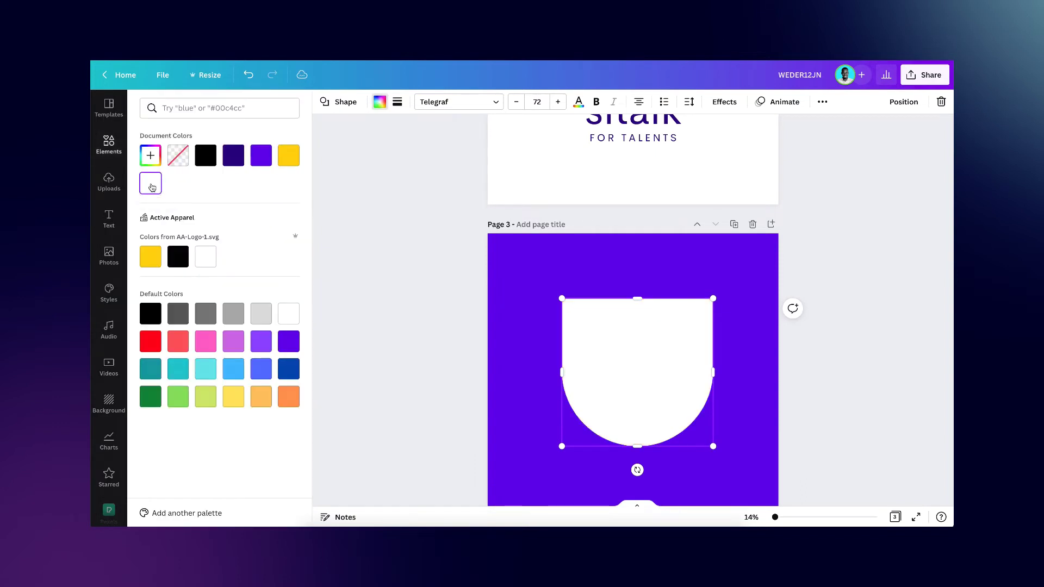
{"action": "left_click", "coordinate": [450, 235]}
- Centre the white shape on page 3 both vertically and horizontally
{"action": "scroll", "coordinate": [693, 237], "scroll_direction": "down", "scroll_amount": 3}
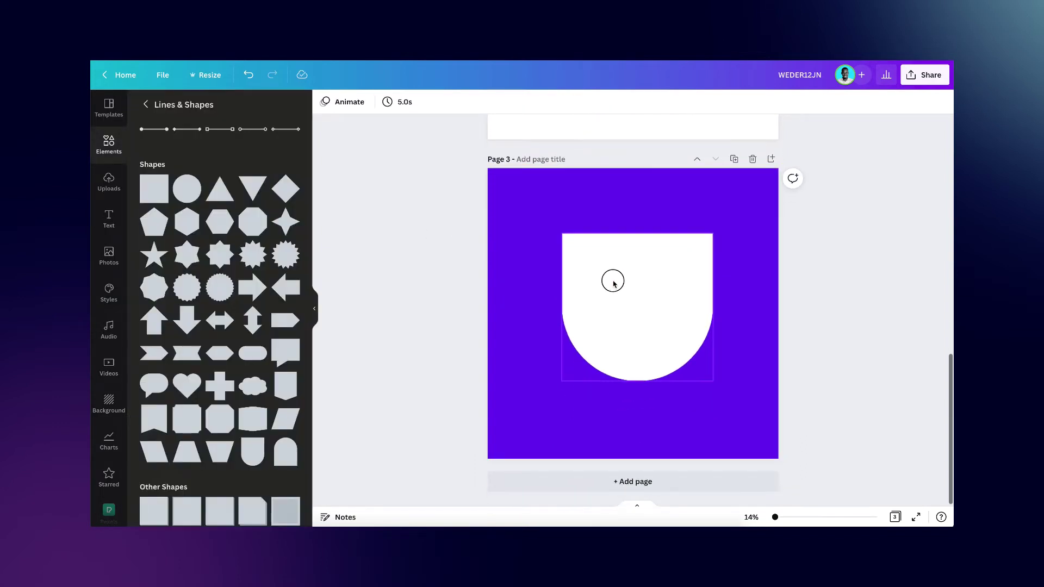
{"action": "left_click_drag", "start_coordinate": [613, 279], "coordinate": [612, 286]}
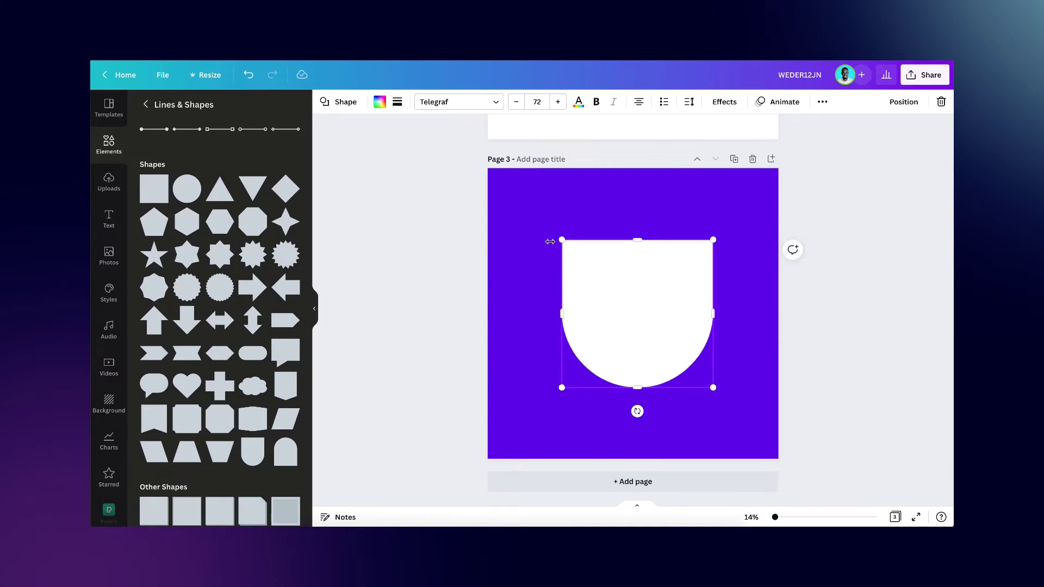
{"action": "left_click", "coordinate": [904, 102]}
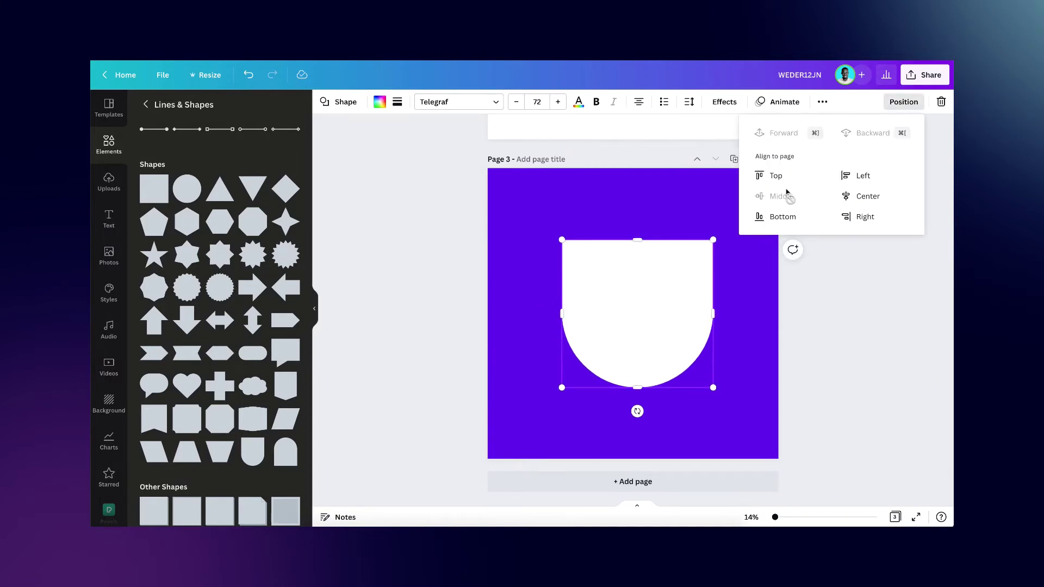
{"action": "left_click", "coordinate": [851, 197]}
{"action": "left_click", "coordinate": [825, 325]}
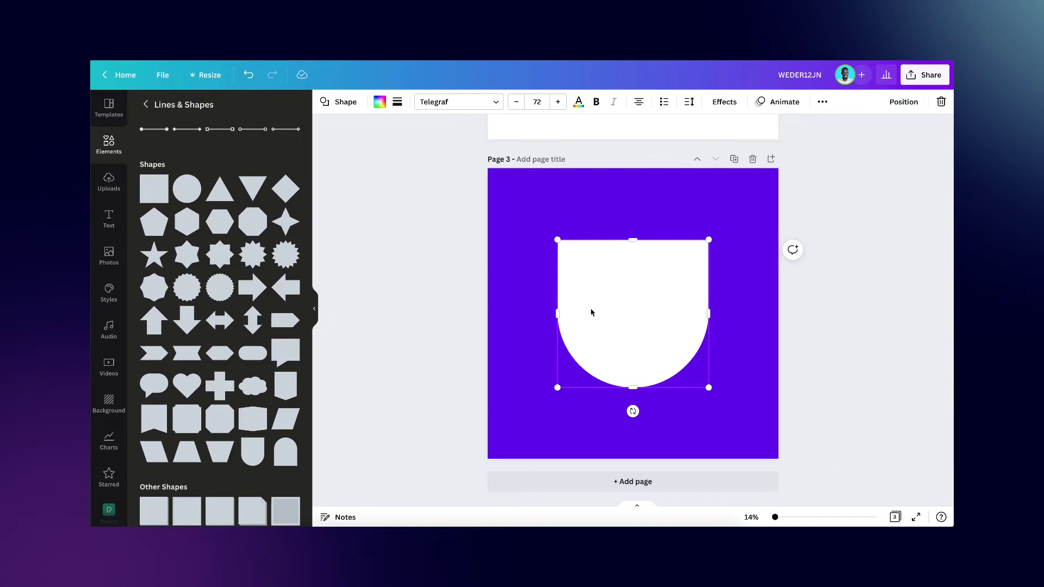
{"action": "left_click", "coordinate": [744, 298]}
{"action": "left_click", "coordinate": [843, 285]}
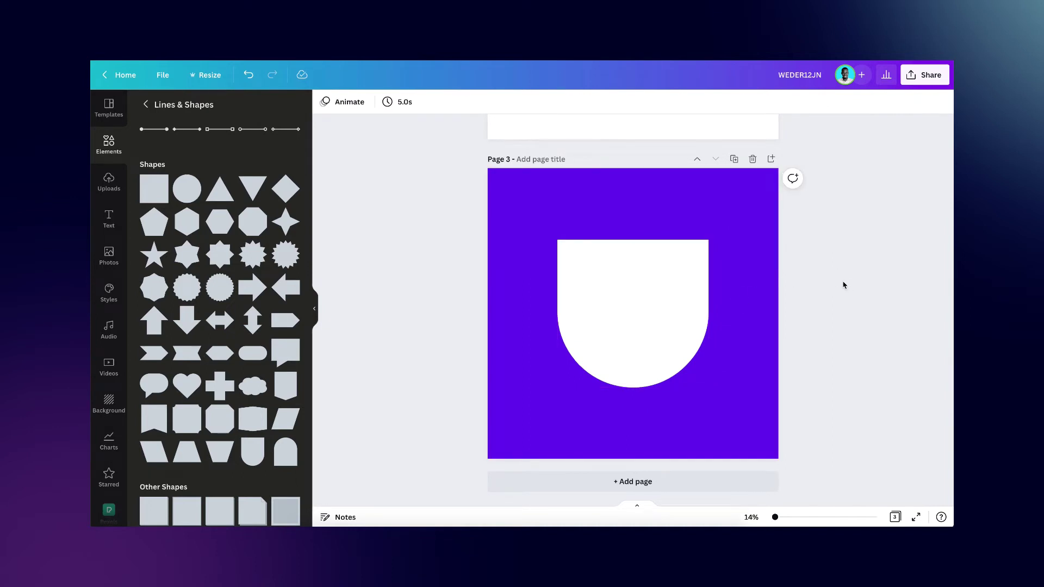
- Check the logo's inner circle on page 2 and add a circle to page 3 over the white shape's upper-left corner
{"action": "scroll", "coordinate": [549, 228], "scroll_direction": "up", "scroll_amount": 5}
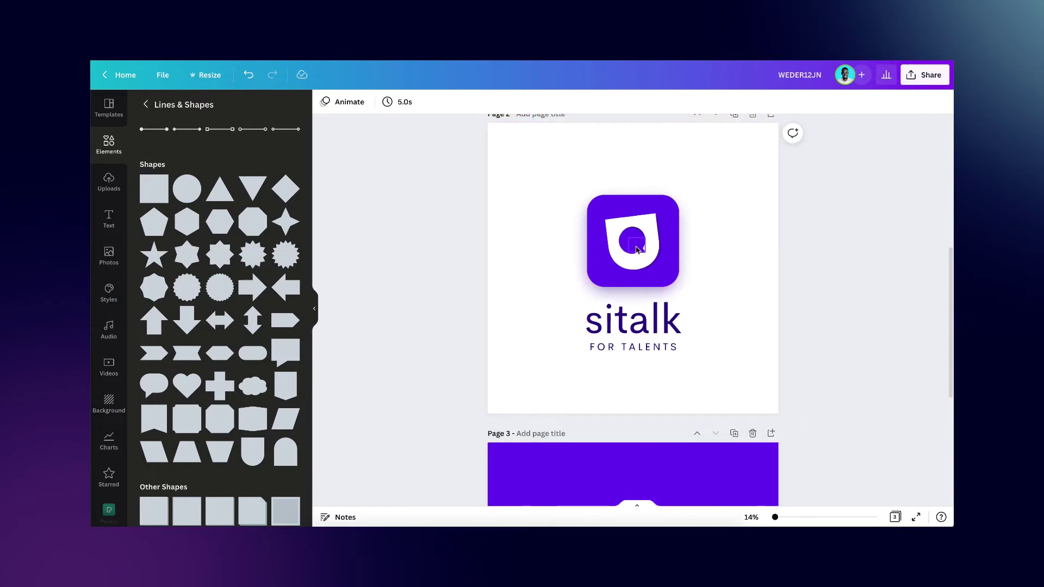
{"action": "scroll", "coordinate": [638, 249], "scroll_direction": "up", "scroll_amount": 3}
{"action": "scroll", "coordinate": [560, 275], "scroll_direction": "down", "scroll_amount": 3}
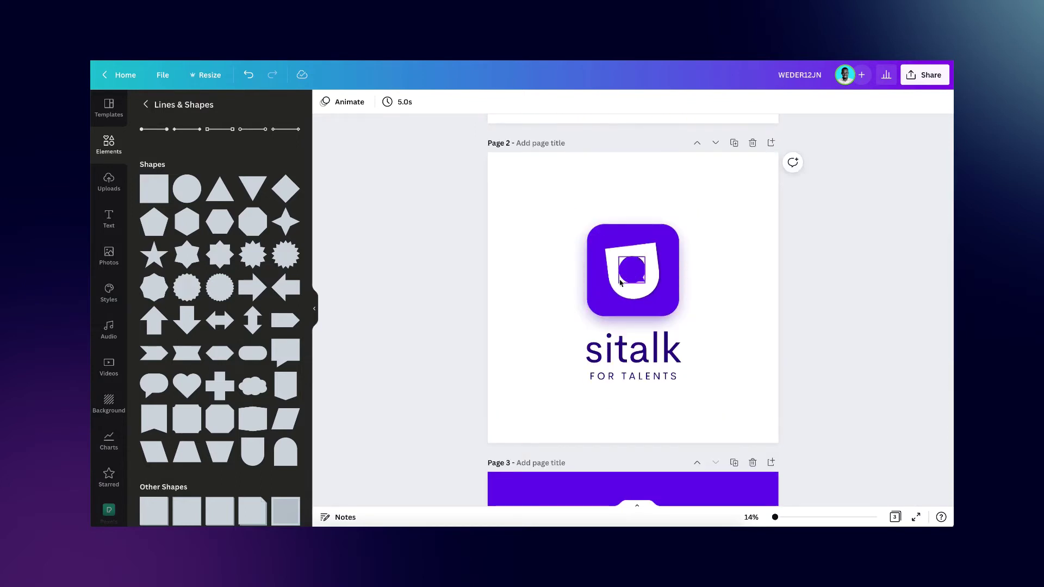
{"action": "scroll", "coordinate": [619, 282], "scroll_direction": "down", "scroll_amount": 5}
{"action": "left_click", "coordinate": [617, 318]}
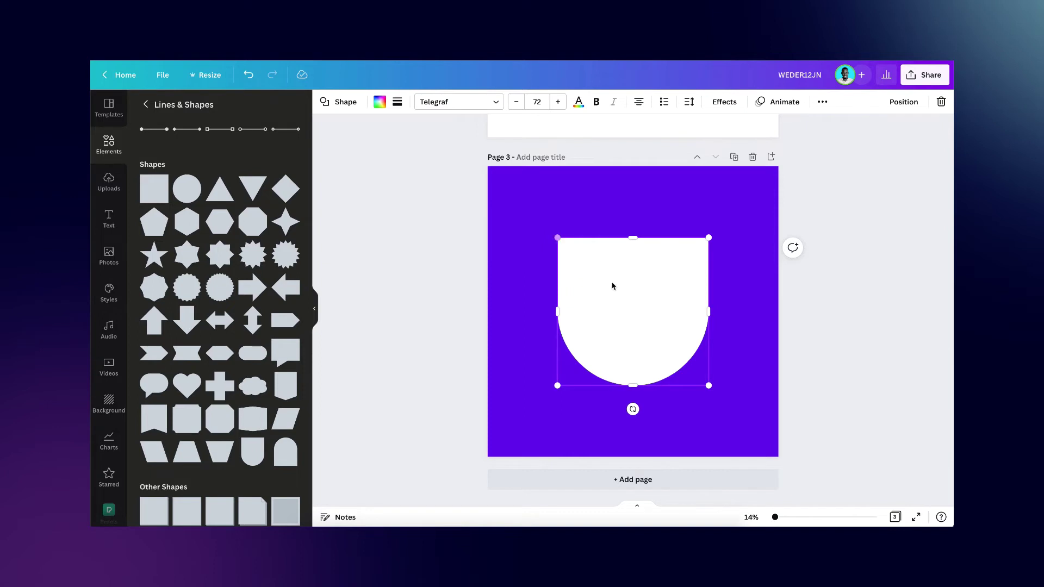
{"action": "left_click", "coordinate": [186, 195]}
{"action": "left_click_drag", "start_coordinate": [623, 323], "coordinate": [550, 233]}
- Fill the circle with the bright purple from the document colors, trying the dark purple first
{"action": "scroll", "coordinate": [550, 232], "scroll_direction": "up", "scroll_amount": 5}
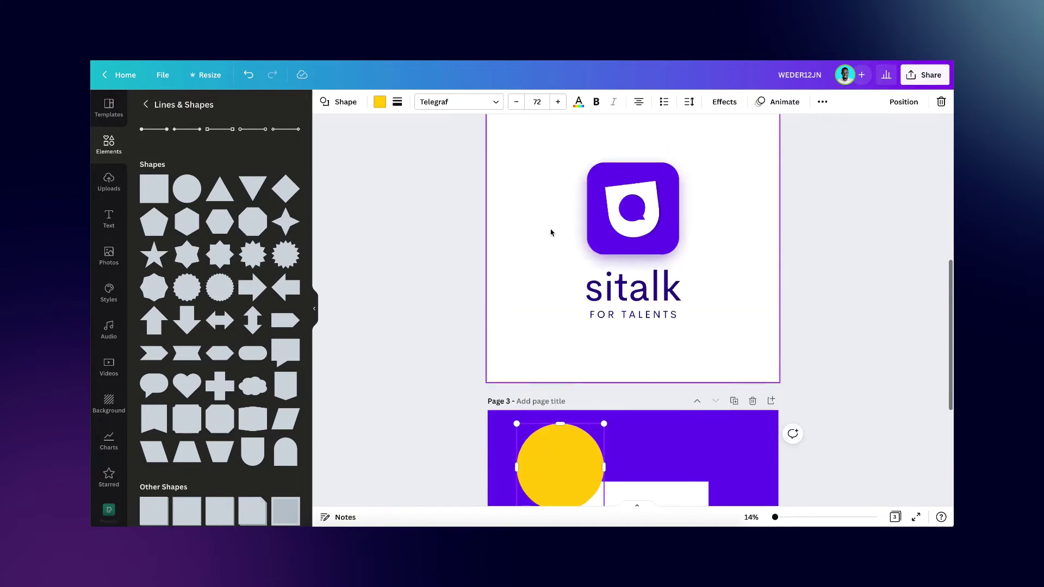
{"action": "scroll", "coordinate": [640, 216], "scroll_direction": "down", "scroll_amount": 5}
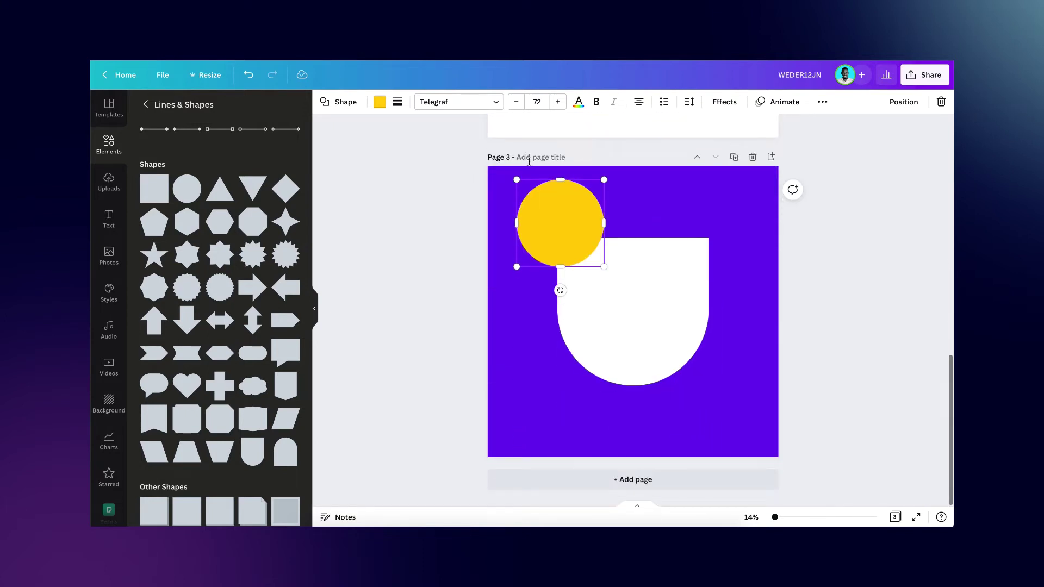
{"action": "left_click", "coordinate": [380, 102]}
{"action": "left_click", "coordinate": [237, 163]}
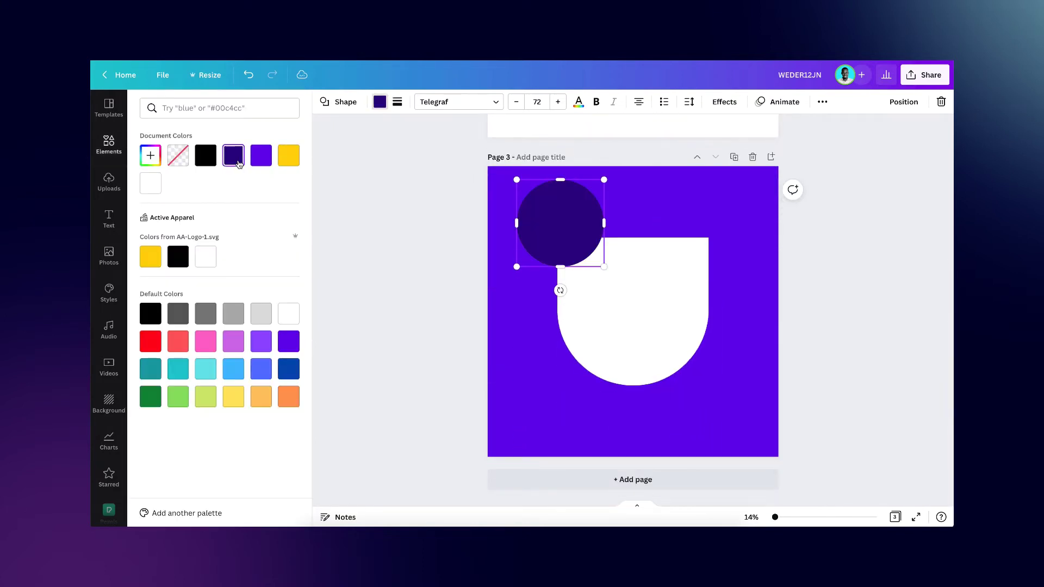
{"action": "left_click", "coordinate": [261, 155]}
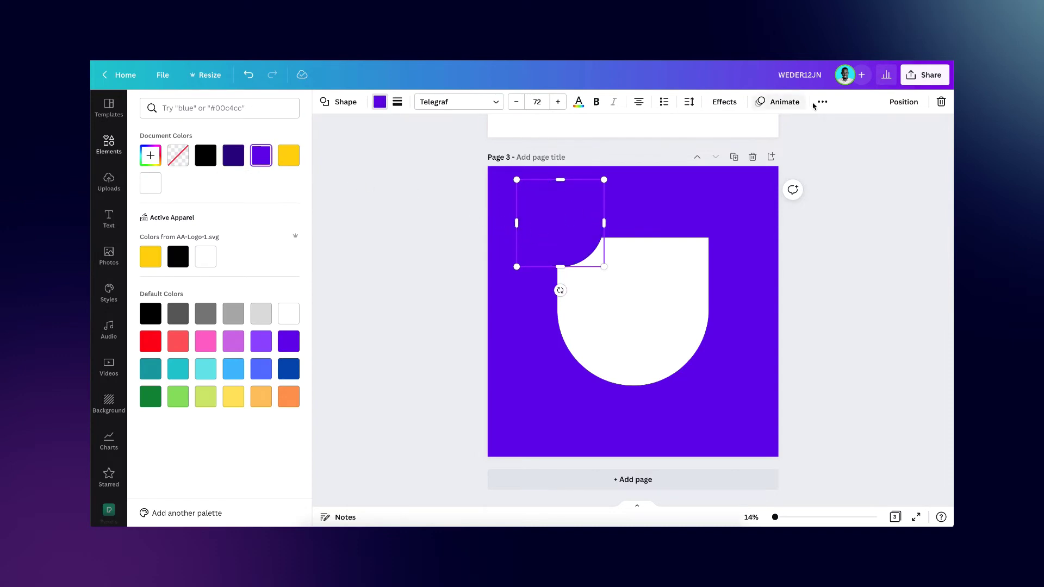
- Align the purple circle to the page's center and middle so it sits inside the white shape
{"action": "left_click", "coordinate": [902, 103]}
{"action": "left_click", "coordinate": [857, 198]}
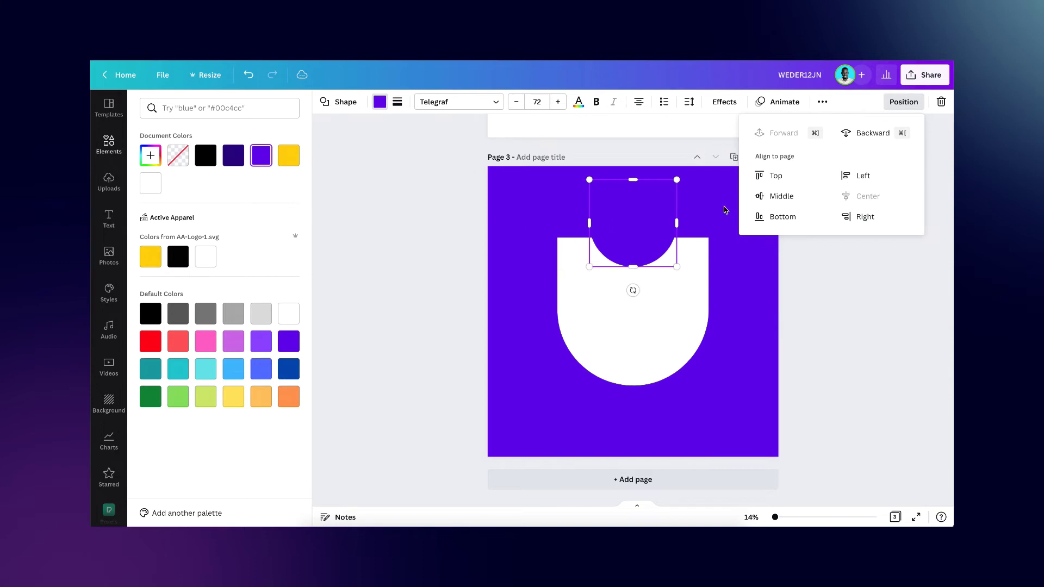
{"action": "left_click", "coordinate": [776, 198]}
{"action": "left_click", "coordinate": [817, 328]}
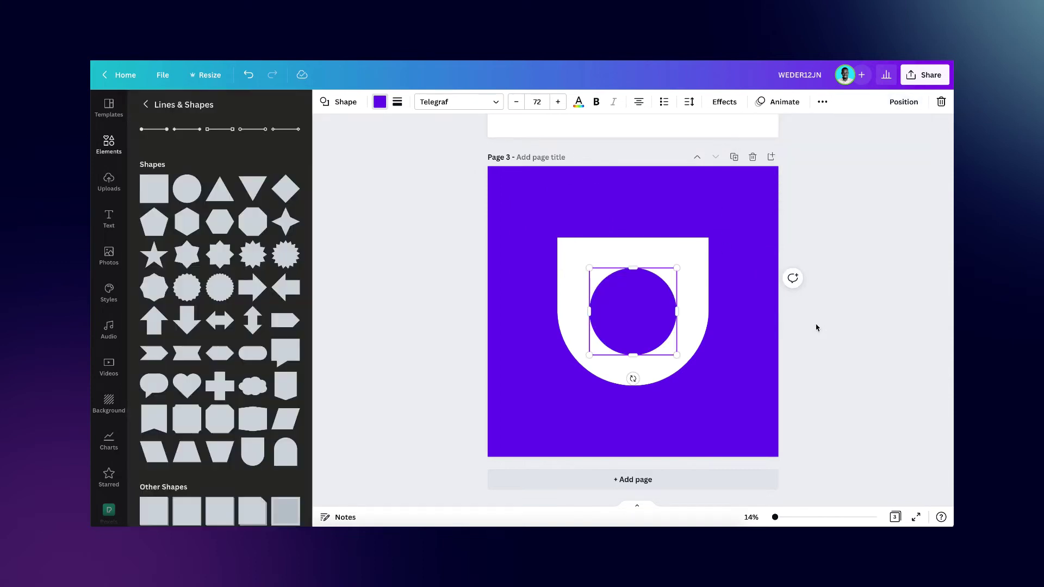
{"action": "left_click", "coordinate": [825, 354]}
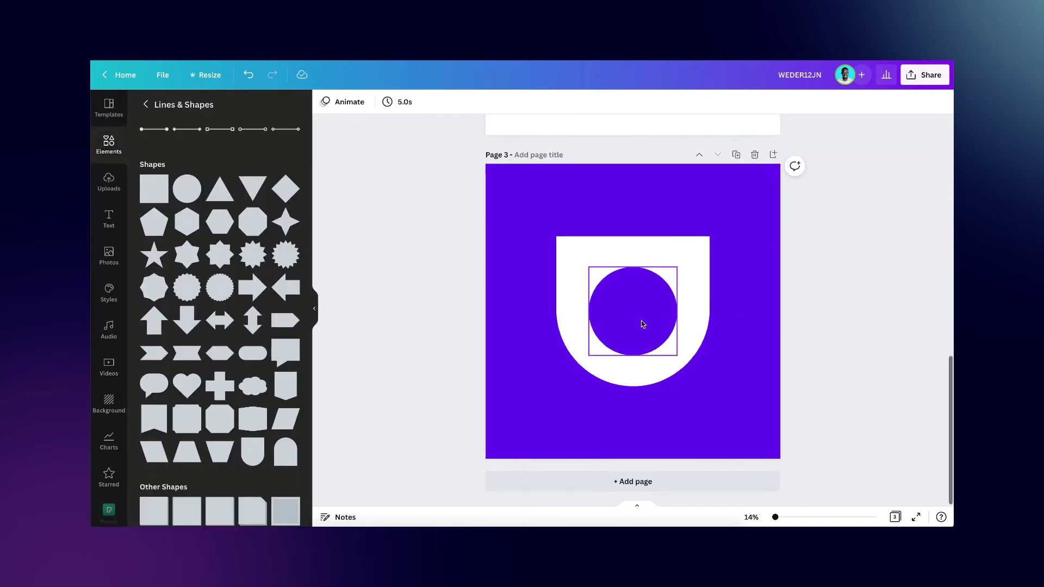
- Add a triangle to page 3 and fill it with the bright purple from the document colors
{"action": "scroll", "coordinate": [634, 316], "scroll_direction": "up", "scroll_amount": 2, "text": "ctrl"}
{"action": "scroll", "coordinate": [652, 320], "scroll_direction": "down", "scroll_amount": 3, "text": "ctrl"}
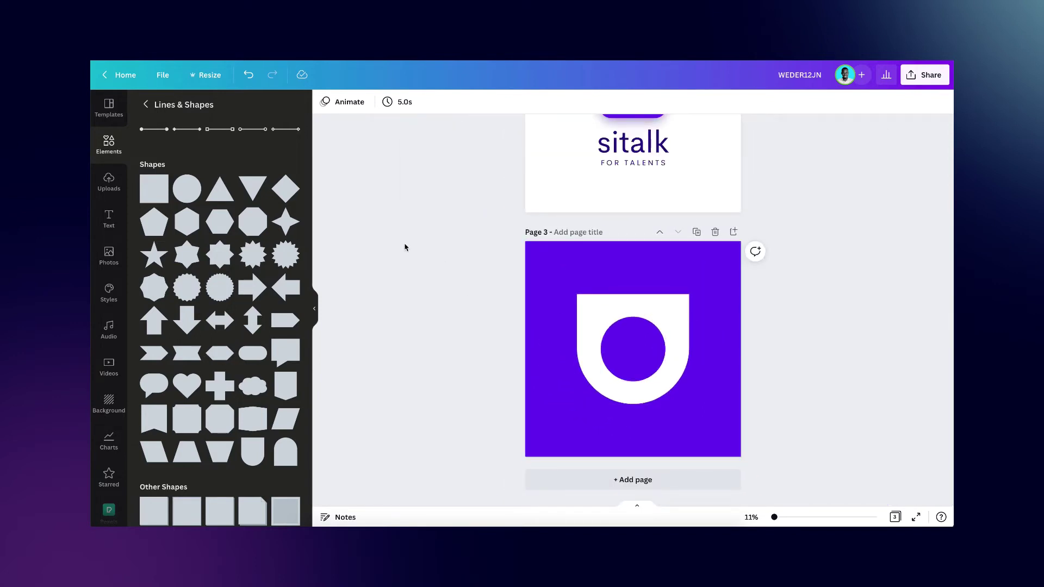
{"action": "left_click", "coordinate": [224, 201]}
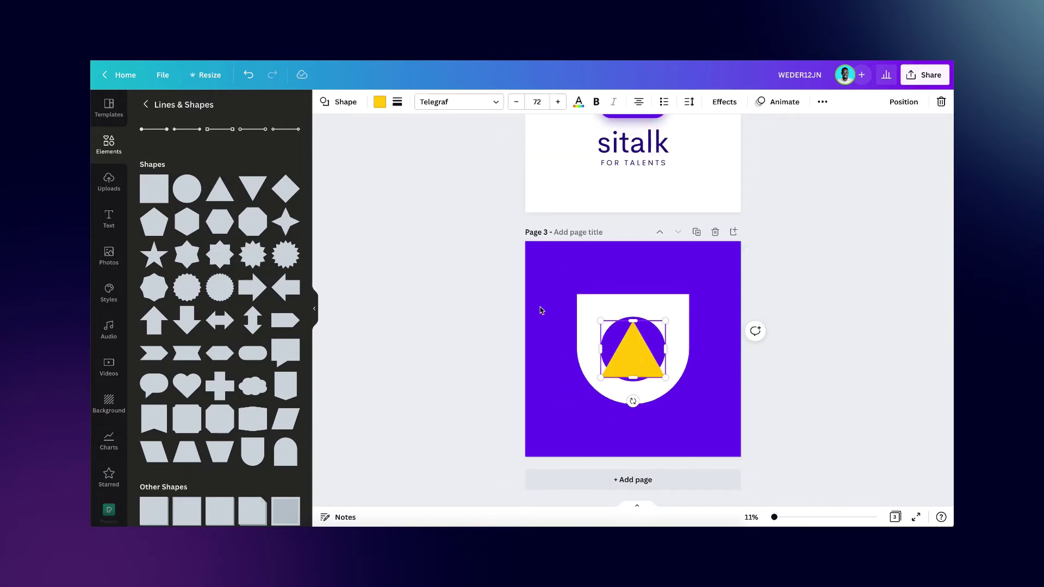
{"action": "scroll", "coordinate": [541, 306], "scroll_direction": "up", "scroll_amount": 1}
{"action": "left_click", "coordinate": [379, 103]}
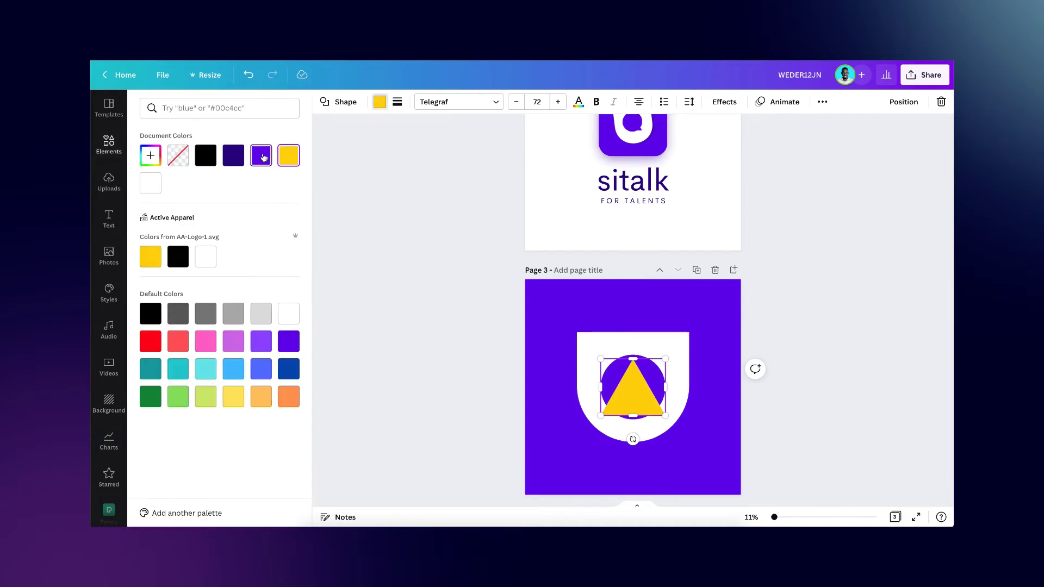
{"action": "left_click", "coordinate": [261, 156]}
- Rotate the purple triangle and position it so one corner sticks out of the circle's lower-right edge as a speech-bubble tail
{"action": "scroll", "coordinate": [536, 358], "scroll_direction": "up", "scroll_amount": 2}
{"action": "left_click_drag", "start_coordinate": [633, 375], "coordinate": [619, 368]}
{"action": "left_click", "coordinate": [540, 292]}
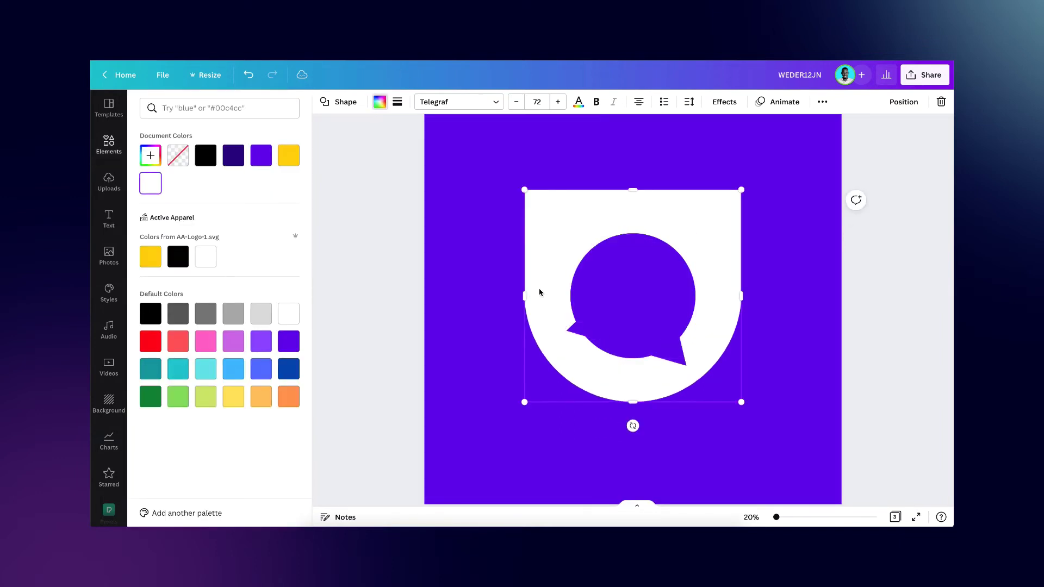
{"action": "left_click", "coordinate": [659, 310]}
{"action": "left_click_drag", "start_coordinate": [566, 331], "coordinate": [585, 322]}
{"action": "mouse_move", "coordinate": [704, 258]}
{"action": "left_mouse_down"}
{"action": "mouse_move", "coordinate": [695, 261]}
{"action": "mouse_move", "coordinate": [713, 266]}
{"action": "left_mouse_up"}
{"action": "left_click_drag", "start_coordinate": [654, 291], "coordinate": [657, 295]}
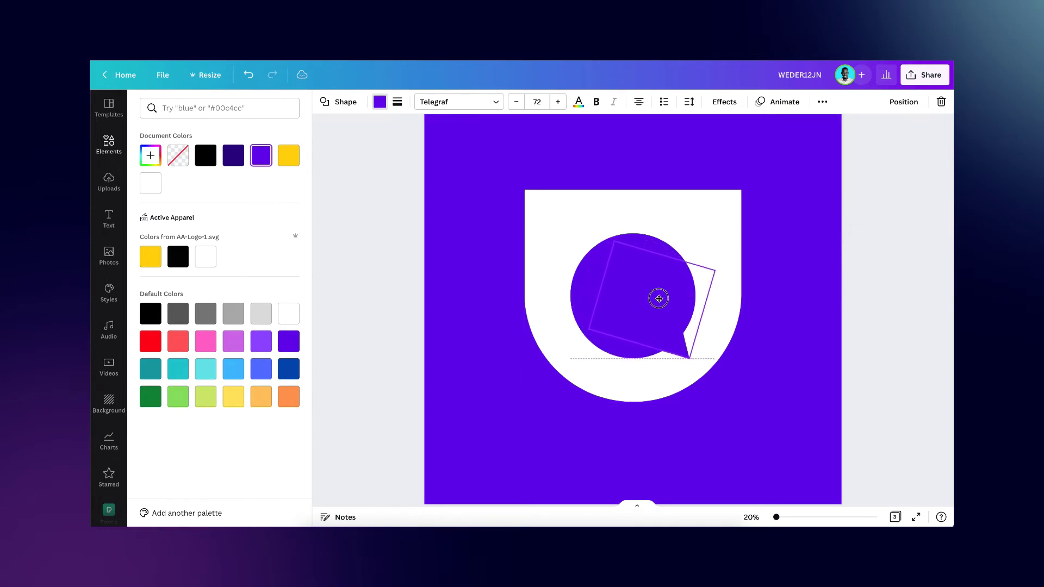
{"action": "left_click", "coordinate": [761, 317]}
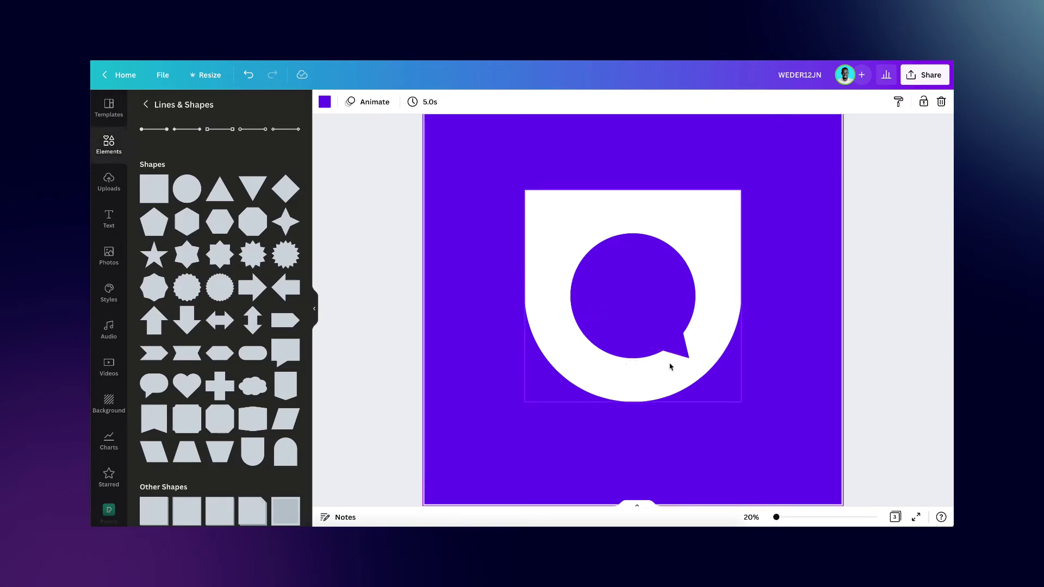
{"action": "left_click", "coordinate": [671, 364]}
{"action": "scroll", "coordinate": [672, 364], "scroll_direction": "down", "scroll_amount": 2}
{"action": "left_click", "coordinate": [805, 354]}
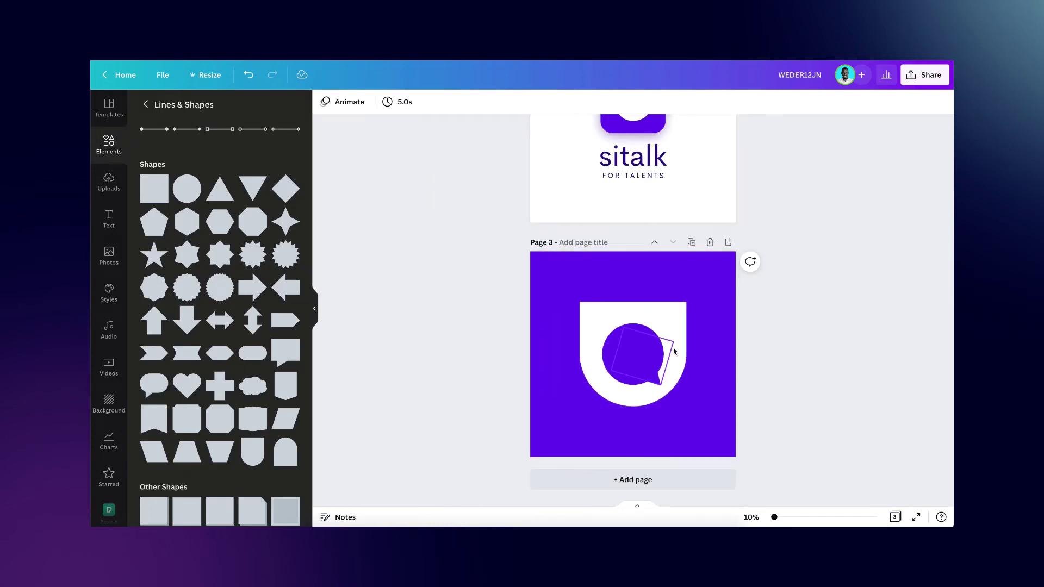
- Check the dark purple circle among the logo parts on page 1 and try copying it to page 3
{"action": "scroll", "coordinate": [694, 256], "scroll_direction": "up", "scroll_amount": 5}
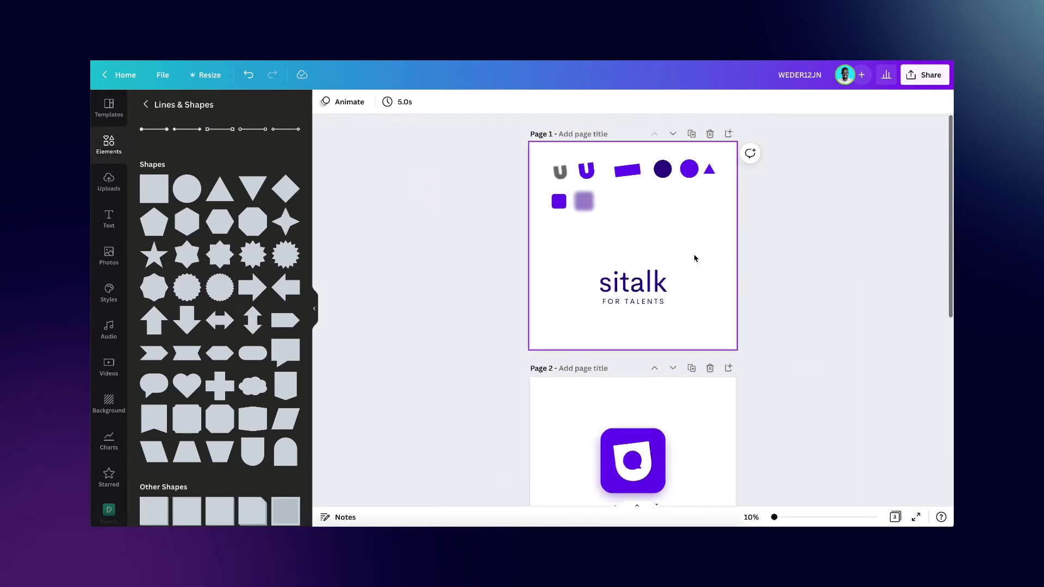
{"action": "left_click", "coordinate": [664, 171]}
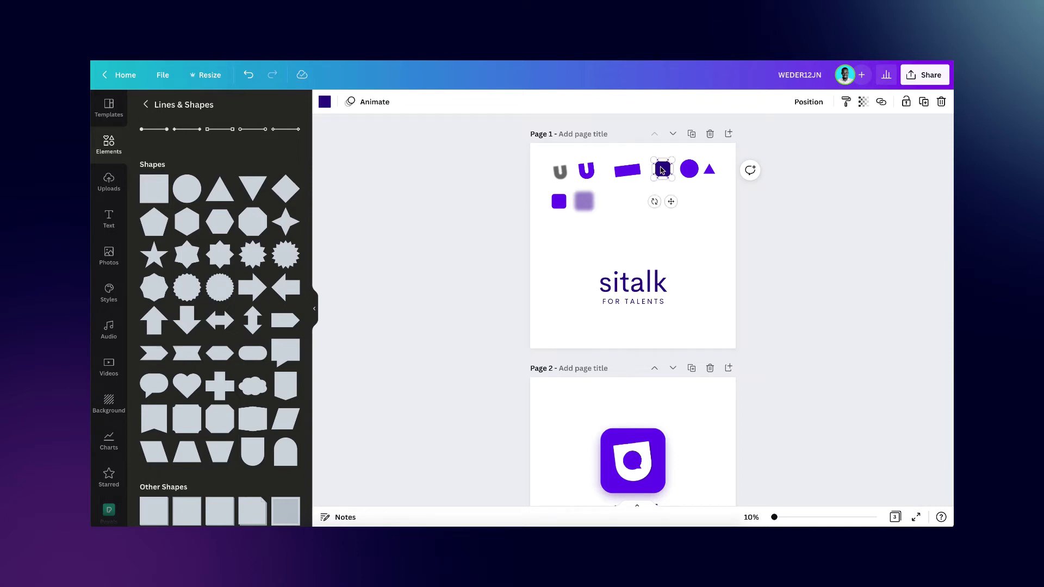
{"action": "left_click", "coordinate": [324, 102]}
{"action": "scroll", "coordinate": [499, 348], "scroll_direction": "down", "scroll_amount": 5}
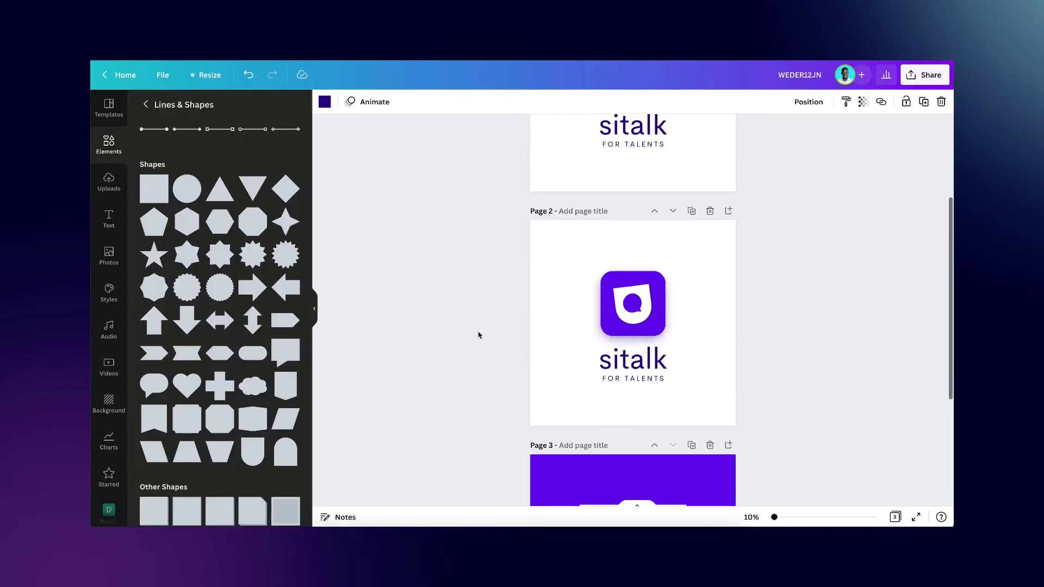
{"action": "scroll", "coordinate": [675, 388], "scroll_direction": "down", "scroll_amount": 2}
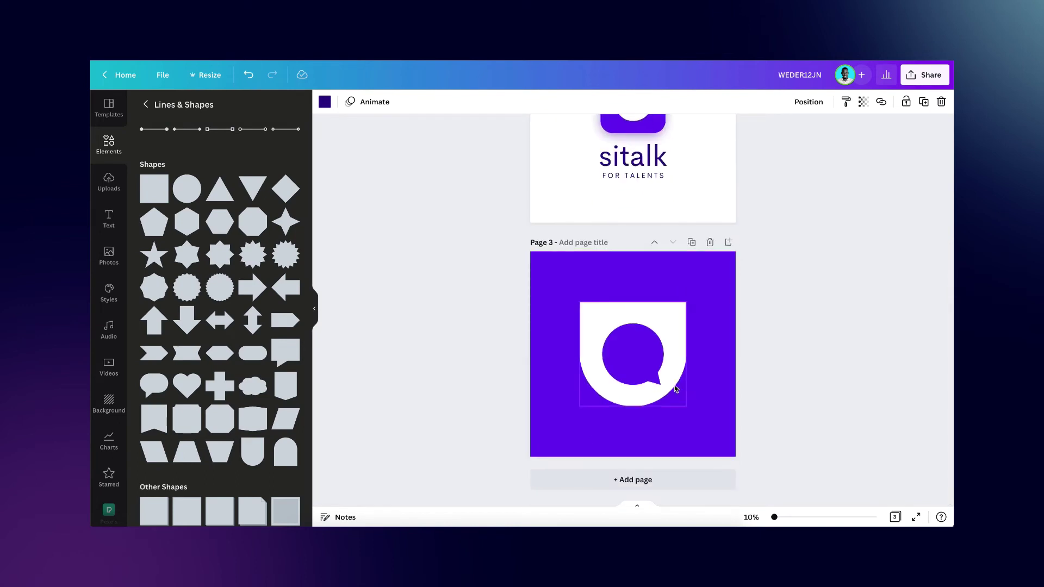
{"action": "left_click", "coordinate": [641, 381]}
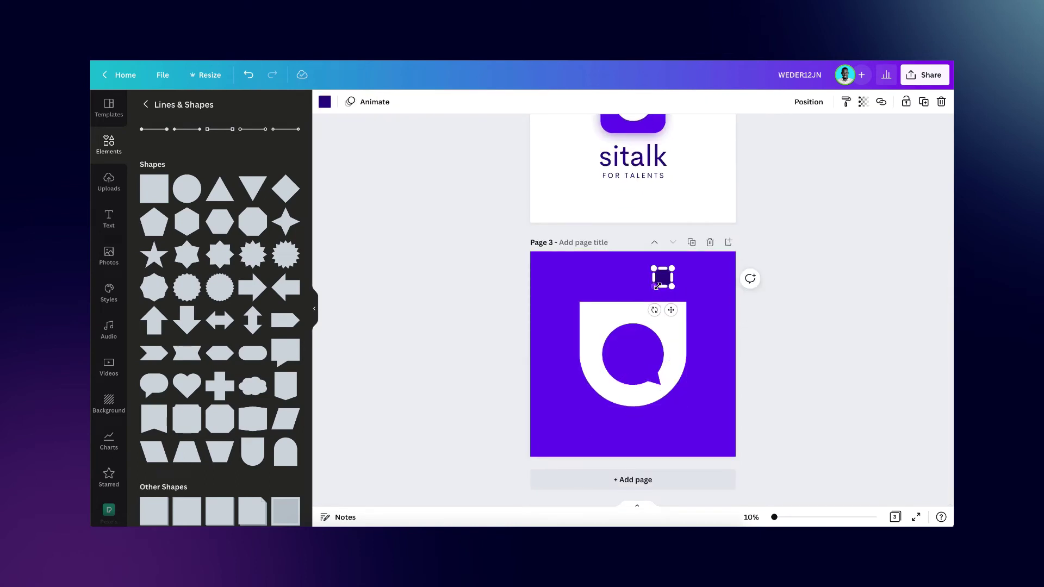
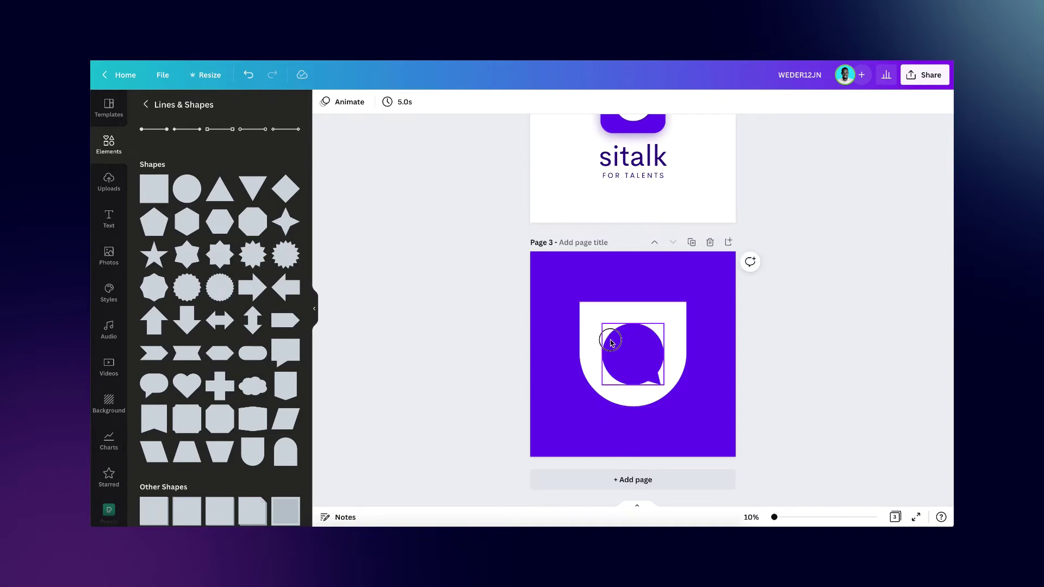
- Duplicate the purple circle on page 3 and fill the copy with the dark purple from the document colors
{"action": "left_click", "coordinate": [380, 102]}
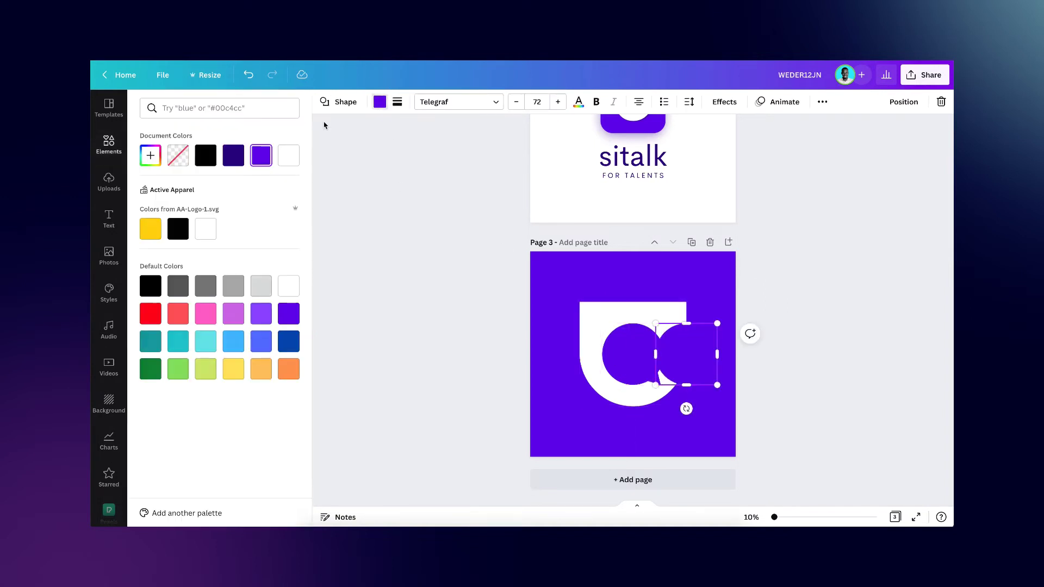
{"action": "left_click", "coordinate": [233, 155]}
{"action": "key", "text": "Escape"}
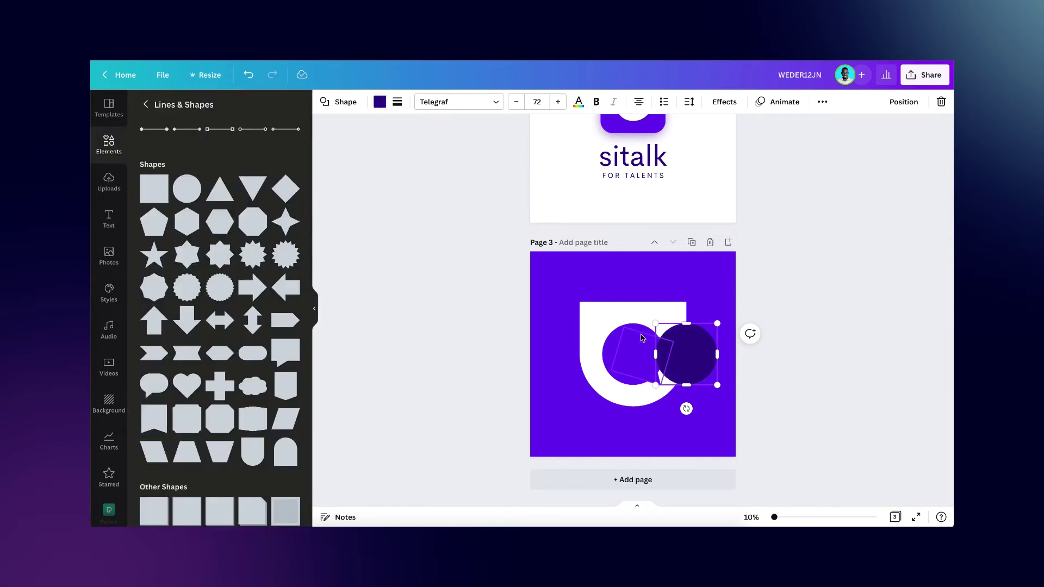
- Move the dark purple circle exactly over the original bright purple circle
{"action": "scroll", "coordinate": [641, 338], "scroll_direction": "up", "scroll_amount": 5}
{"action": "left_click", "coordinate": [851, 263]}
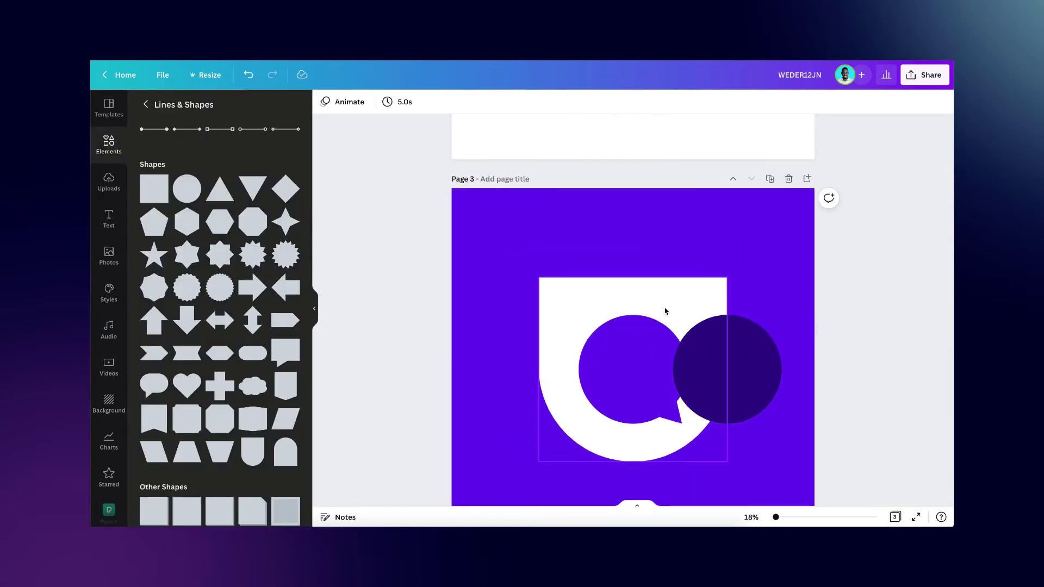
{"action": "left_click_drag", "start_coordinate": [727, 342], "coordinate": [640, 341]}
- Examine how the dark circle sits behind the bright purple circle in the reference logo on page 2
{"action": "scroll", "coordinate": [640, 359], "scroll_direction": "up", "scroll_amount": 5}
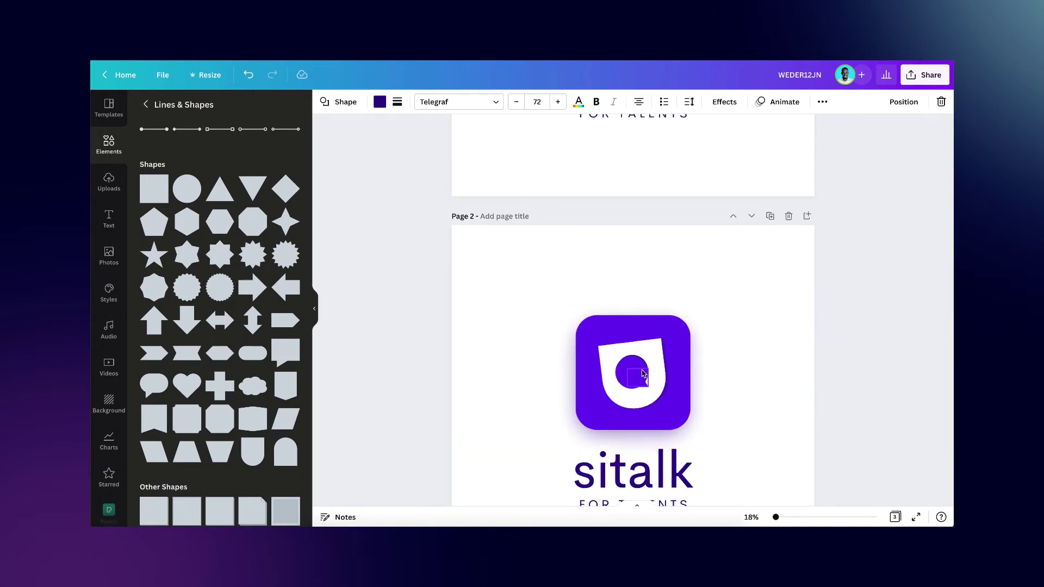
{"action": "scroll", "coordinate": [643, 374], "scroll_direction": "up", "scroll_amount": 10}
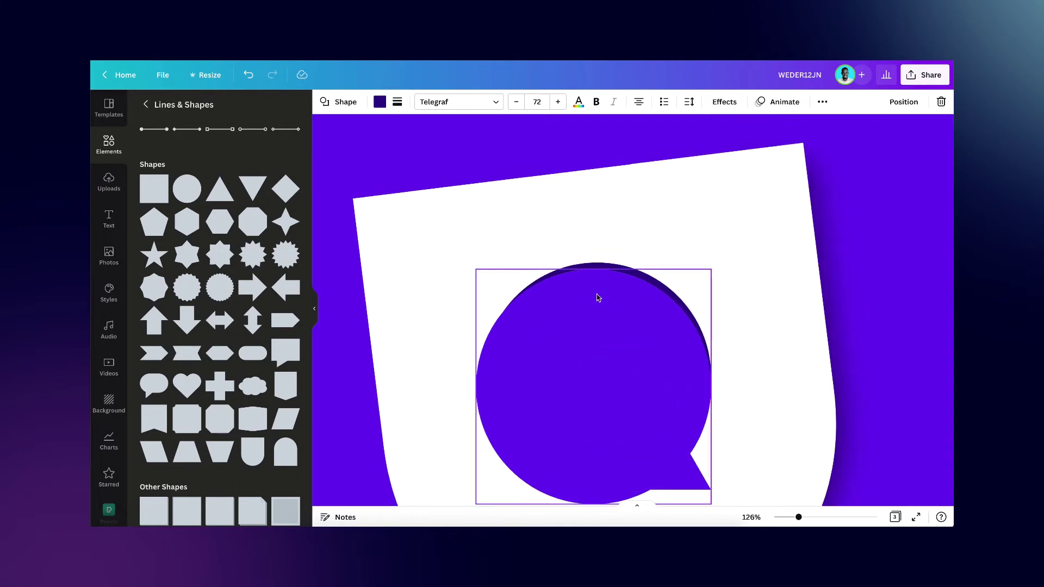
{"action": "left_click_drag", "start_coordinate": [613, 266], "coordinate": [612, 207]}
{"action": "scroll", "coordinate": [585, 272], "scroll_direction": "down", "scroll_amount": 6}
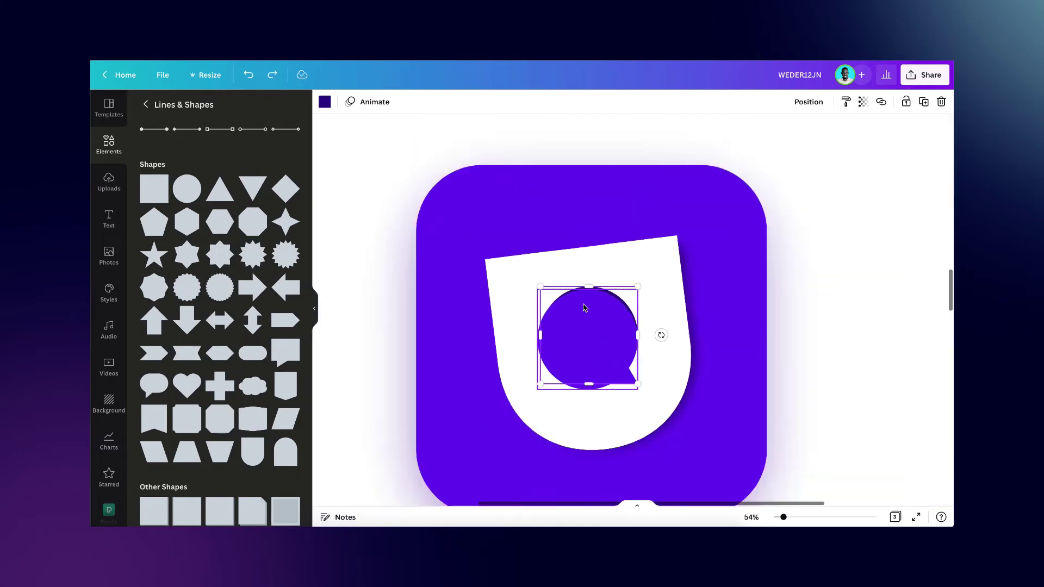
{"action": "scroll", "coordinate": [584, 307], "scroll_direction": "down", "scroll_amount": 10}
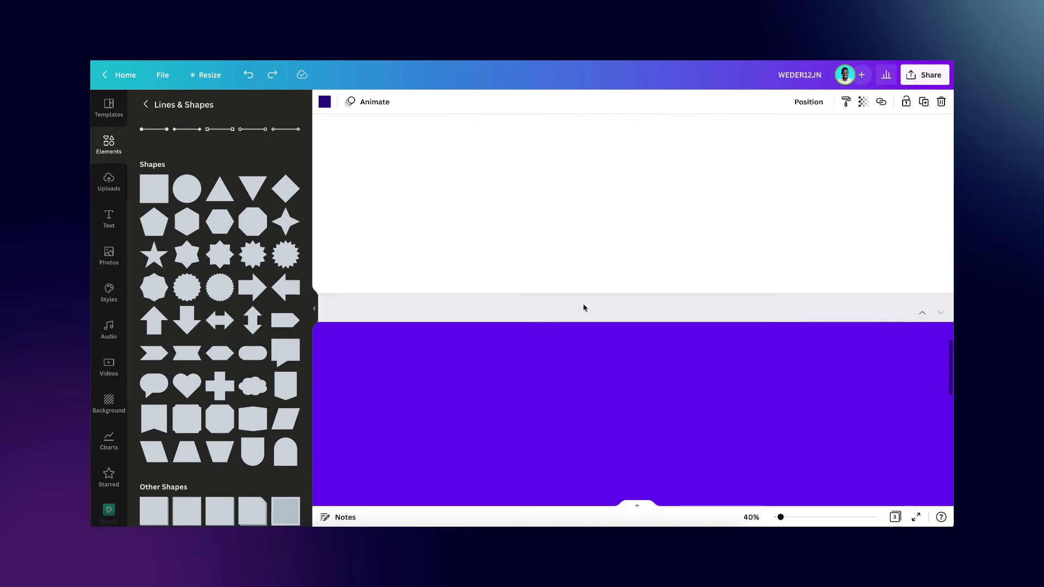
{"action": "scroll", "coordinate": [583, 307], "scroll_direction": "down", "scroll_amount": 4}
{"action": "scroll", "coordinate": [583, 305], "scroll_direction": "down", "scroll_amount": 3}
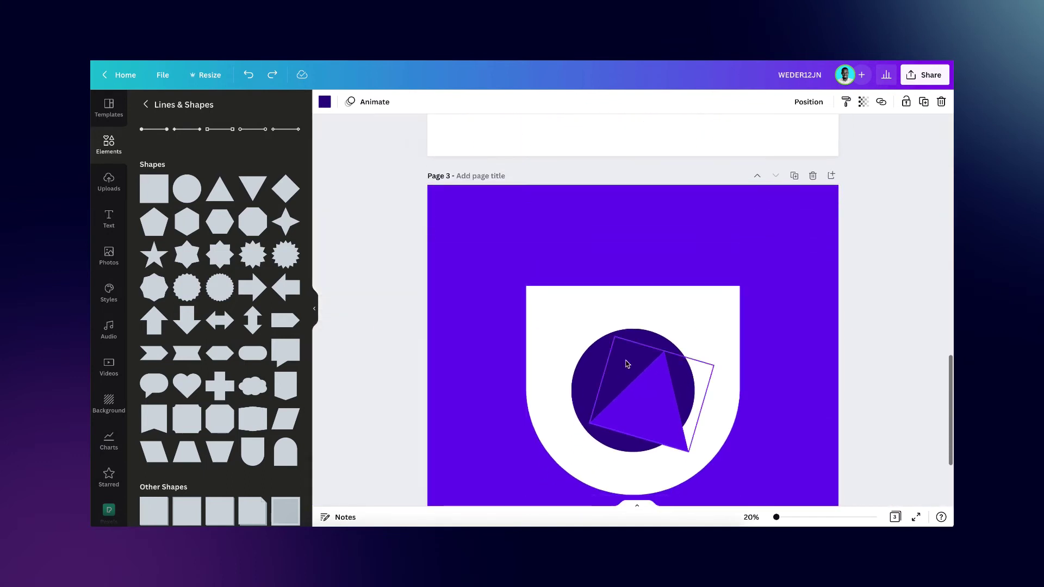
- Send the dark purple circle on page 3 backward behind the triangle and the bright purple circle
{"action": "left_click", "coordinate": [604, 350]}
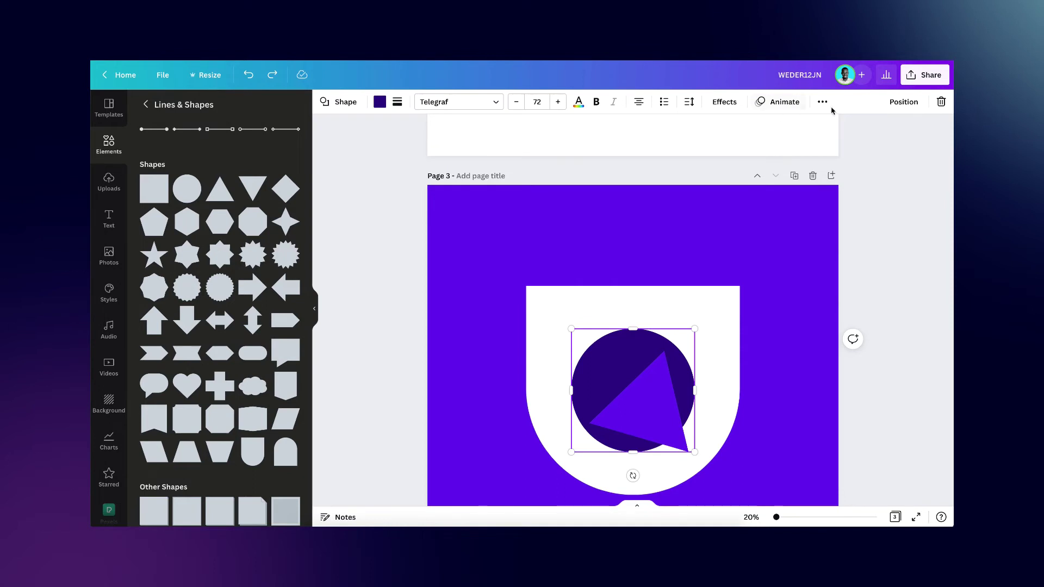
{"action": "left_click", "coordinate": [823, 103]}
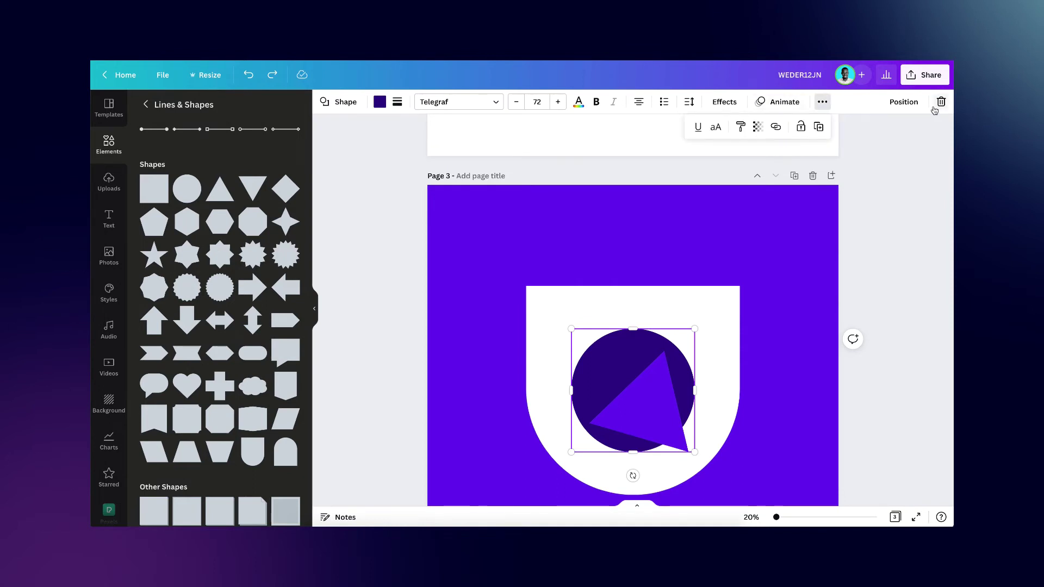
{"action": "left_click", "coordinate": [904, 102]}
{"action": "left_click", "coordinate": [858, 140]}
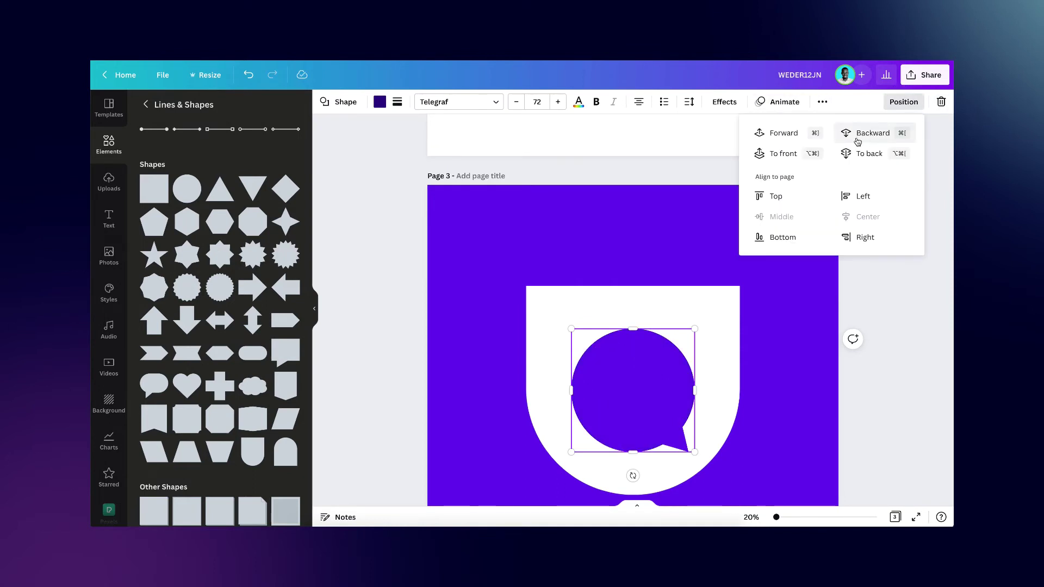
- Enlarge the dark purple circle slightly toward the upper right so its edge shows behind the bright circle
{"action": "left_click", "coordinate": [622, 275]}
{"action": "left_click", "coordinate": [622, 274]}
{"action": "left_click", "coordinate": [616, 377]}
{"action": "left_click", "coordinate": [627, 372]}
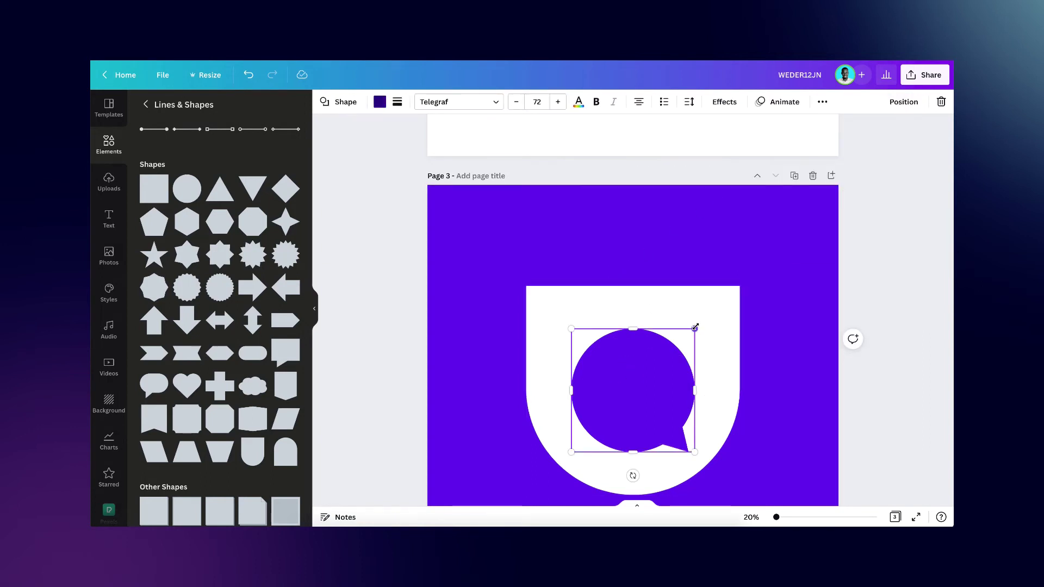
{"action": "left_click_drag", "start_coordinate": [695, 327], "coordinate": [696, 325]}
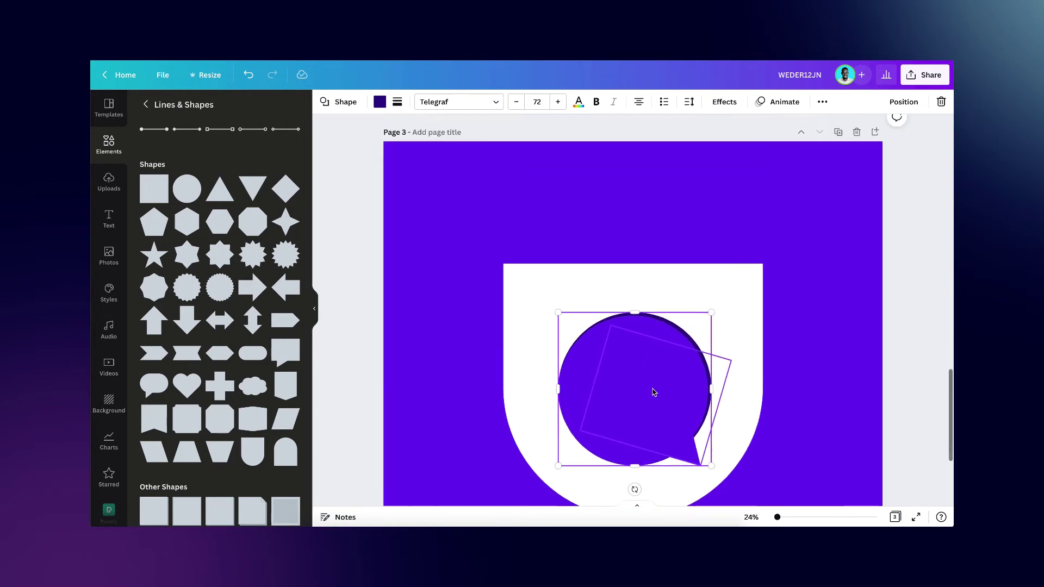
{"action": "scroll", "coordinate": [653, 392], "scroll_direction": "up", "scroll_amount": 5}
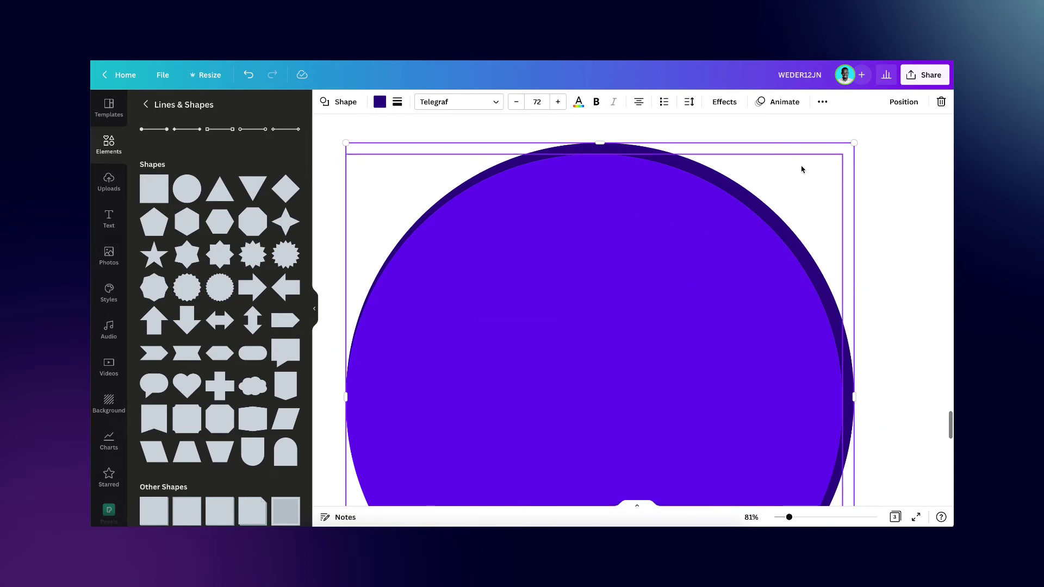
{"action": "left_click_drag", "start_coordinate": [852, 140], "coordinate": [854, 141]}
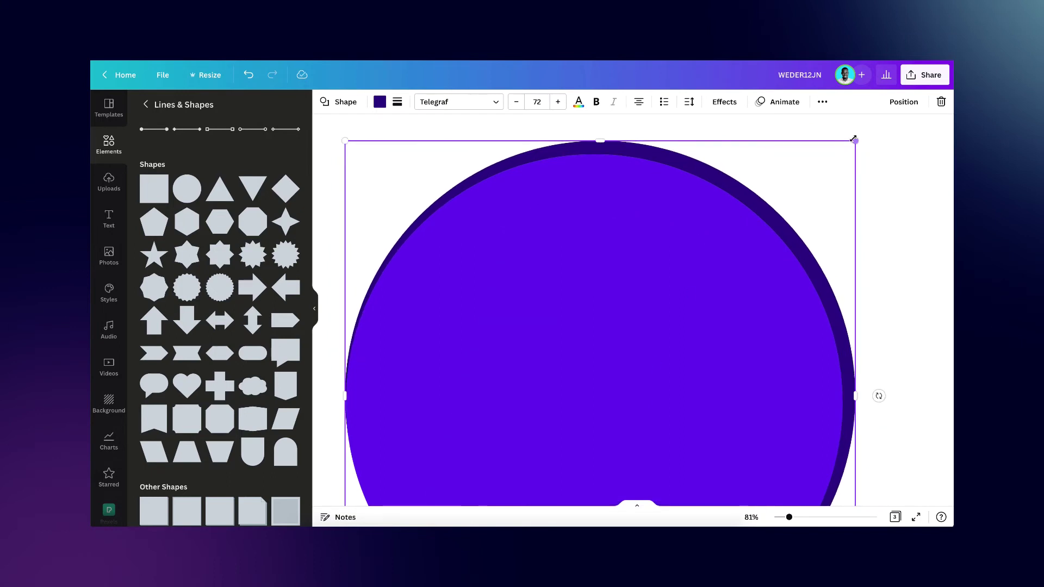
- Shrink the dark purple circle slightly from its lower corners so only a thin shadow remains along the bright circle's upper-right edge
{"action": "scroll", "coordinate": [853, 140], "scroll_direction": "down", "scroll_amount": 5}
{"action": "left_click_drag", "start_coordinate": [713, 296], "coordinate": [709, 292]}
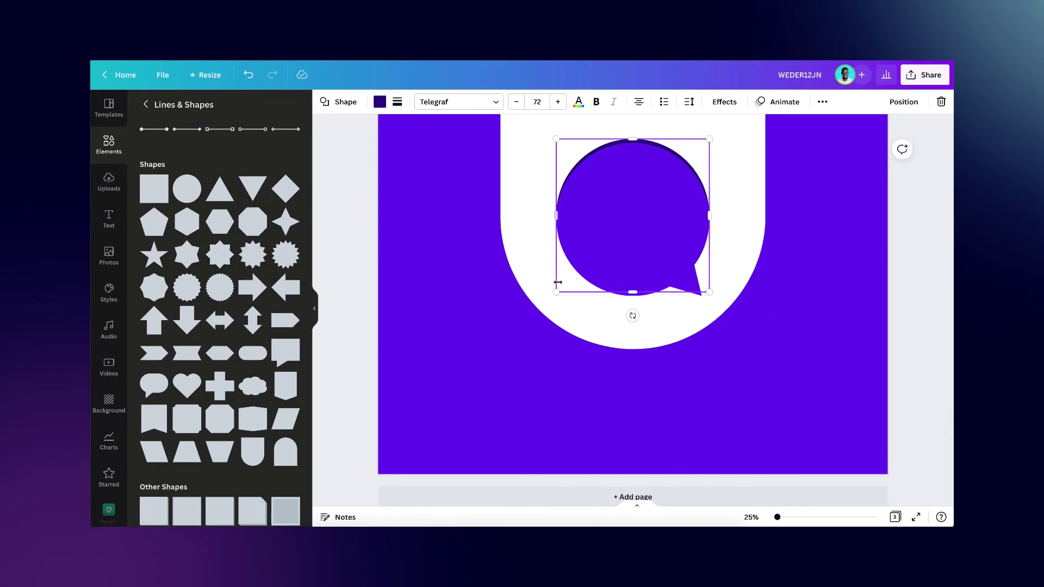
{"action": "left_click_drag", "start_coordinate": [555, 293], "coordinate": [558, 290]}
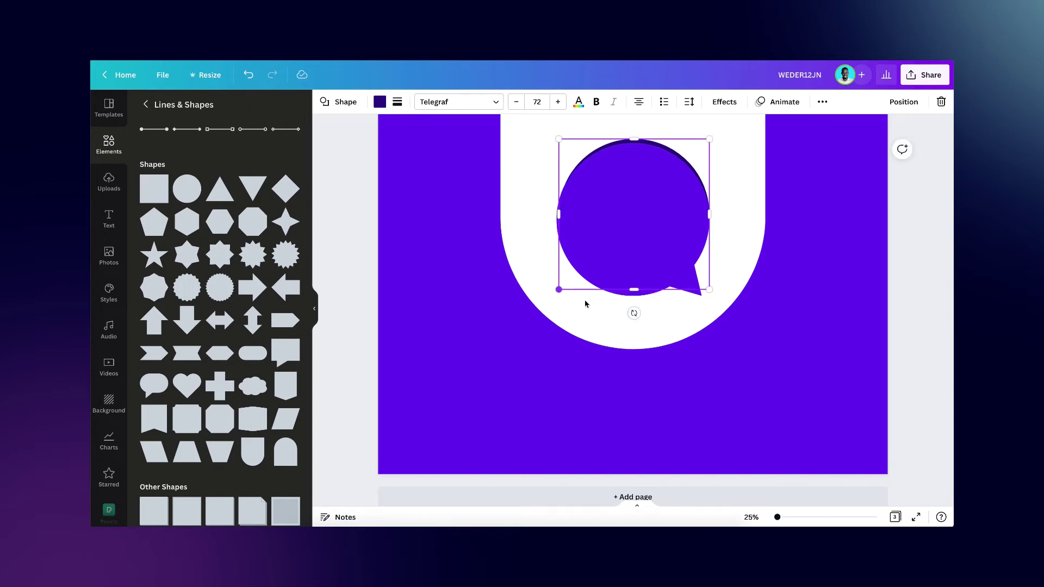
{"action": "left_click", "coordinate": [790, 331]}
{"action": "key", "text": "ctrl+minus"}
{"action": "left_click", "coordinate": [815, 359]}
{"action": "left_click", "coordinate": [798, 337]}
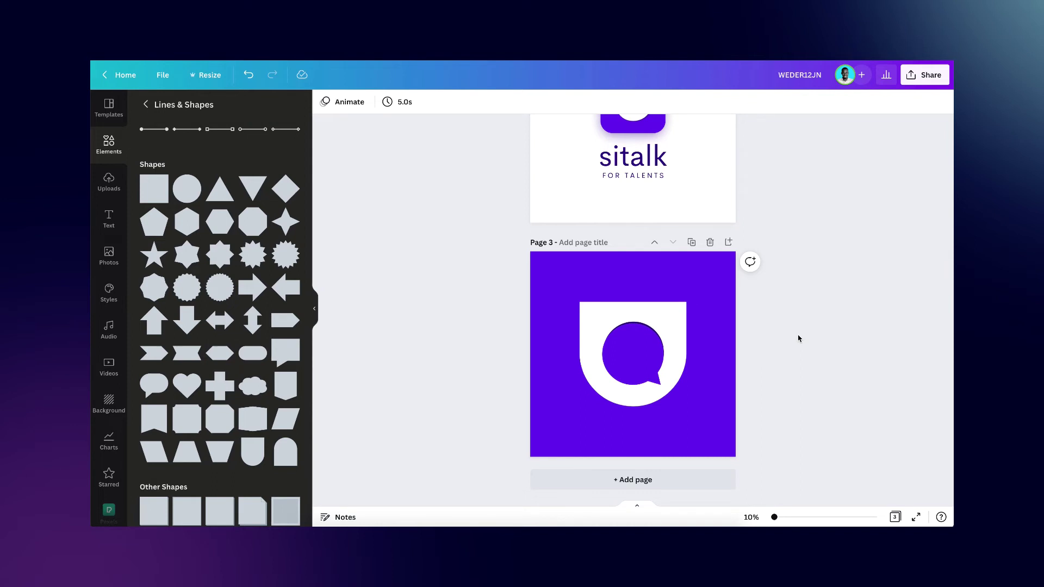
- Rotate the white shape on page 3 slightly counterclockwise to match the tilt of the logo on page 2
{"action": "scroll", "coordinate": [799, 337], "scroll_direction": "up", "scroll_amount": 5}
{"action": "scroll", "coordinate": [799, 338], "scroll_direction": "down", "scroll_amount": 5}
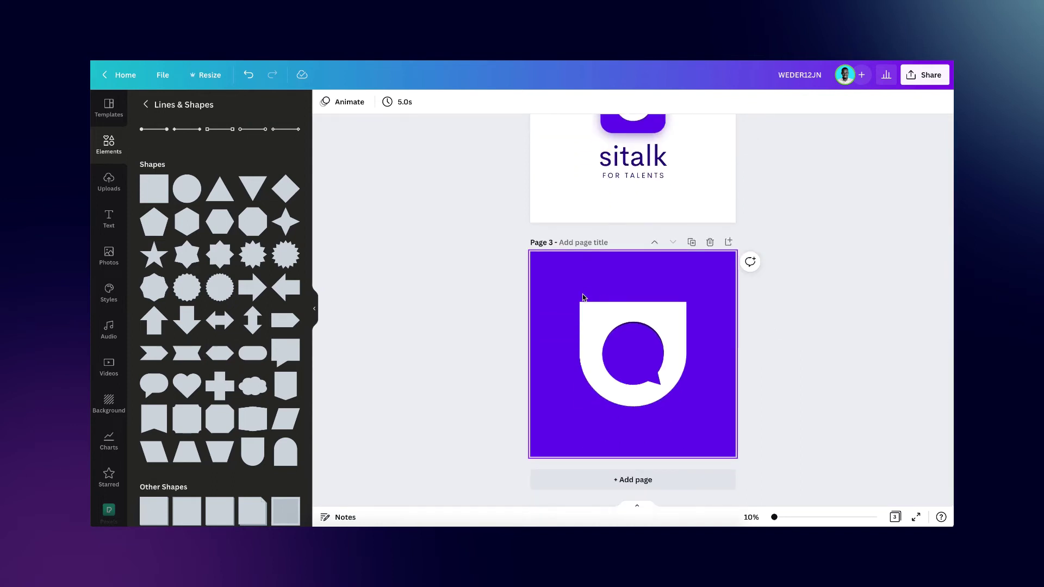
{"action": "left_click", "coordinate": [595, 323]}
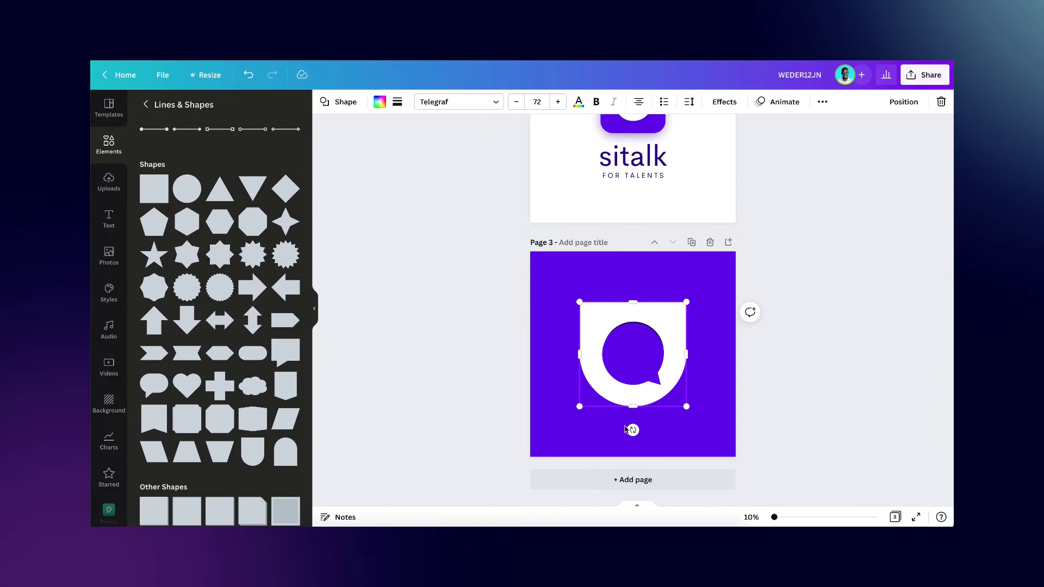
{"action": "left_click_drag", "start_coordinate": [630, 430], "coordinate": [651, 423]}
{"action": "scroll", "coordinate": [651, 423], "scroll_direction": "up", "scroll_amount": 1}
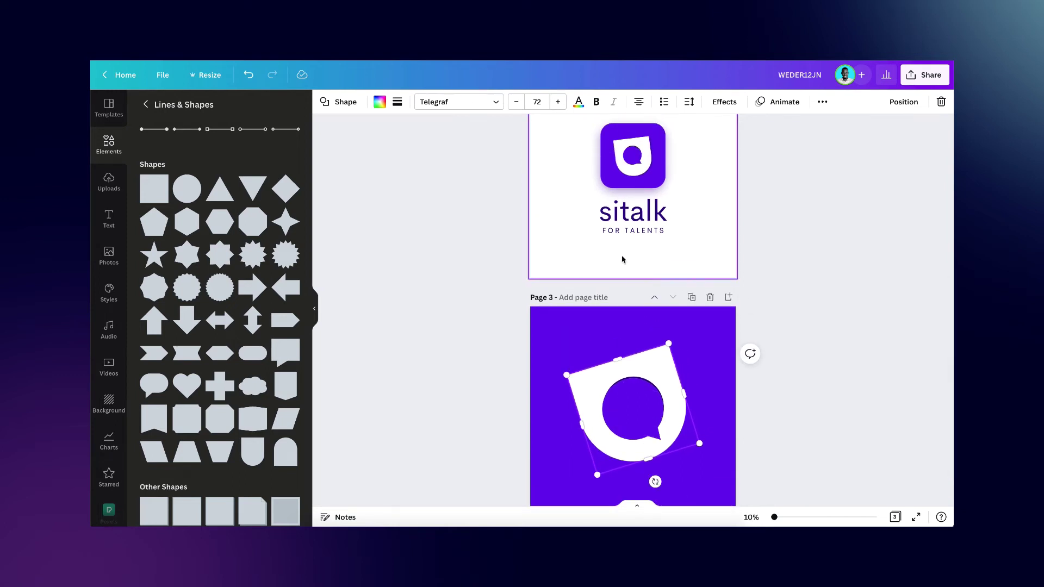
{"action": "left_click_drag", "start_coordinate": [649, 482], "coordinate": [637, 484]}
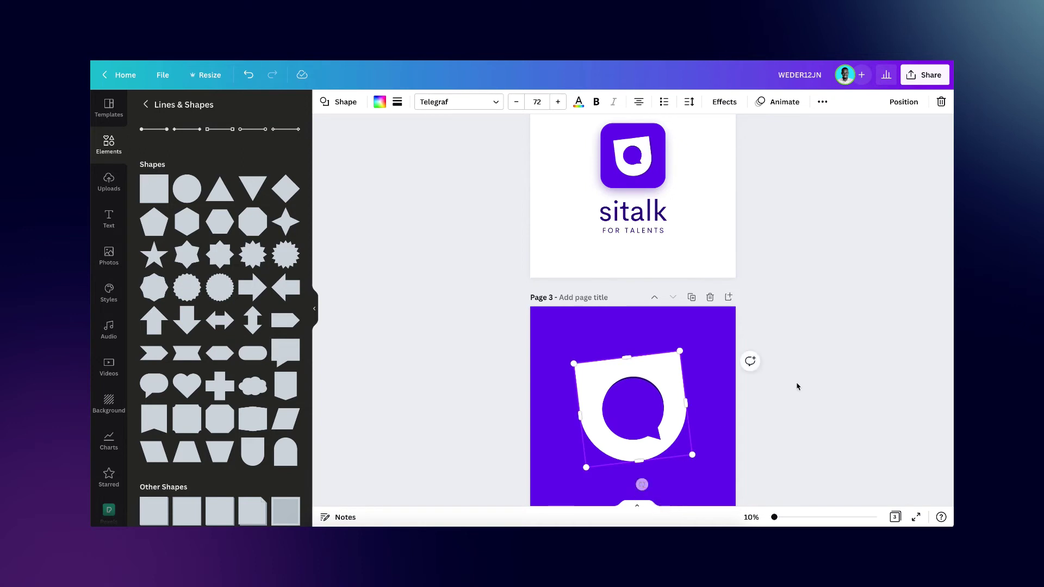
- Select all logo shapes on page 3, scale them down to about 2,180 × 2,140 px, and group them
{"action": "left_click", "coordinate": [823, 378]}
{"action": "scroll", "coordinate": [822, 378], "scroll_direction": "down", "scroll_amount": 1}
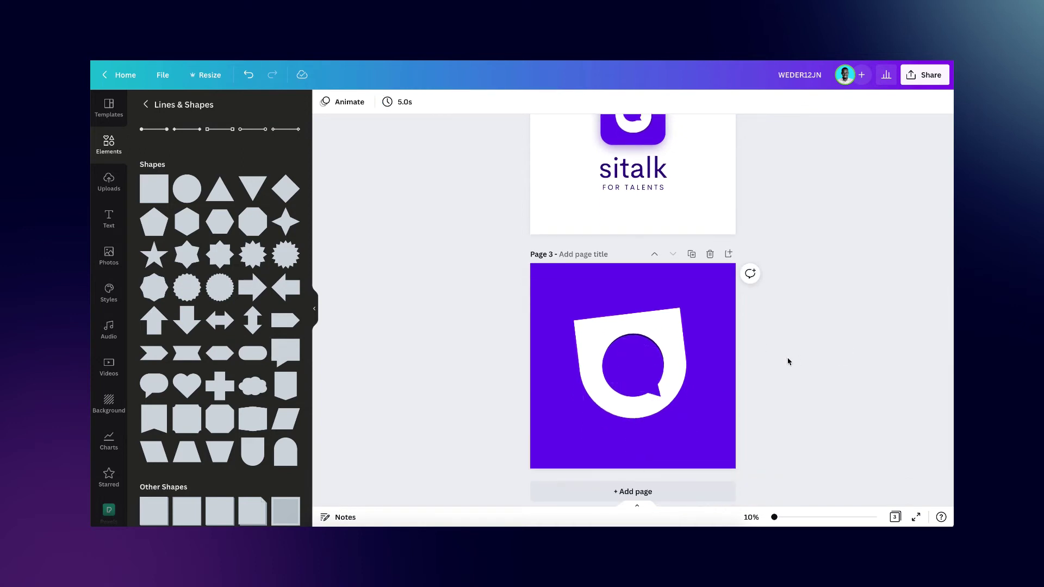
{"action": "left_click_drag", "start_coordinate": [491, 280], "coordinate": [685, 424]}
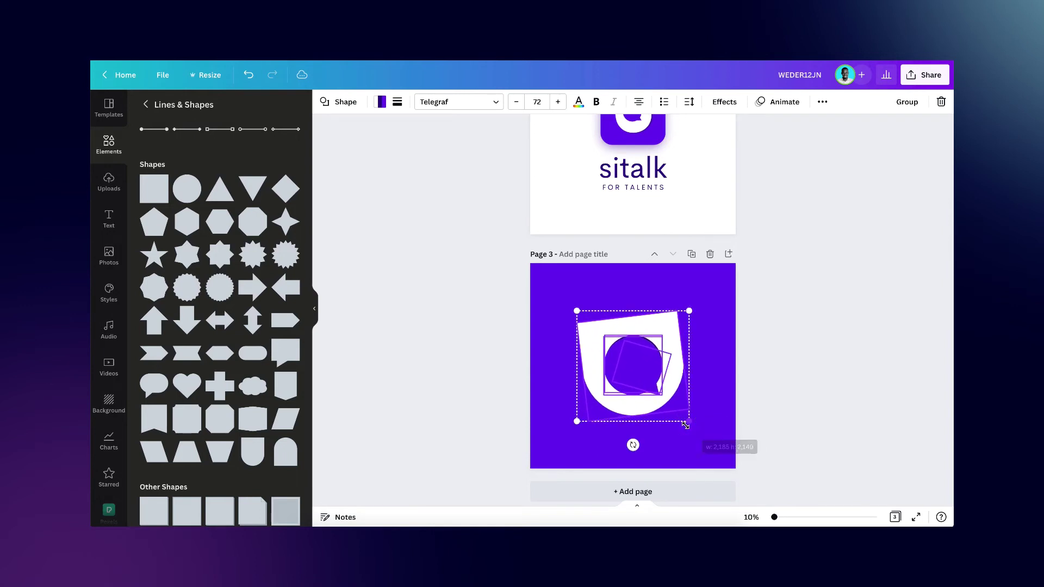
{"action": "left_click", "coordinate": [908, 102]}
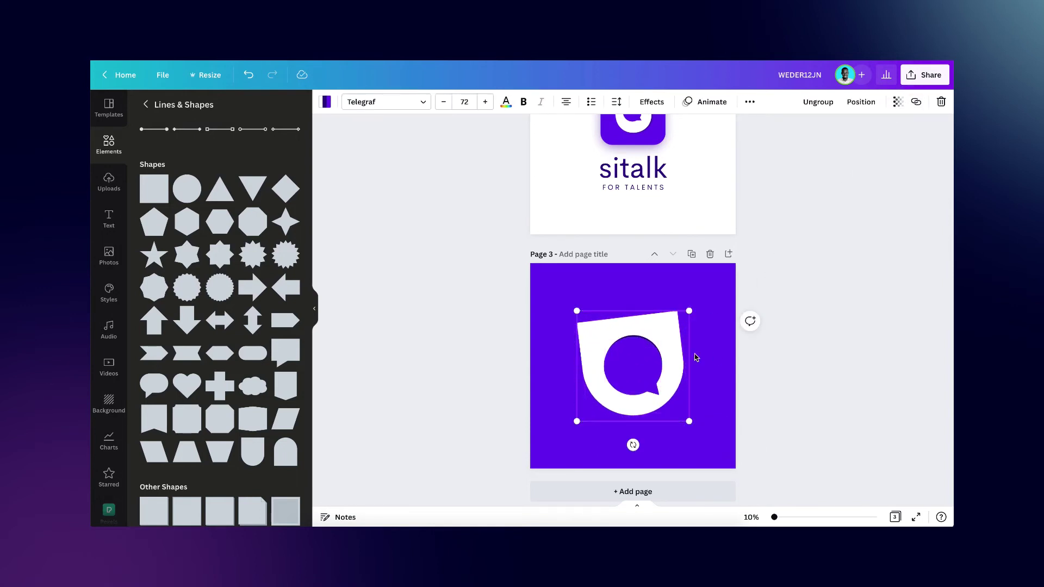
{"action": "scroll", "coordinate": [696, 358], "scroll_direction": "down", "scroll_amount": 1}
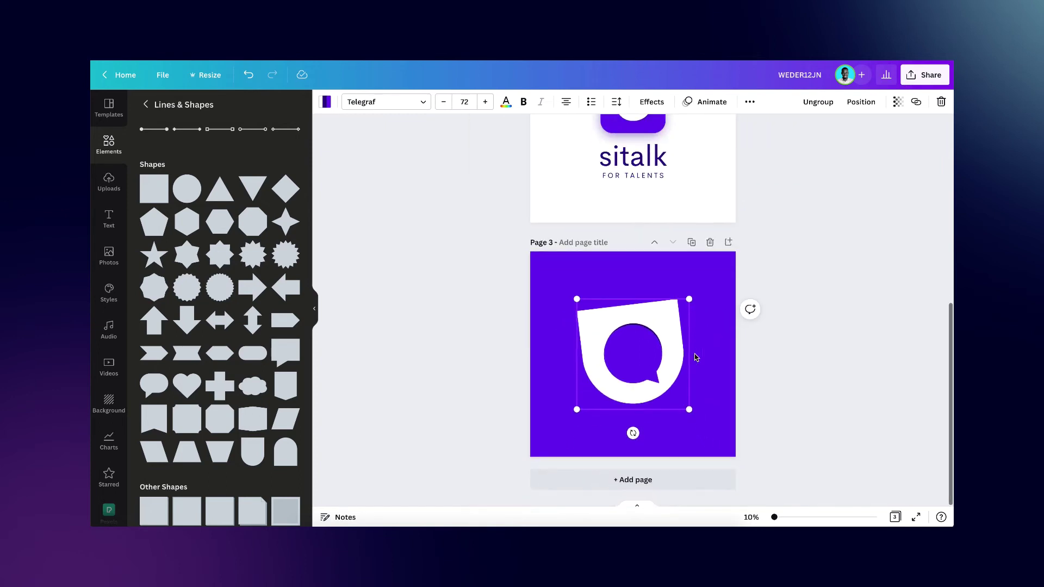
{"action": "left_click", "coordinate": [798, 351]}
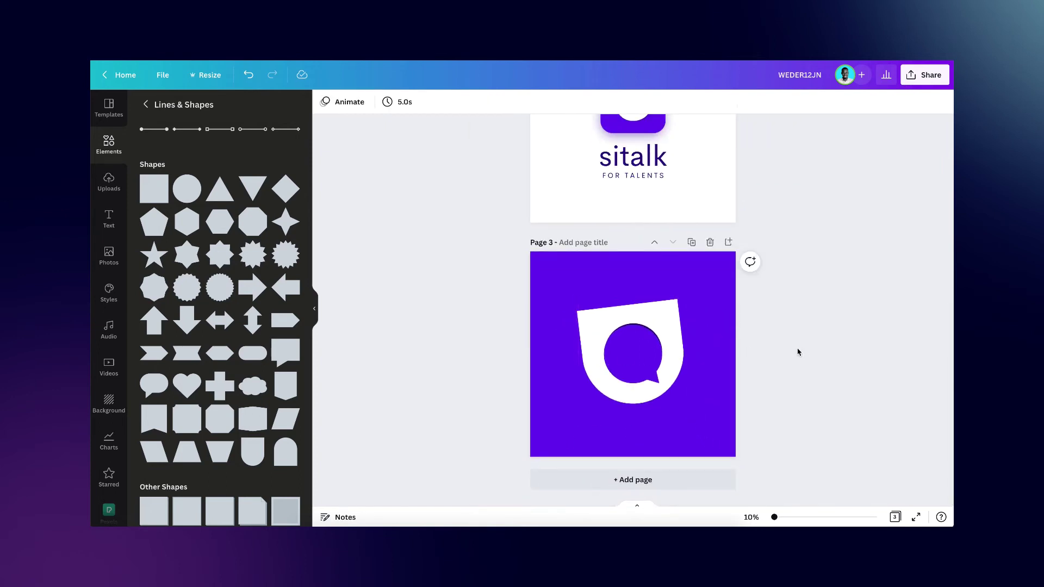
- Enlarge the grouped logo on page 3 until it nearly fills the page
{"action": "left_click", "coordinate": [613, 288]}
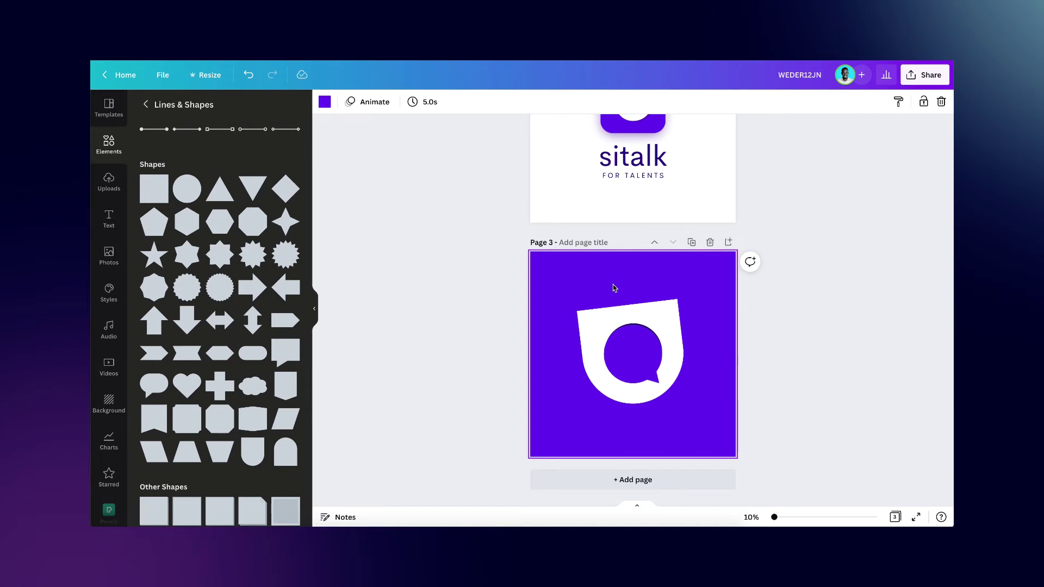
{"action": "left_click", "coordinate": [591, 326]}
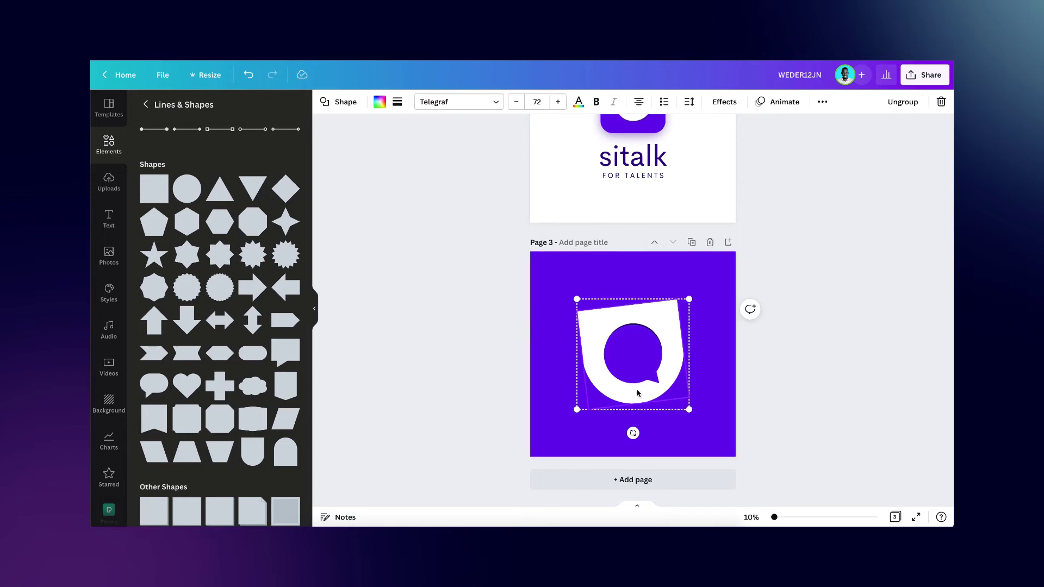
{"action": "left_click_drag", "start_coordinate": [688, 409], "coordinate": [733, 454]}
{"action": "left_click", "coordinate": [805, 374]}
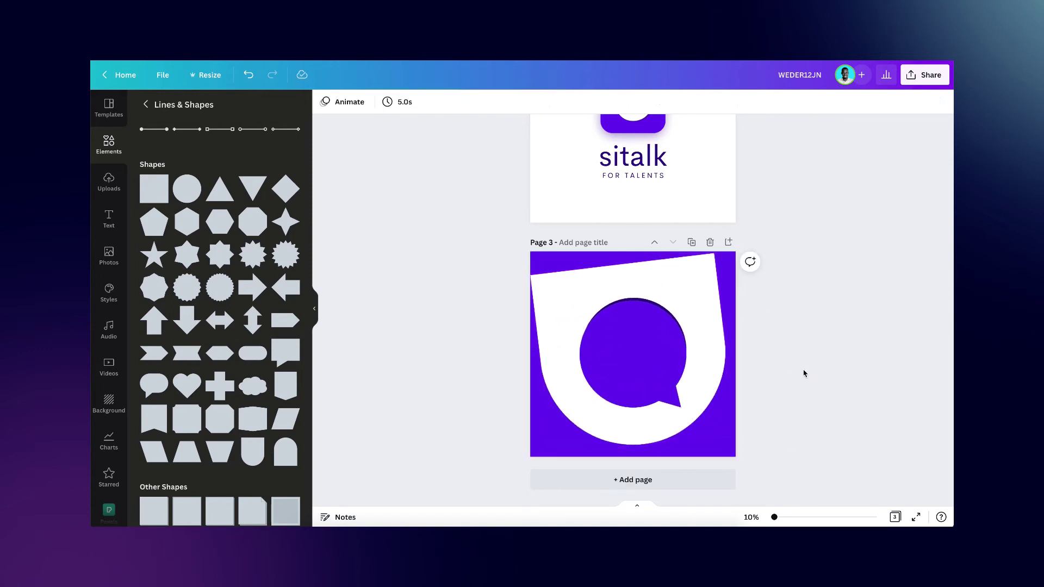
- Open the download settings for the design and set the file type to SVG
{"action": "left_click", "coordinate": [920, 80]}
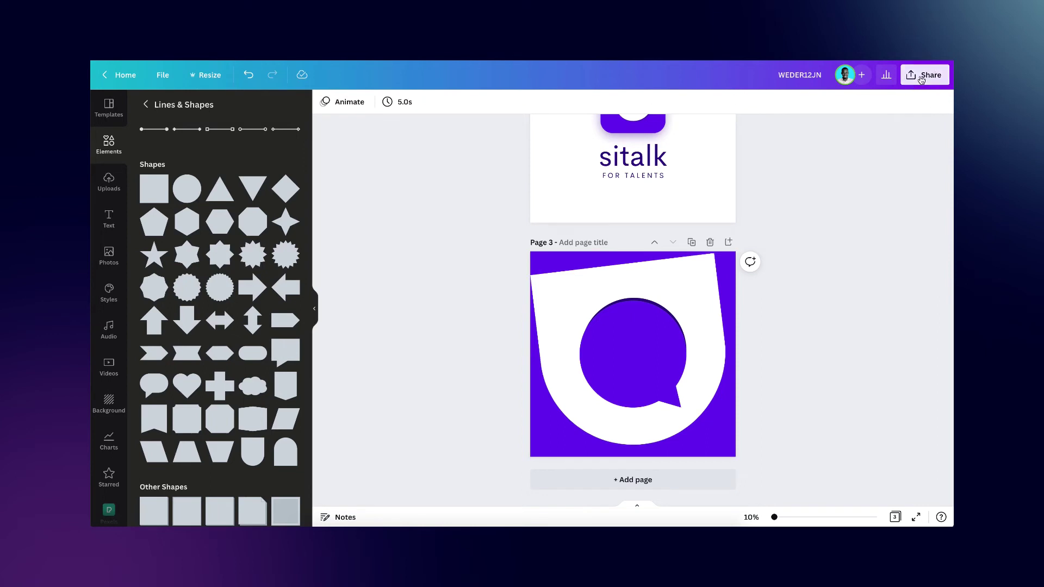
{"action": "left_click", "coordinate": [794, 325]}
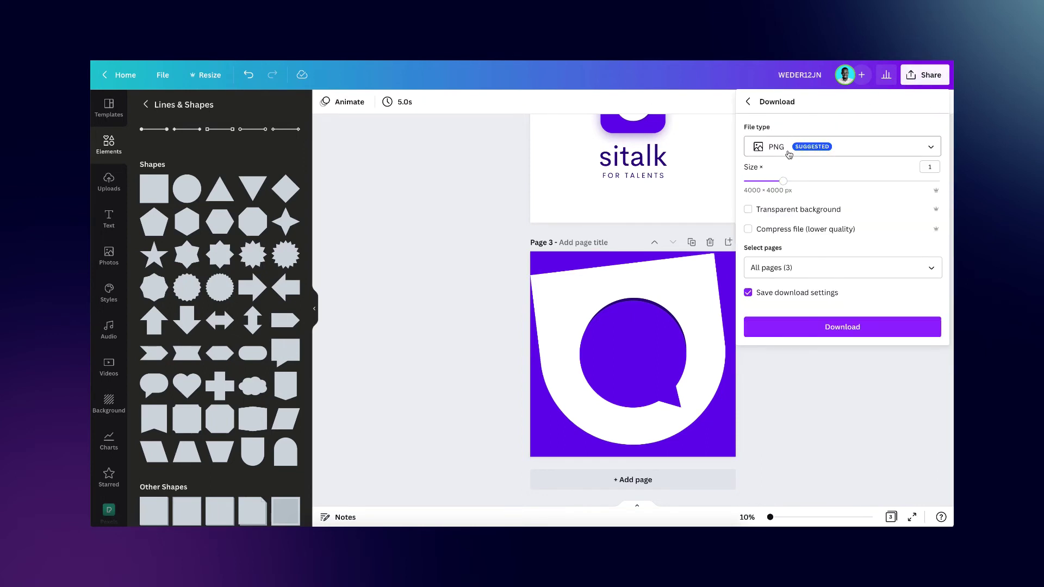
{"action": "left_click", "coordinate": [789, 154]}
{"action": "left_click", "coordinate": [775, 251]}
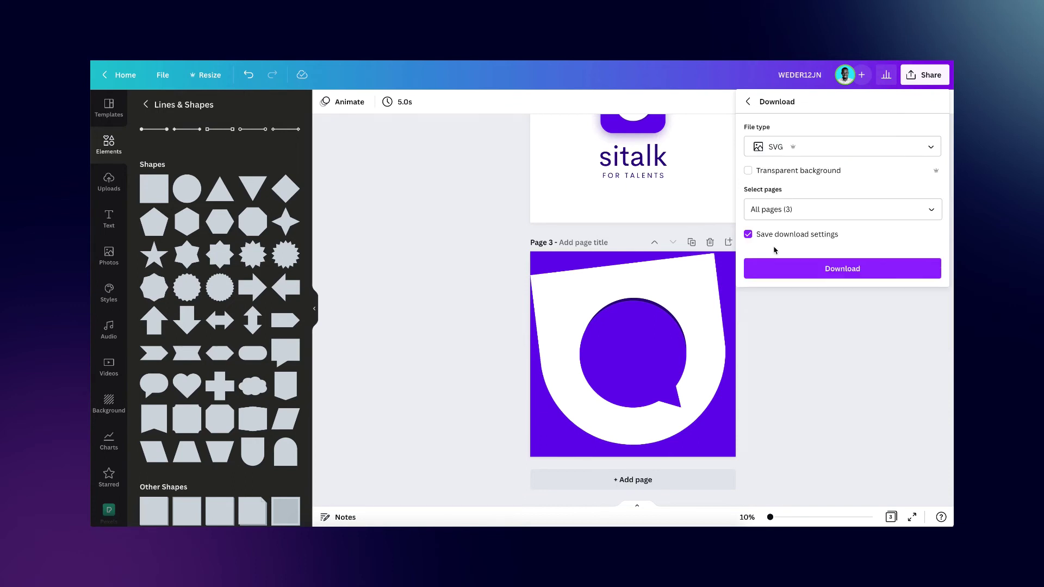
{"action": "left_click", "coordinate": [787, 153]}
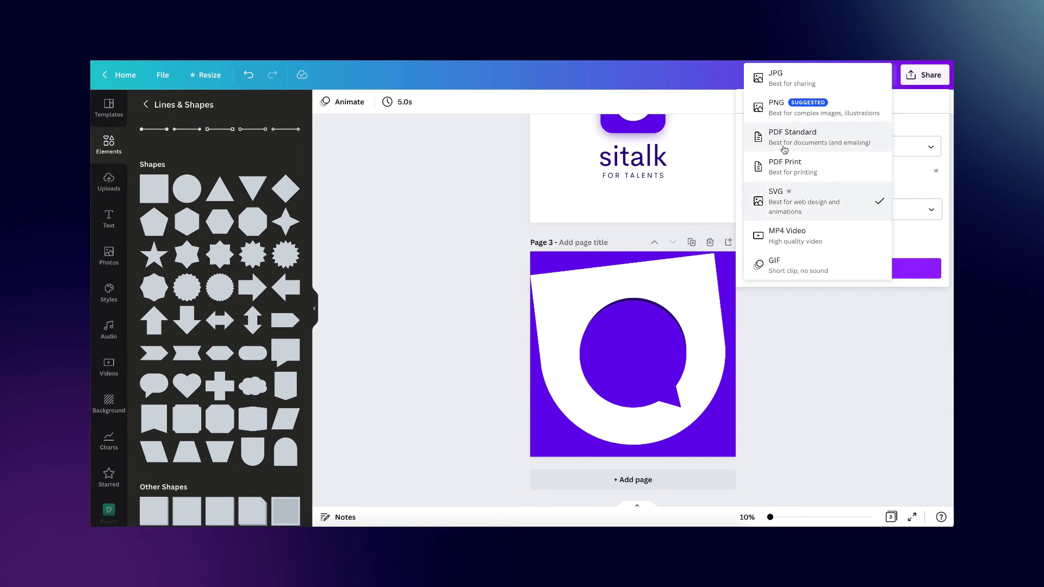
{"action": "left_click", "coordinate": [781, 200]}
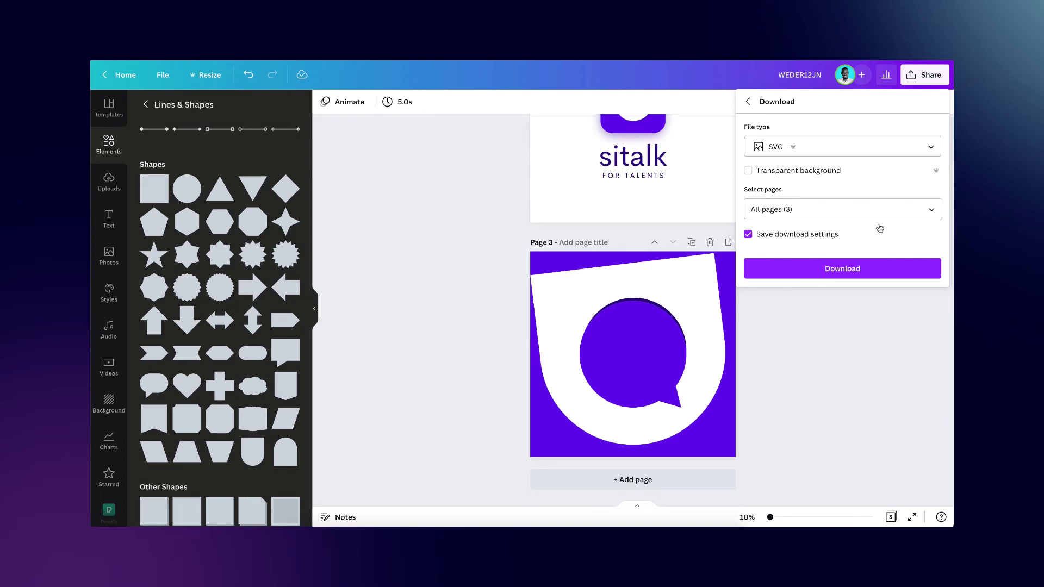
- Limit the download to page 3, enable a transparent background, and download the SVG file
{"action": "left_click", "coordinate": [930, 221]}
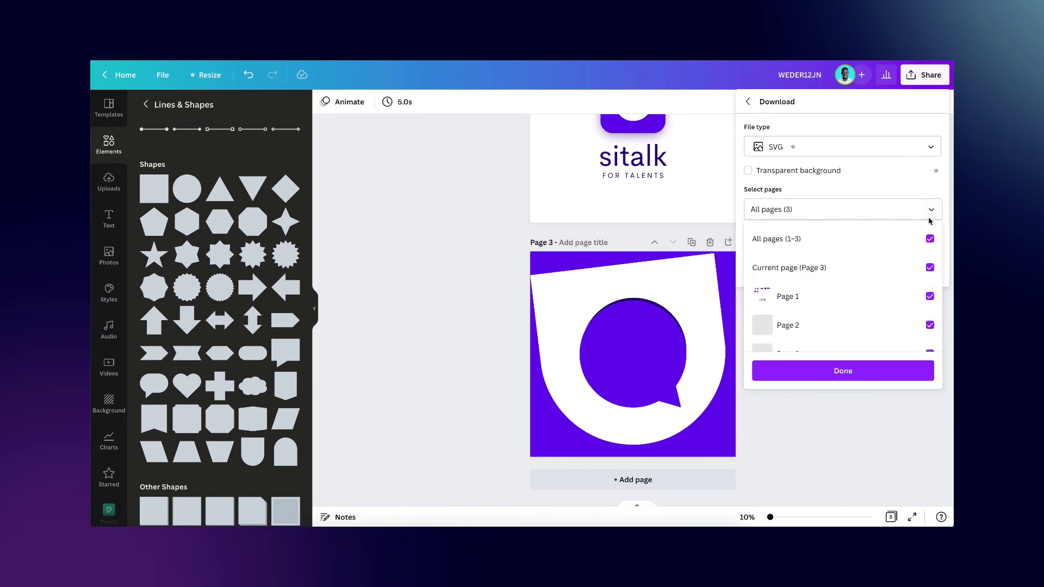
{"action": "left_click", "coordinate": [930, 239]}
{"action": "scroll", "coordinate": [892, 283], "scroll_direction": "down", "scroll_amount": 1}
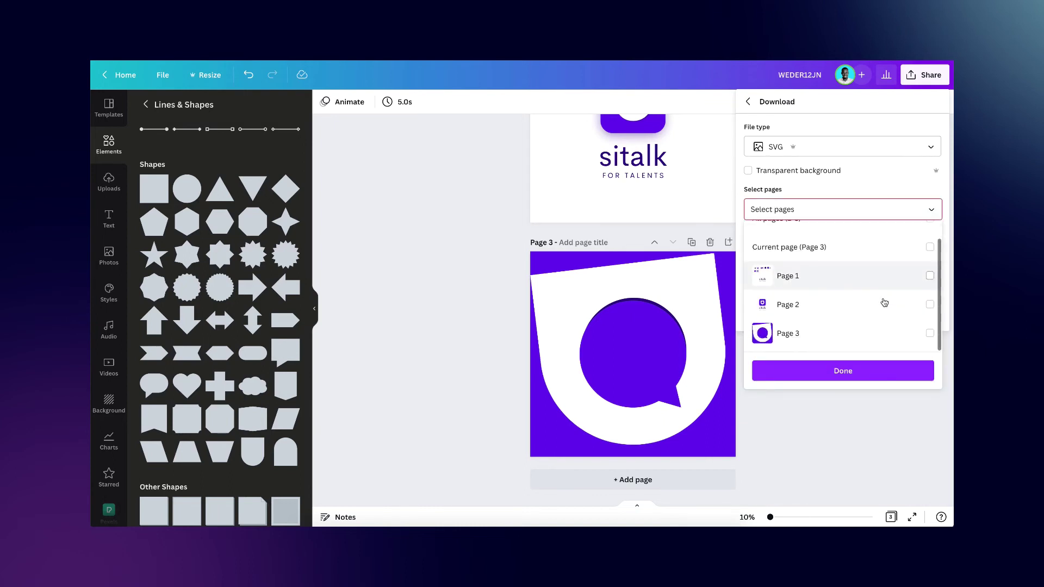
{"action": "left_click", "coordinate": [848, 335]}
{"action": "left_click", "coordinate": [830, 383]}
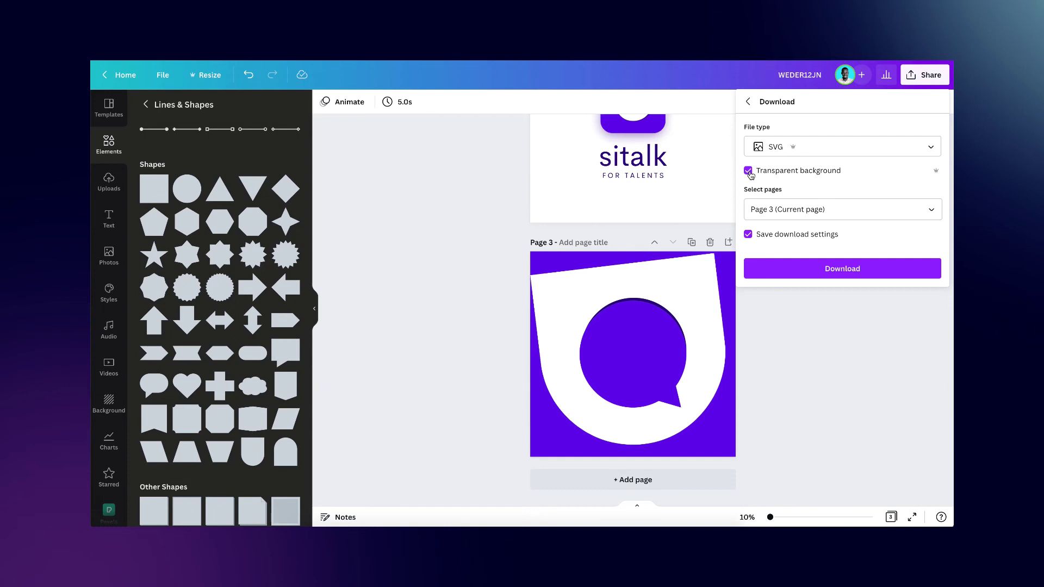
{"action": "left_click", "coordinate": [833, 269]}
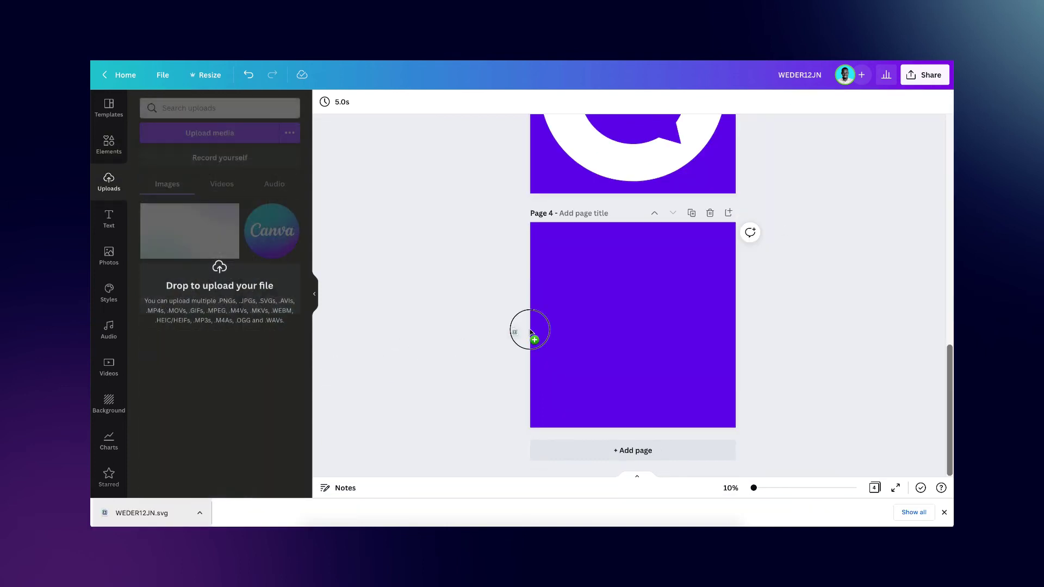
- Upload the downloaded WEDER12JN.svg, place it on page 4, and clear that page's purple background
{"action": "left_click_drag", "start_coordinate": [527, 333], "coordinate": [630, 288]}
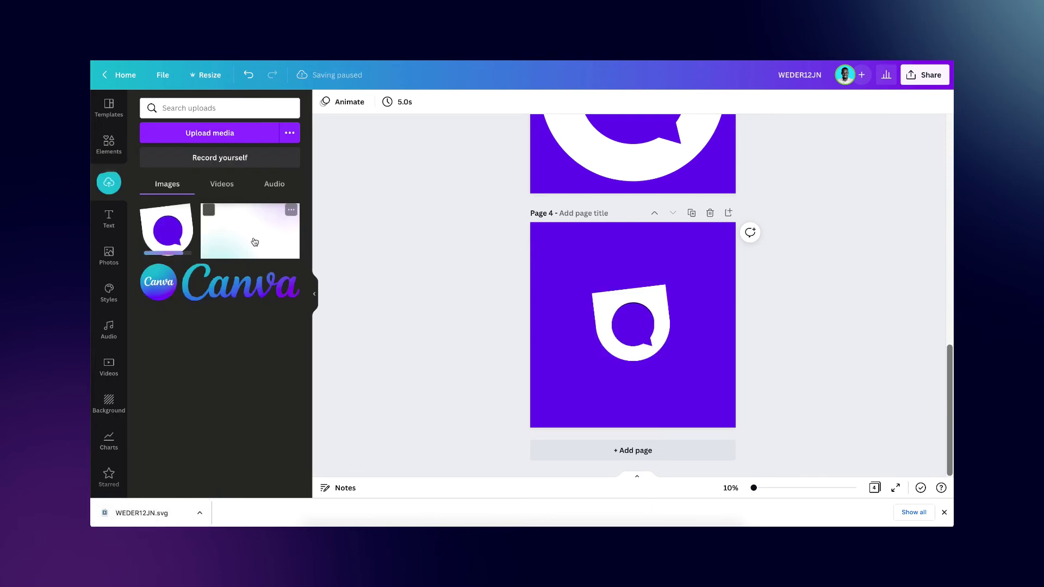
{"action": "left_click", "coordinate": [571, 245]}
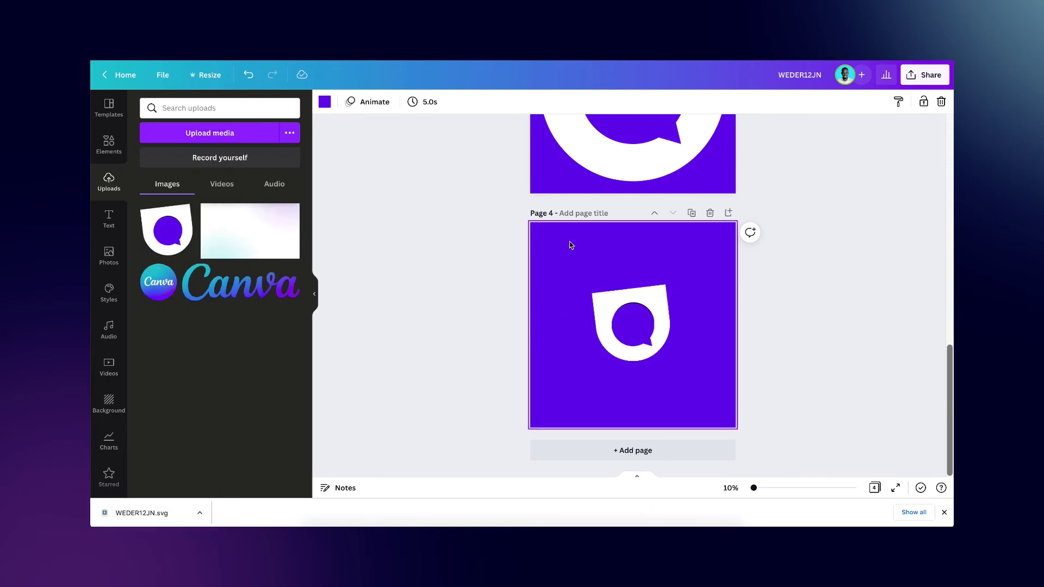
{"action": "key", "text": "Delete"}
- Recolor the white outer shape of the page 4 logo, trying purple and settling on light blue
{"action": "left_click", "coordinate": [638, 323]}
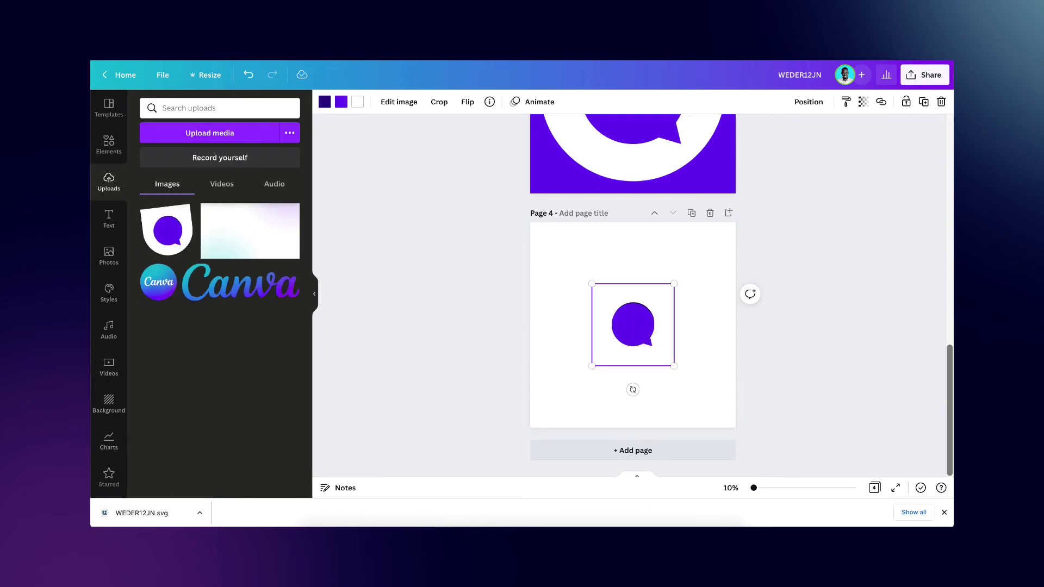
{"action": "left_click", "coordinate": [359, 103]}
{"action": "left_click", "coordinate": [288, 314]}
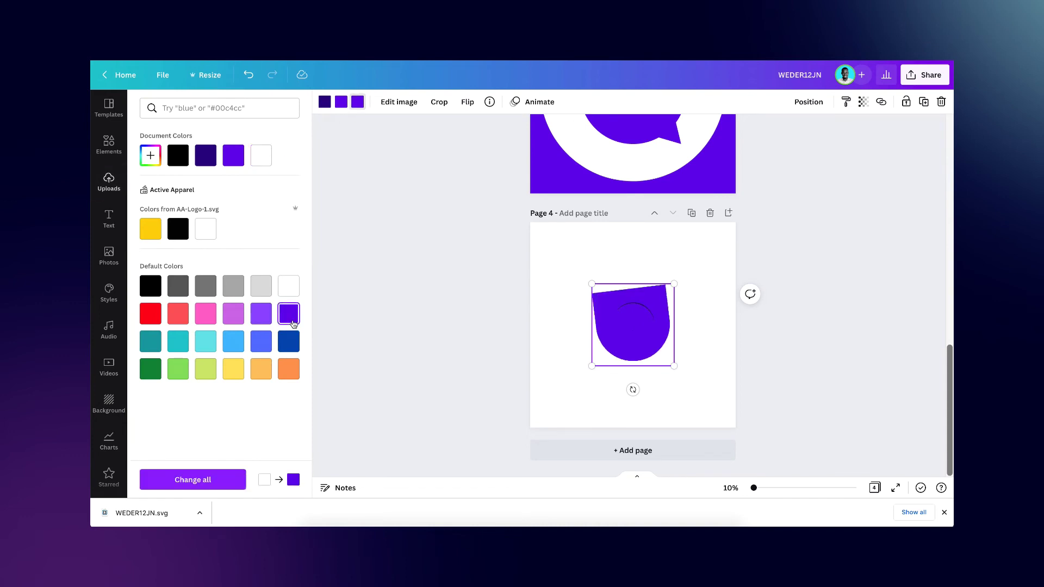
{"action": "left_click", "coordinate": [234, 341]}
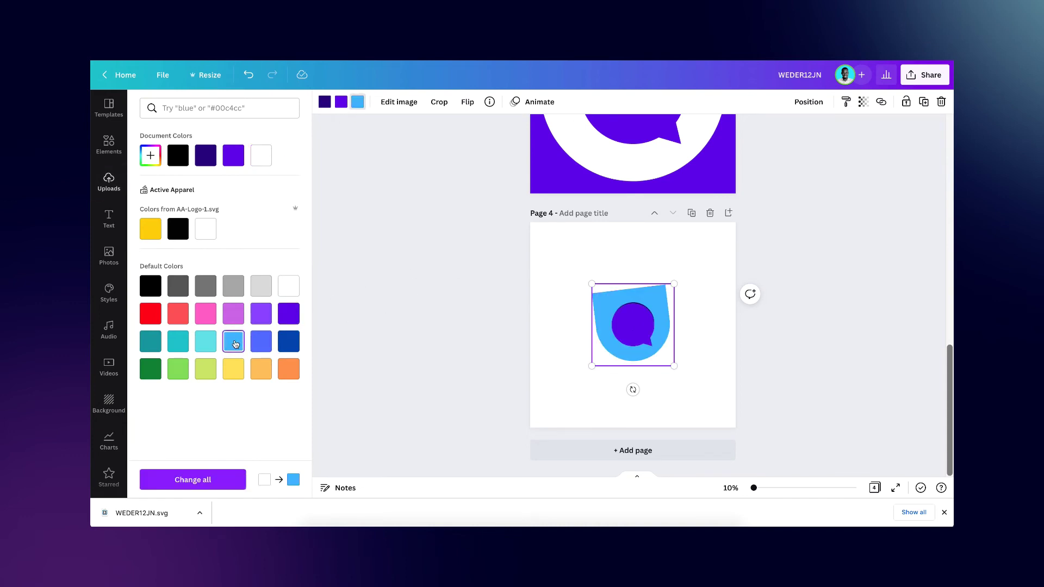
- Recolor the logo's shadow coral red and try pinkish purple, yellow, light orange and orange on the inner circle
{"action": "left_click", "coordinate": [325, 102]}
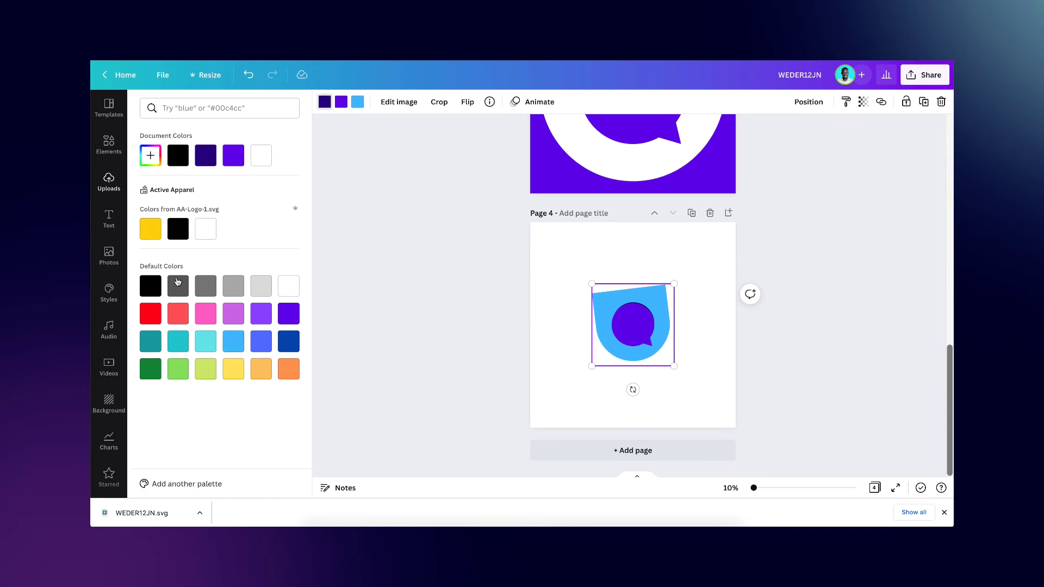
{"action": "left_click", "coordinate": [179, 314]}
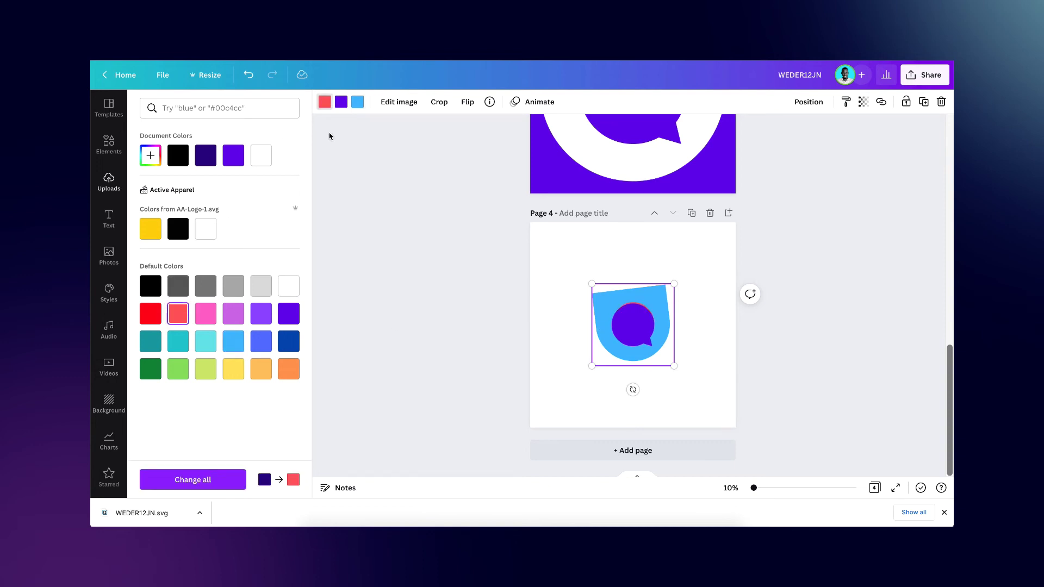
{"action": "left_click", "coordinate": [340, 105]}
{"action": "left_click", "coordinate": [233, 314]}
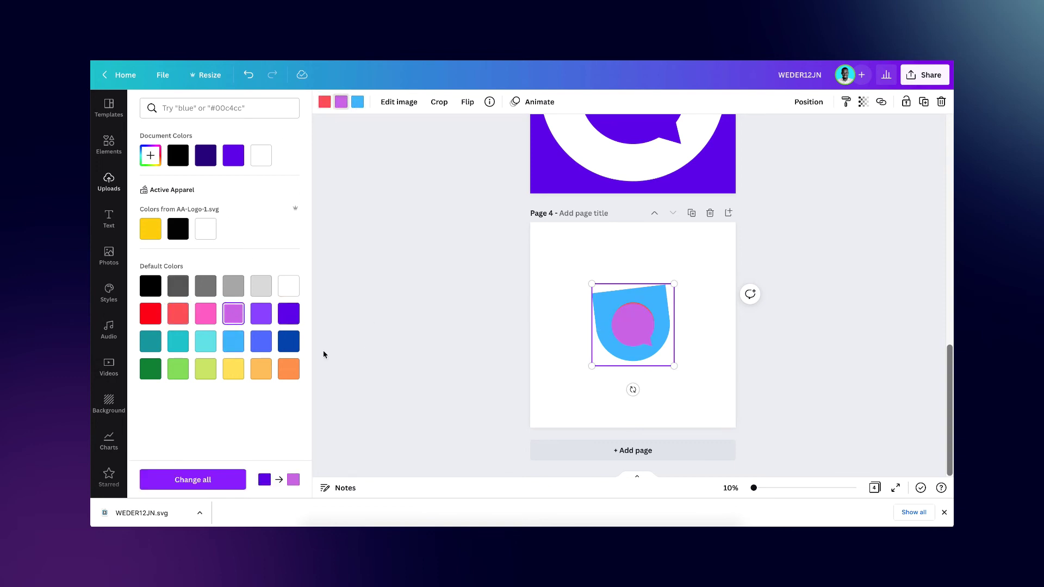
{"action": "left_click", "coordinate": [233, 370]}
{"action": "left_click", "coordinate": [262, 370]}
{"action": "left_click", "coordinate": [289, 369]}
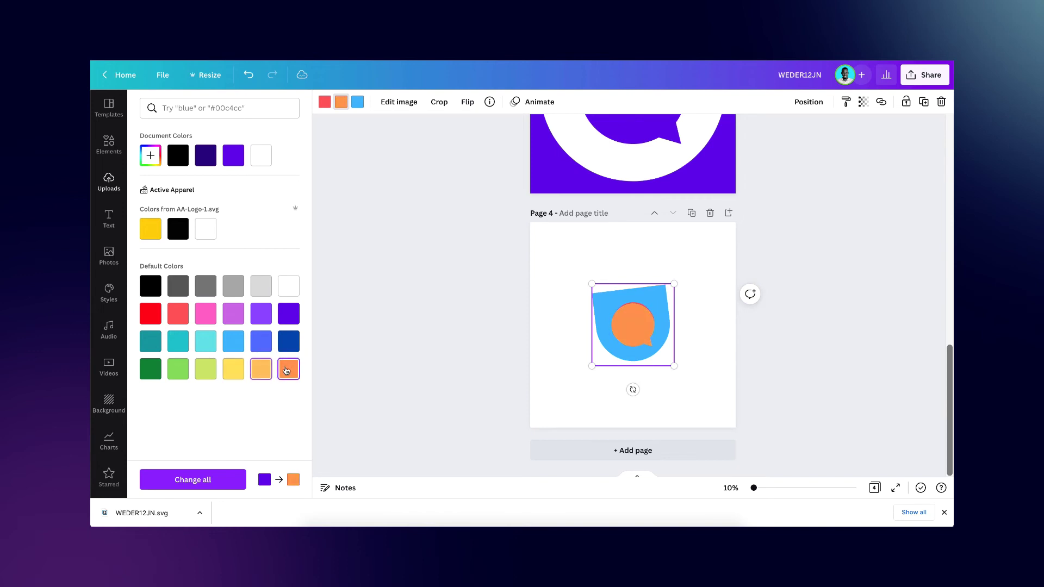
{"action": "left_click", "coordinate": [260, 373]}
- Undo all the logo recoloring and the background removal on page 4, and reselect the logo
{"action": "key", "text": "ctrl+z"}
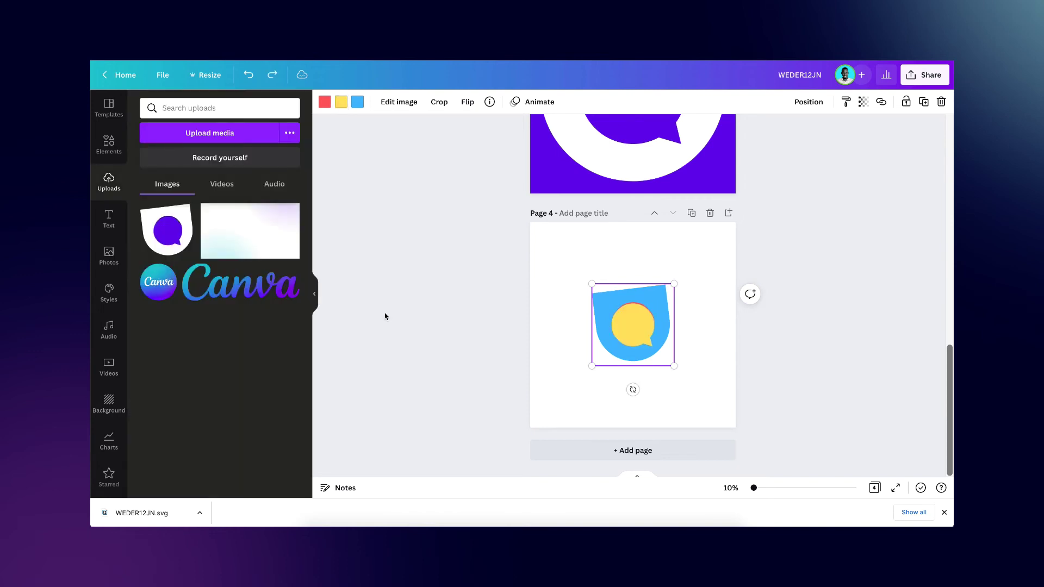
{"action": "key", "text": "ctrl+z"}
{"action": "key", "text": "ctrl+z"}
{"action": "key", "text": "ctrl+z"}
{"action": "key", "text": "ctrl+z"}
{"action": "key", "text": "ctrl+z"}
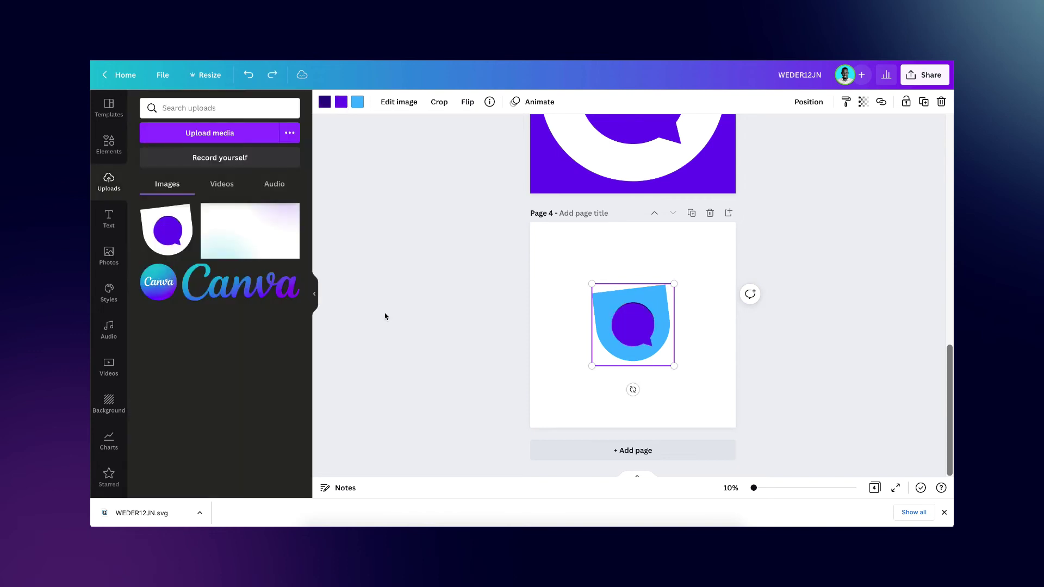
{"action": "key", "text": "ctrl+z"}
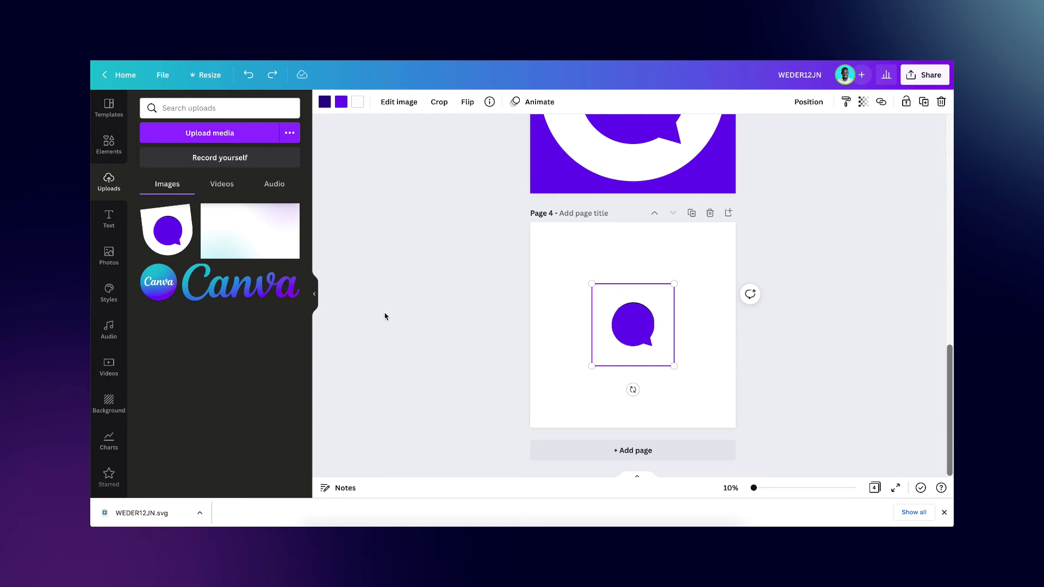
{"action": "key", "text": "ctrl+z"}
{"action": "left_click", "coordinate": [494, 305]}
{"action": "left_click", "coordinate": [669, 307]}
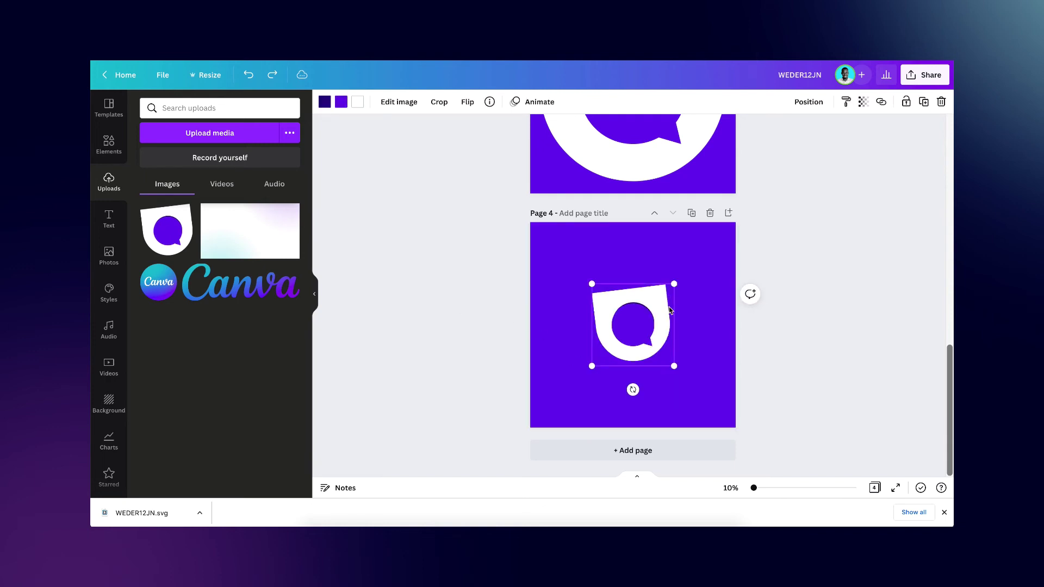
- Compare with the logo on page 2, and remove the purple background from page 4
{"action": "scroll", "coordinate": [648, 322], "scroll_direction": "up", "scroll_amount": 2}
{"action": "scroll", "coordinate": [647, 322], "scroll_direction": "up", "scroll_amount": 6}
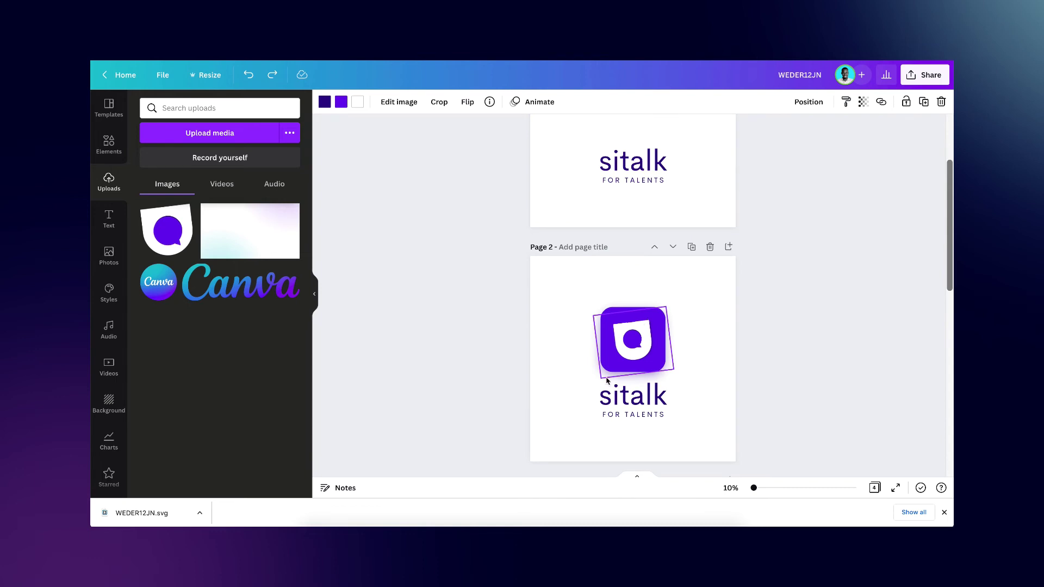
{"action": "scroll", "coordinate": [629, 356], "scroll_direction": "down", "scroll_amount": 8}
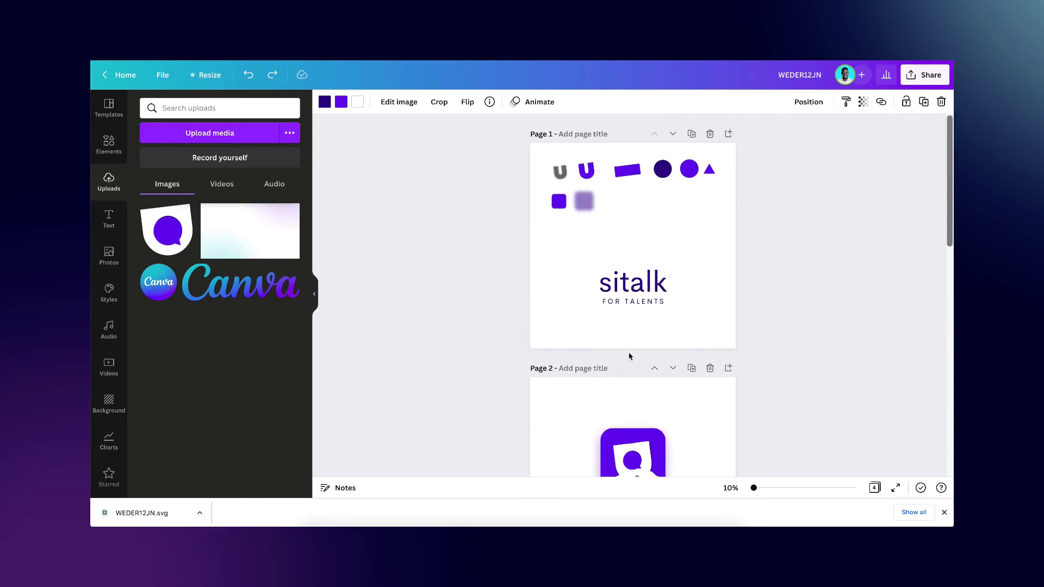
{"action": "key", "text": "Delete"}
- Search the frame elements for "rounded corner frame"
{"action": "left_click", "coordinate": [109, 144]}
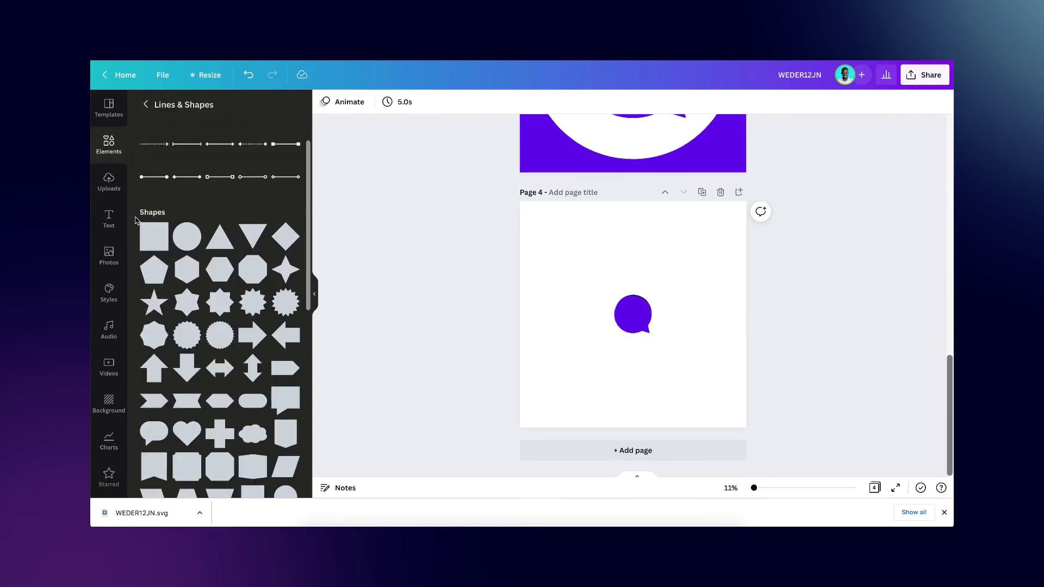
{"action": "scroll", "coordinate": [191, 432], "scroll_direction": "down", "scroll_amount": 10}
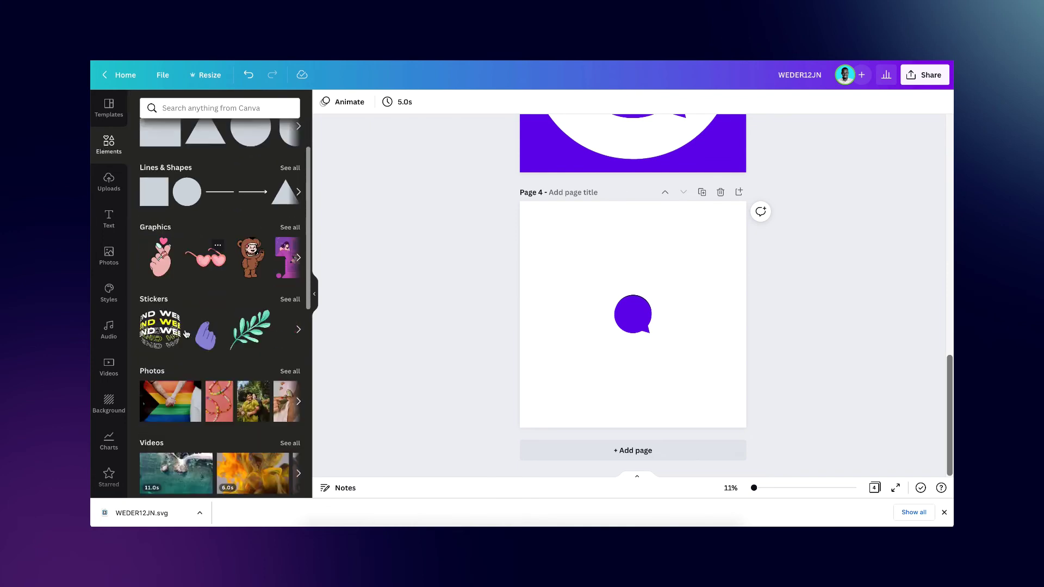
{"action": "left_click", "coordinate": [294, 362]}
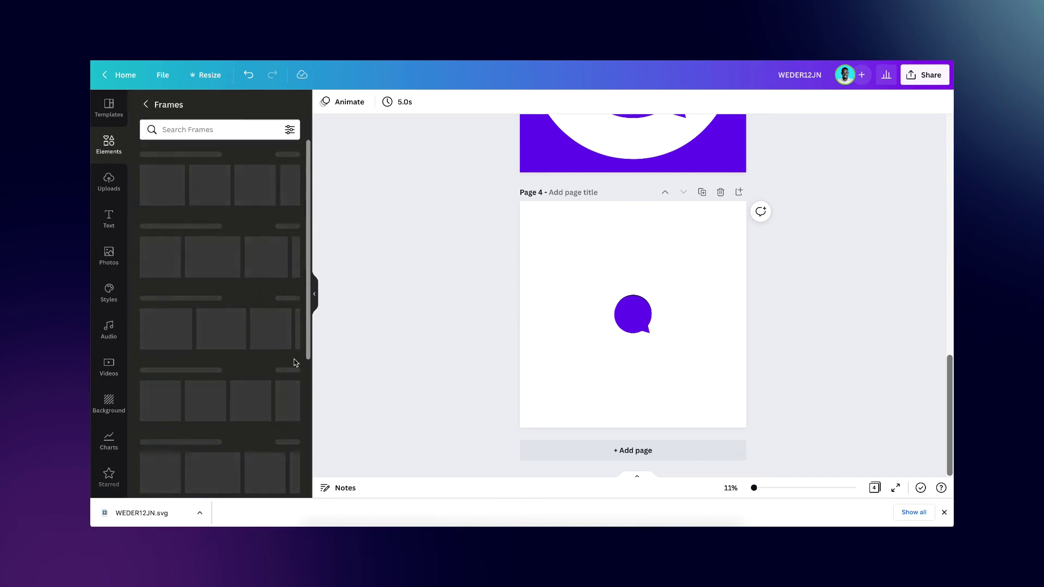
{"action": "left_click", "coordinate": [209, 129]}
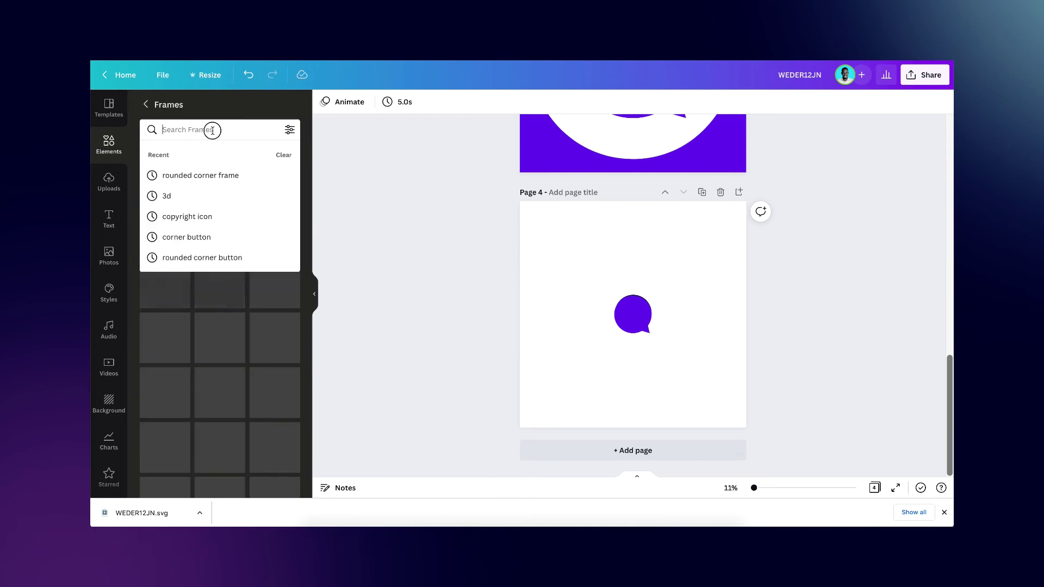
{"action": "left_click", "coordinate": [208, 180]}
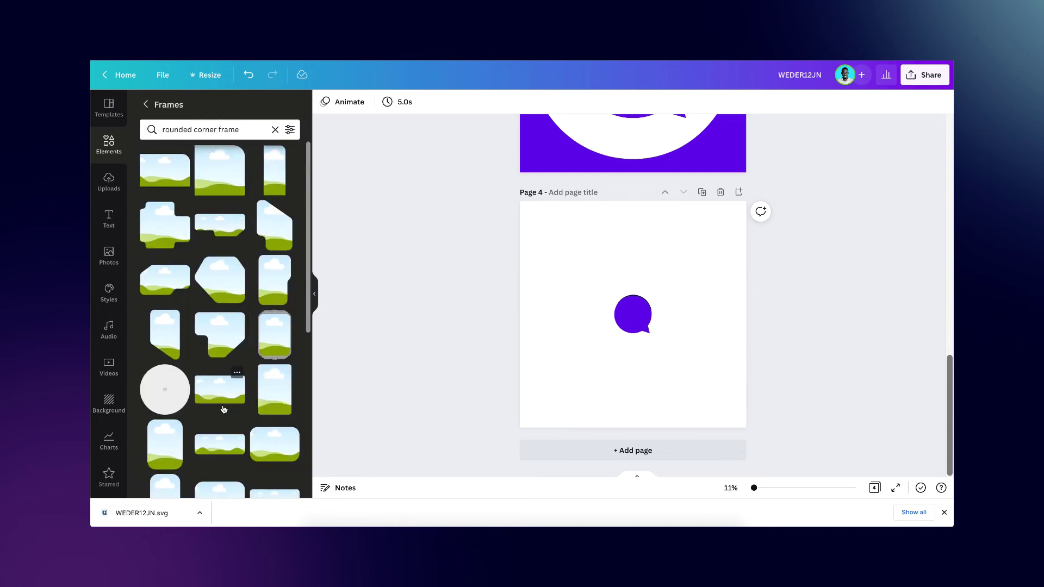
- Add a square frame with rounded corners to page 4 and color it the document's bright purple
{"action": "scroll", "coordinate": [218, 381], "scroll_direction": "down", "scroll_amount": 10}
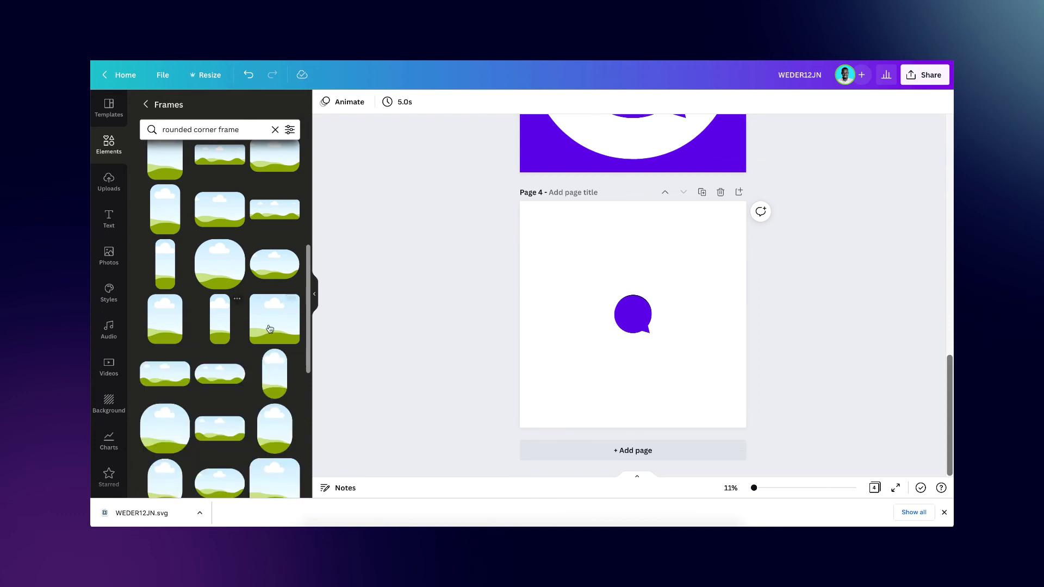
{"action": "scroll", "coordinate": [269, 305], "scroll_direction": "down", "scroll_amount": 5}
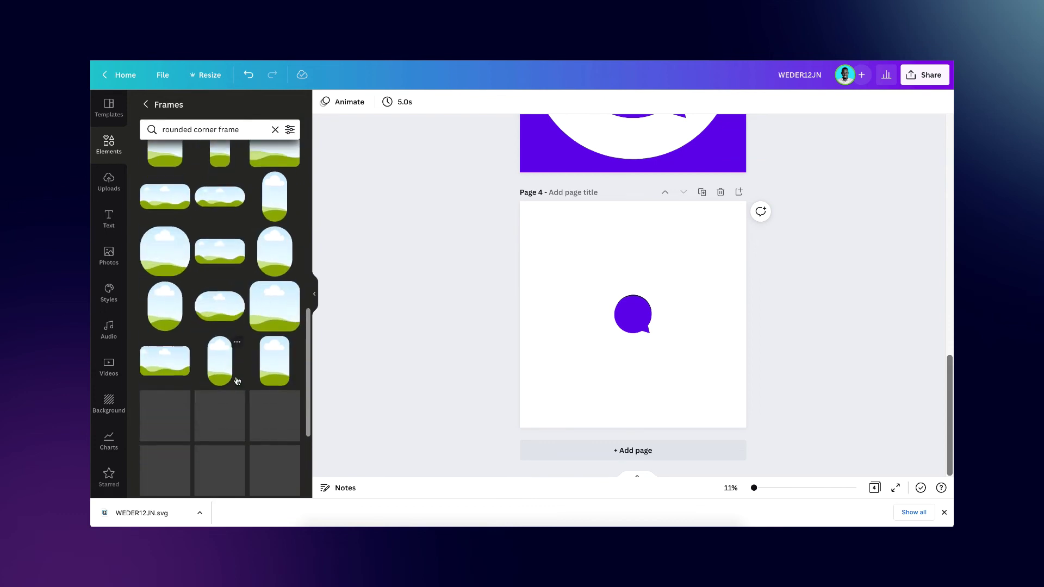
{"action": "left_click", "coordinate": [271, 291]}
{"action": "left_click", "coordinate": [324, 102]}
{"action": "left_click", "coordinate": [234, 156]}
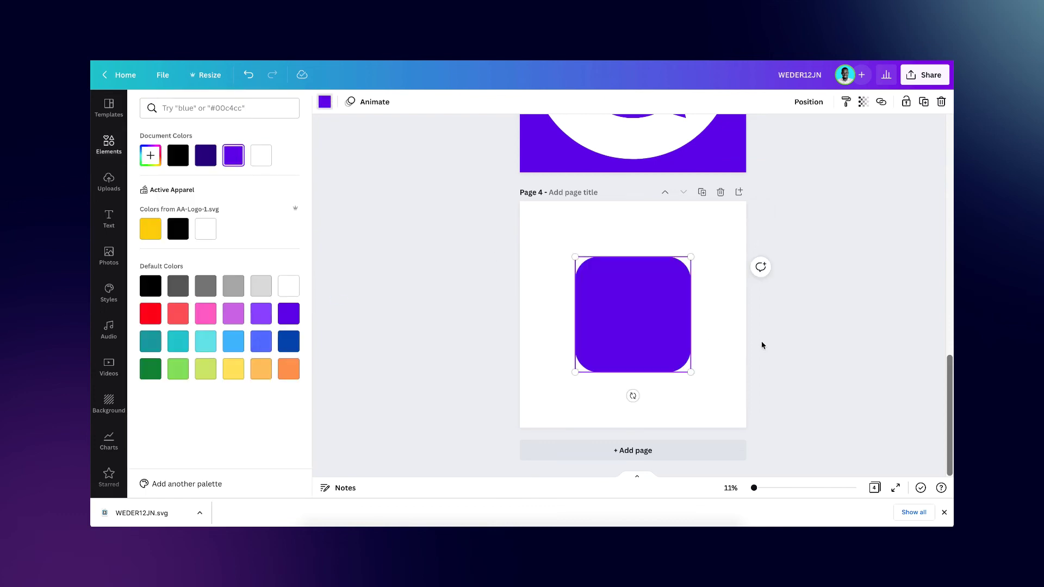
- Send the purple rounded square behind the page 4 logo and shrink it slightly around the logo
{"action": "left_click", "coordinate": [810, 104]}
{"action": "left_click", "coordinate": [769, 134]}
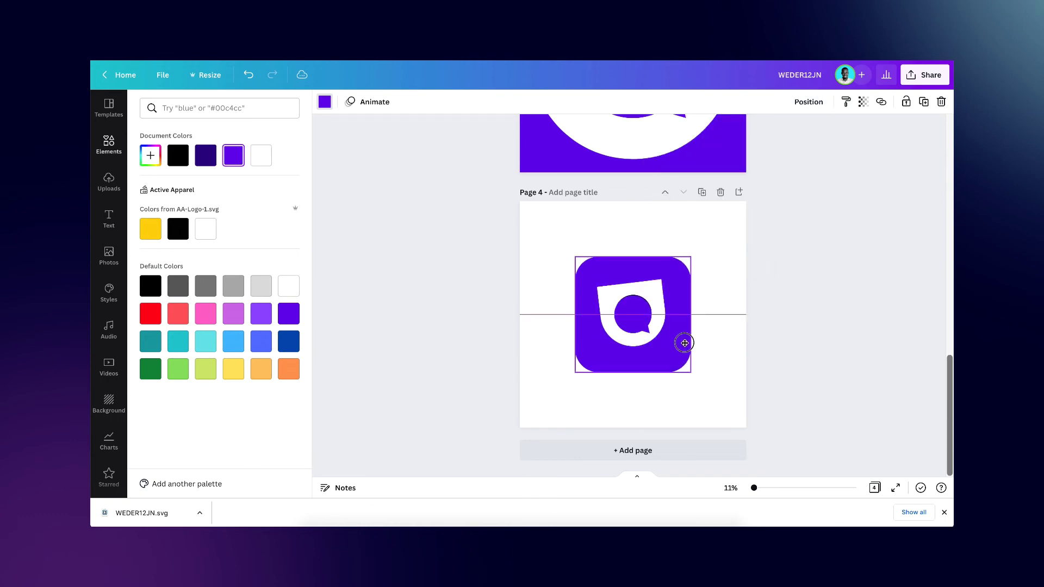
{"action": "left_click_drag", "start_coordinate": [660, 366], "coordinate": [686, 373]}
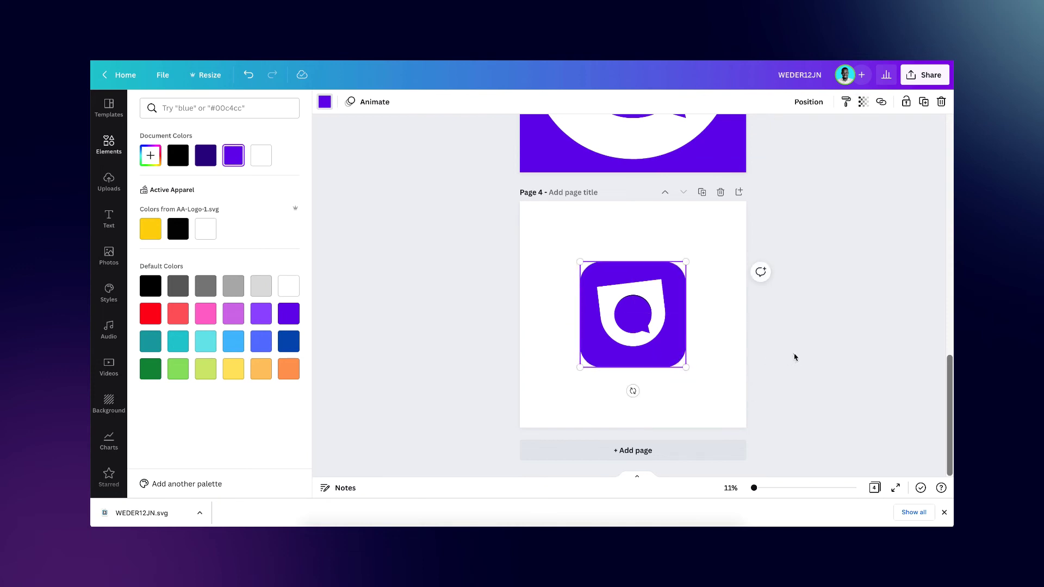
{"action": "left_click", "coordinate": [794, 354]}
{"action": "left_click", "coordinate": [629, 299]}
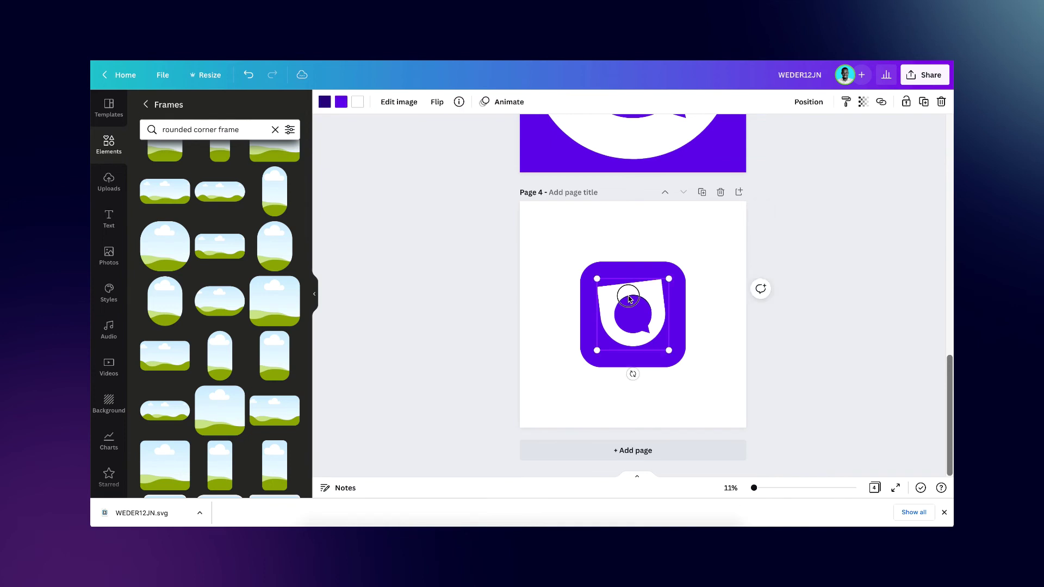
{"action": "left_click", "coordinate": [837, 331]}
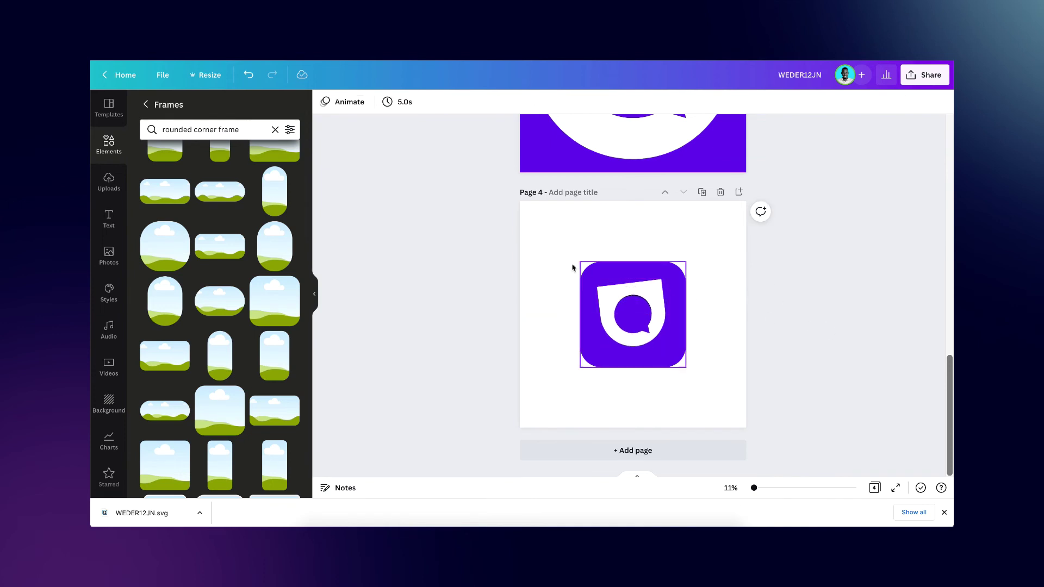
- Compare with the logo on page 2, and copy page 4's purple rounded square onto a new page 5
{"action": "scroll", "coordinate": [587, 271], "scroll_direction": "up", "scroll_amount": 7}
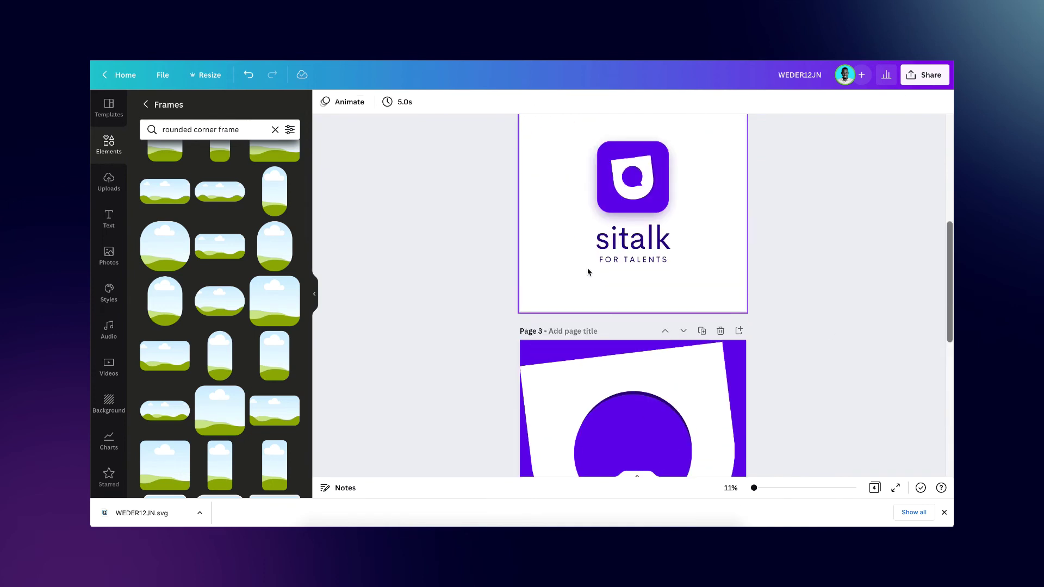
{"action": "scroll", "coordinate": [649, 221], "scroll_direction": "down", "scroll_amount": 7}
{"action": "left_click", "coordinate": [593, 273]}
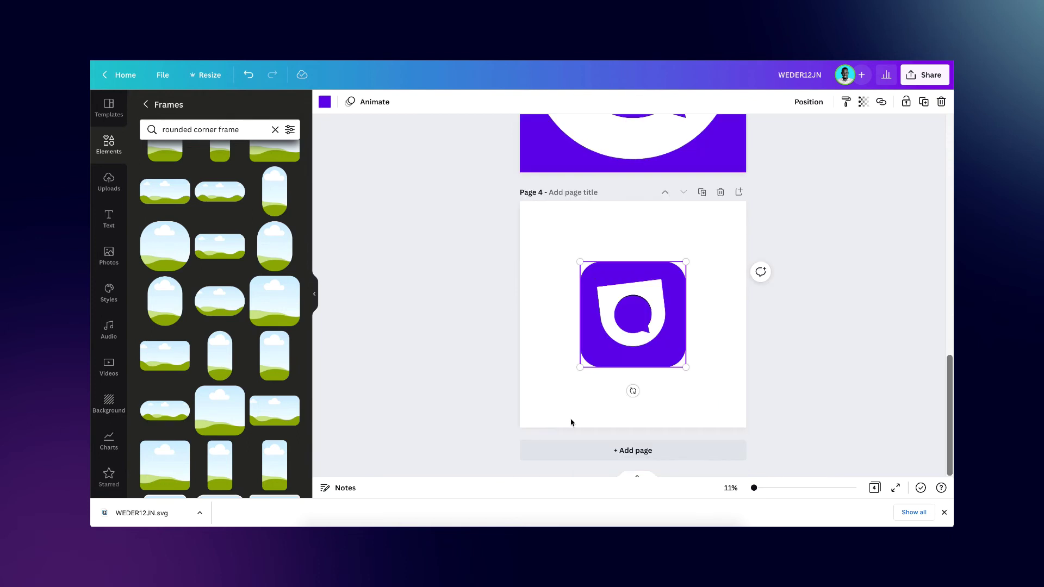
{"action": "left_click", "coordinate": [570, 453]}
{"action": "key", "text": "ctrl+v"}
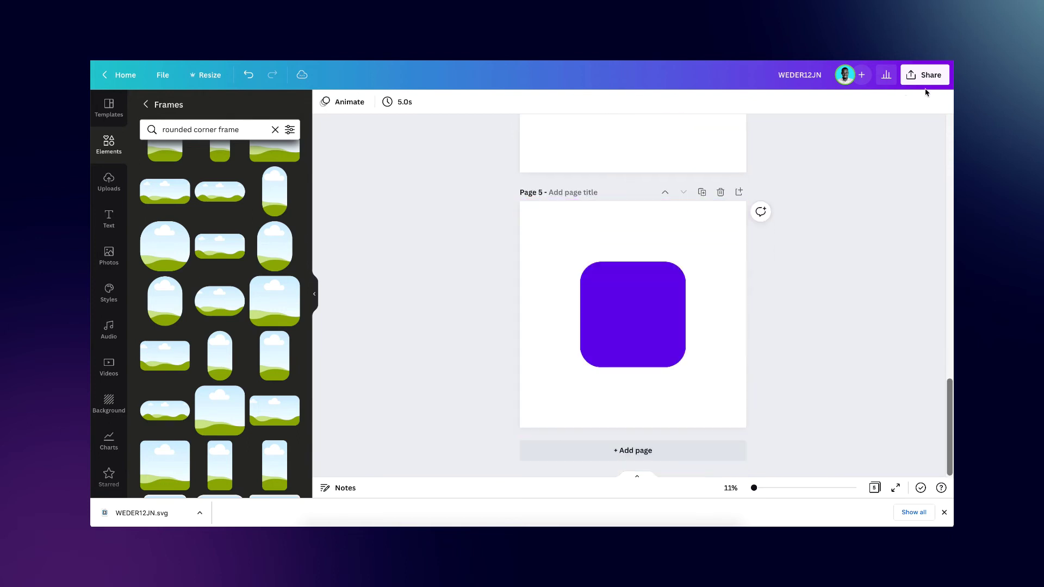
- Set the download file type to PNG and limit the download to page 5
{"action": "left_click", "coordinate": [931, 77]}
{"action": "left_click", "coordinate": [788, 324]}
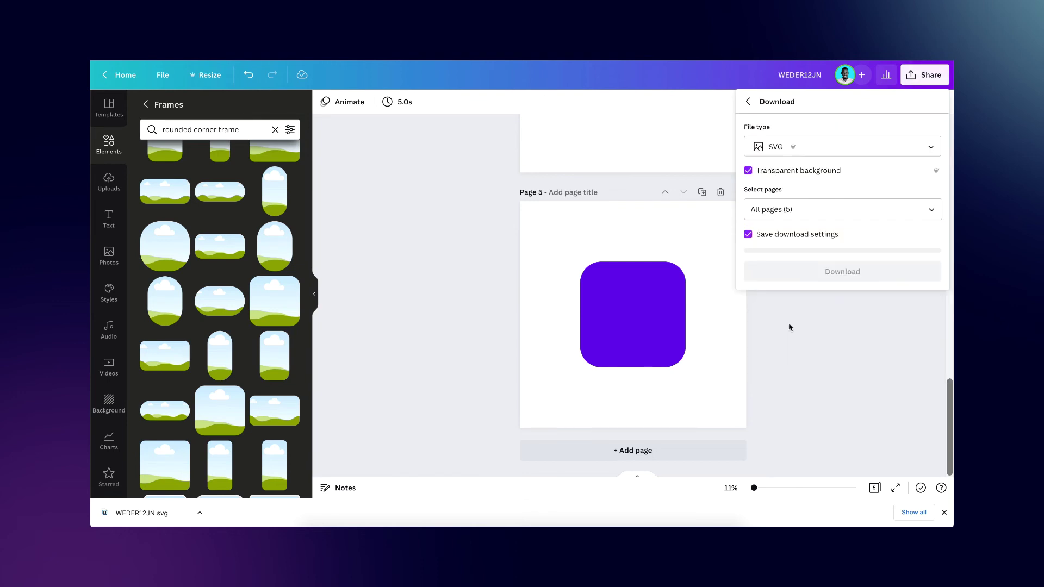
{"action": "left_click", "coordinate": [795, 146]}
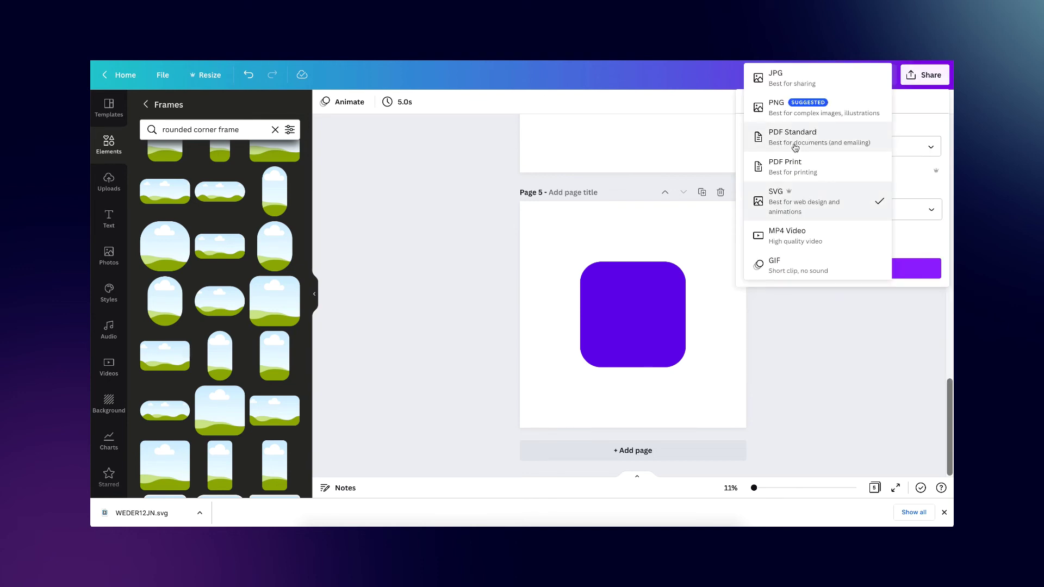
{"action": "left_click", "coordinate": [795, 109]}
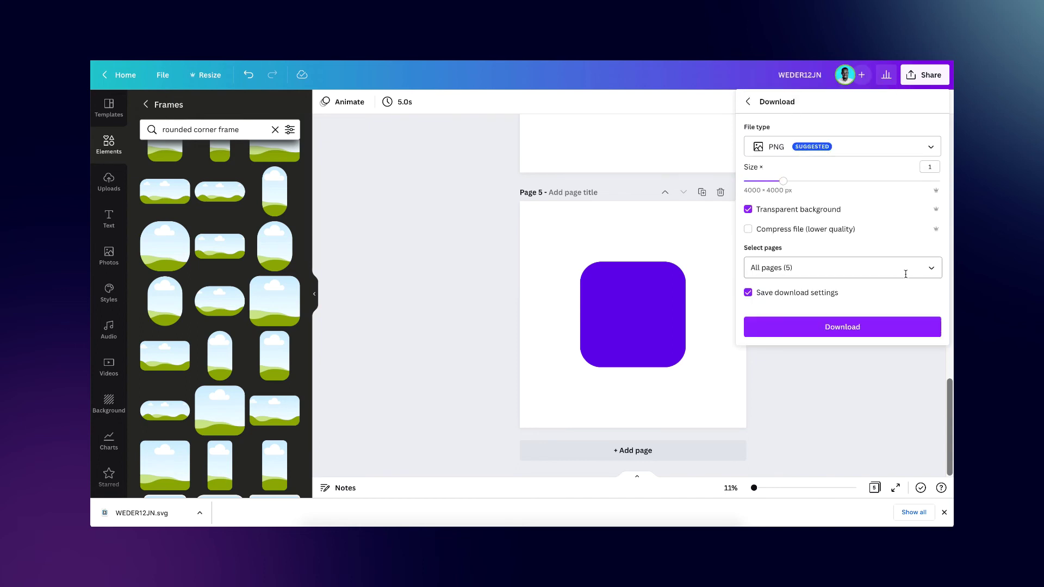
{"action": "left_click", "coordinate": [931, 268]}
{"action": "scroll", "coordinate": [813, 375], "scroll_direction": "down", "scroll_amount": 2}
{"action": "left_click", "coordinate": [808, 393]}
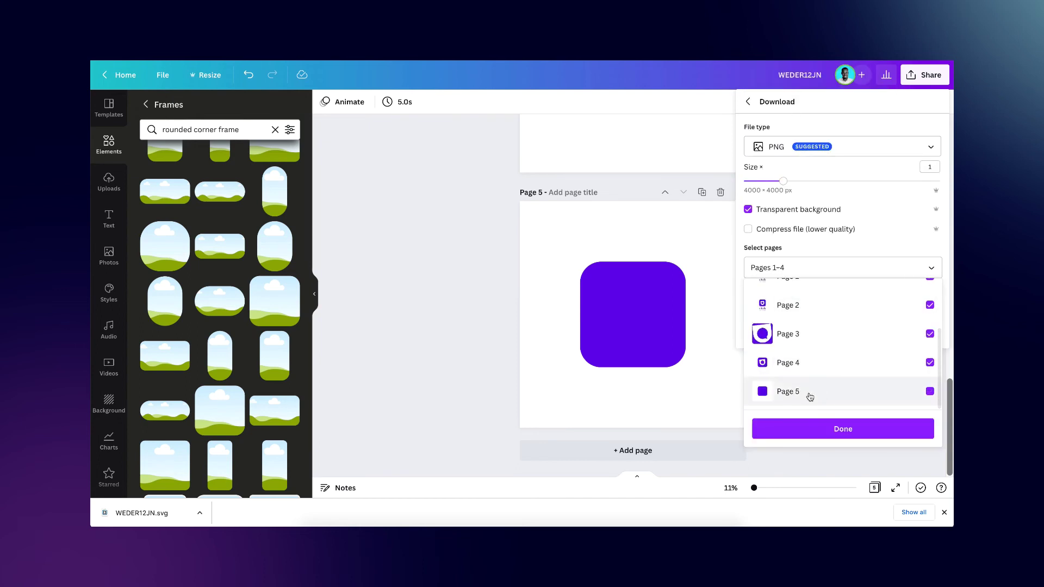
{"action": "scroll", "coordinate": [900, 302], "scroll_direction": "up", "scroll_amount": 3}
{"action": "left_click", "coordinate": [929, 326]}
{"action": "left_click", "coordinate": [843, 429]}
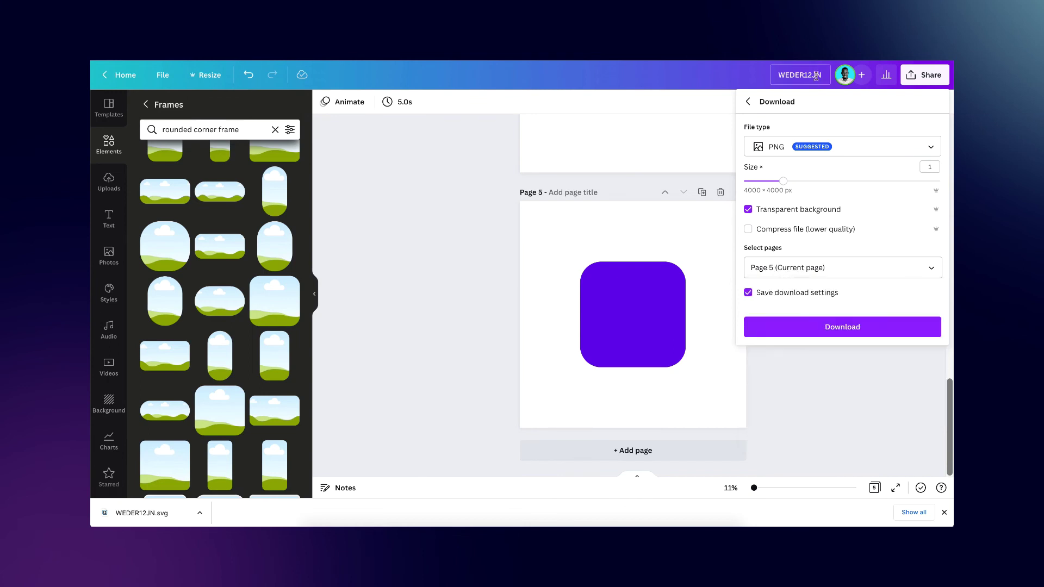
- Rename the design as WEDER12JNSHD
{"action": "left_click", "coordinate": [843, 326]}
{"action": "left_click", "coordinate": [797, 74]}
{"action": "type", "text": "S"}
{"action": "type", "text": "D"}
{"action": "key", "text": "Left"}
{"action": "type", "text": "H"}
{"action": "key", "text": "Return"}
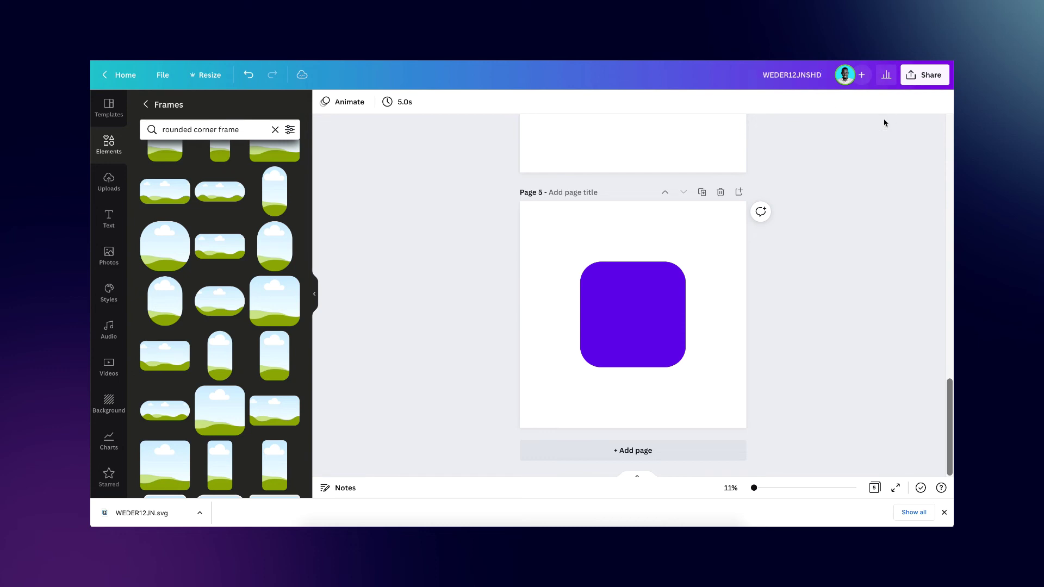
- Download page 5 as a transparent PNG and upload the downloaded file into the design
{"action": "left_click", "coordinate": [930, 76]}
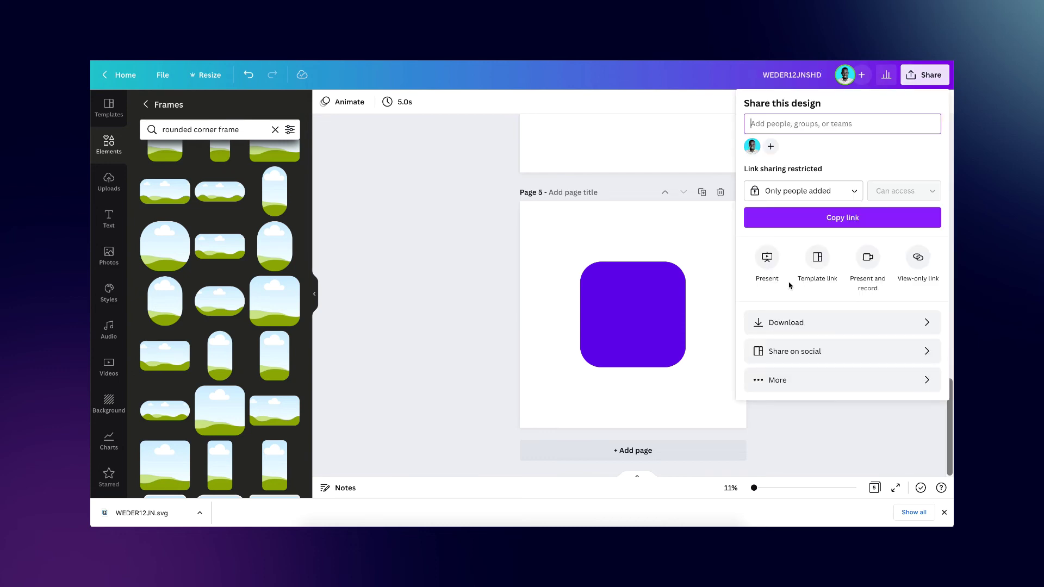
{"action": "left_click", "coordinate": [783, 325]}
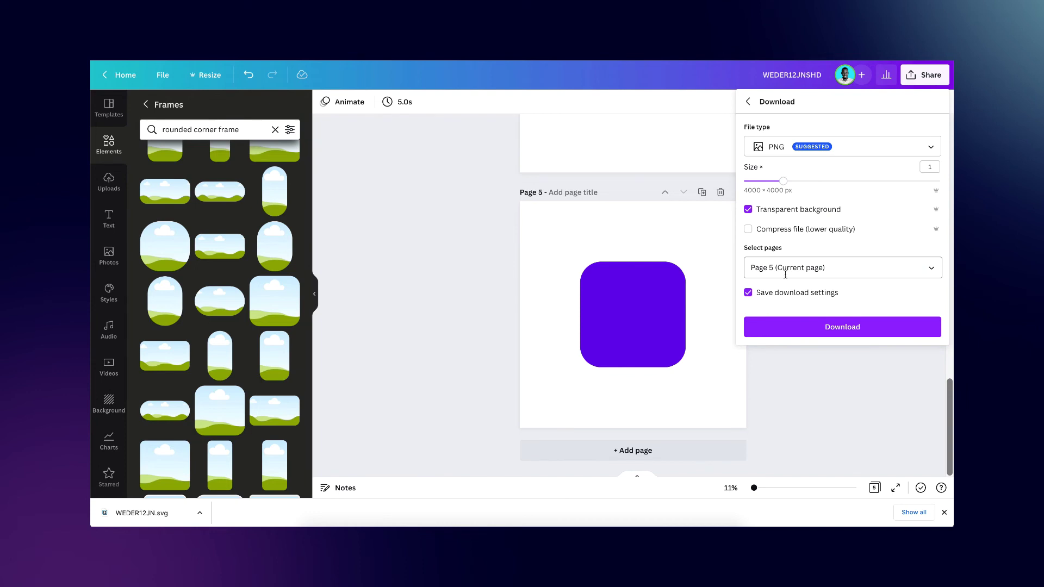
{"action": "left_click", "coordinate": [821, 330]}
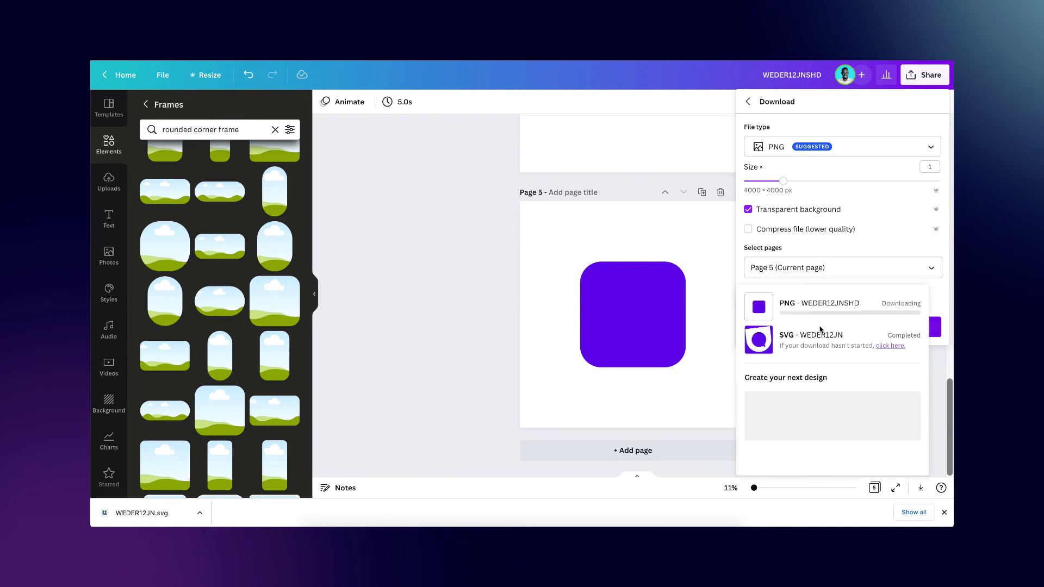
{"action": "left_click_drag", "start_coordinate": [147, 513], "coordinate": [545, 273]}
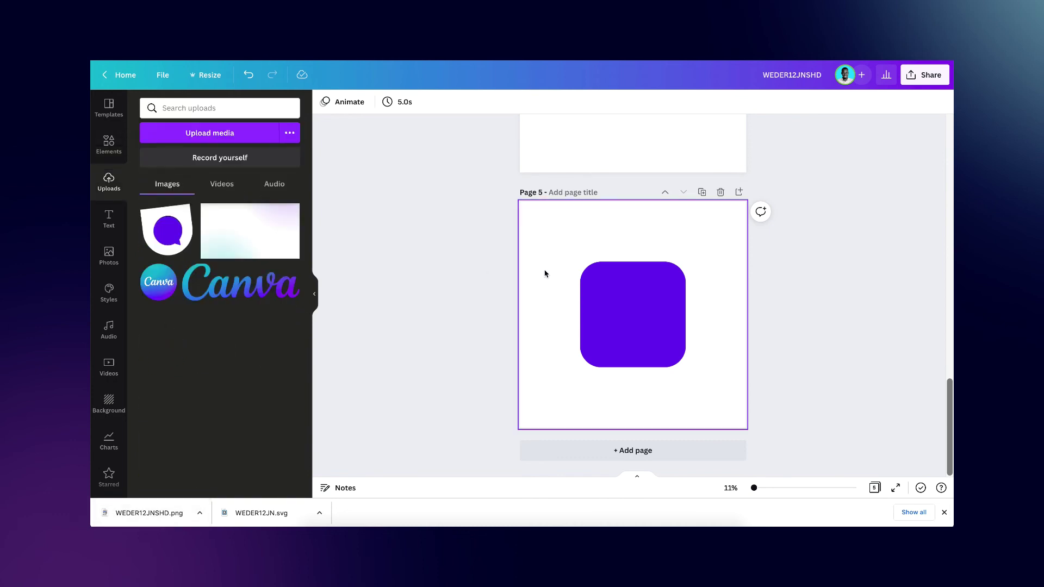
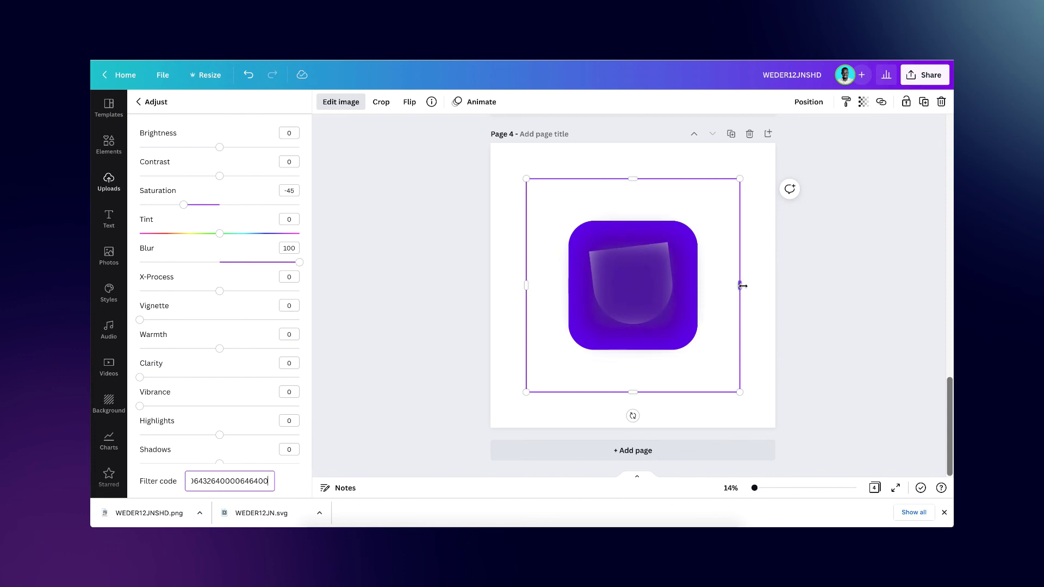
- Enlarge the blurred rounded-square image on page 4 beyond the logo and send it behind everything as a shadow
{"action": "left_click_drag", "start_coordinate": [741, 285], "coordinate": [721, 285]}
{"action": "left_click_drag", "start_coordinate": [722, 392], "coordinate": [747, 423]}
{"action": "left_click", "coordinate": [808, 102]}
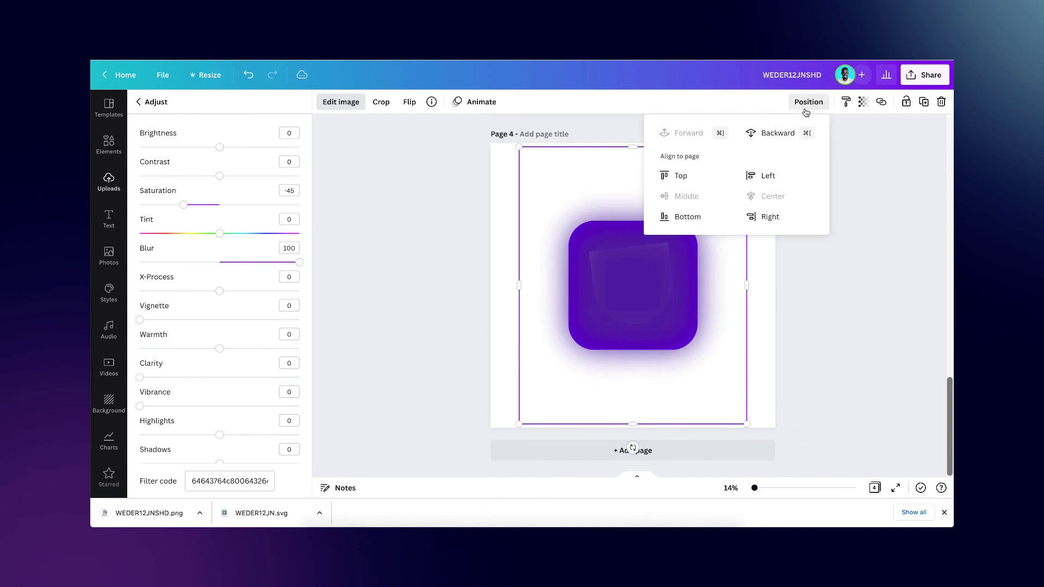
{"action": "left_click", "coordinate": [783, 141]}
{"action": "left_click", "coordinate": [808, 102]}
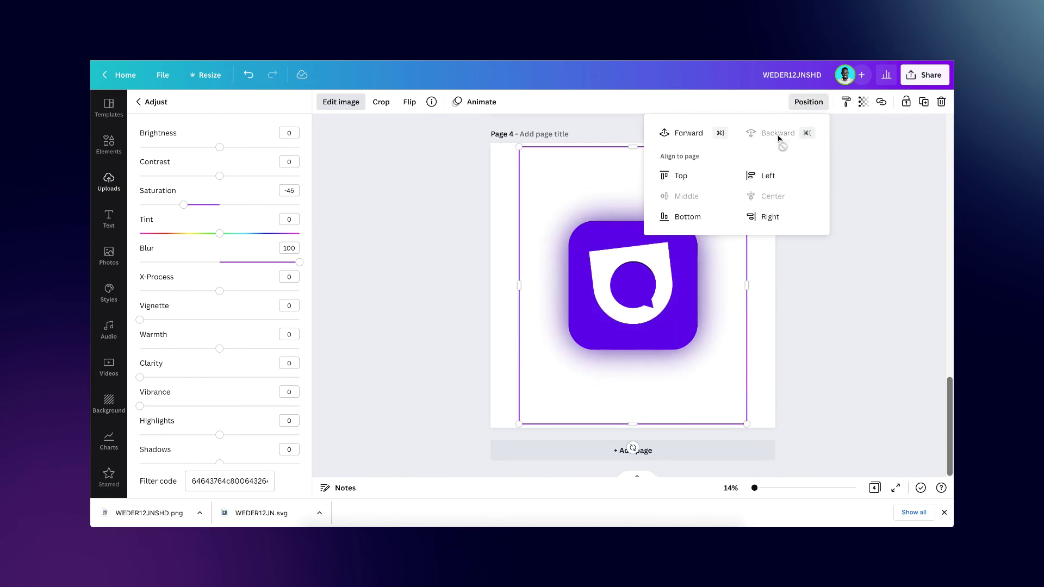
{"action": "left_click", "coordinate": [722, 257]}
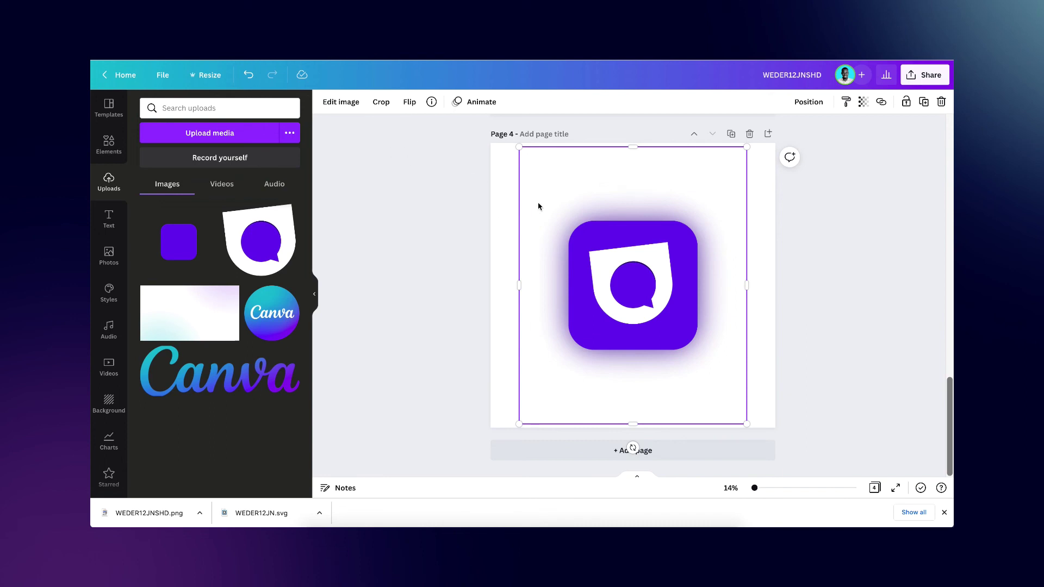
- Delete the blurred shadow from page 4, and place the uploaded purple rounded-square image on a new page 5
{"action": "key", "text": "Delete"}
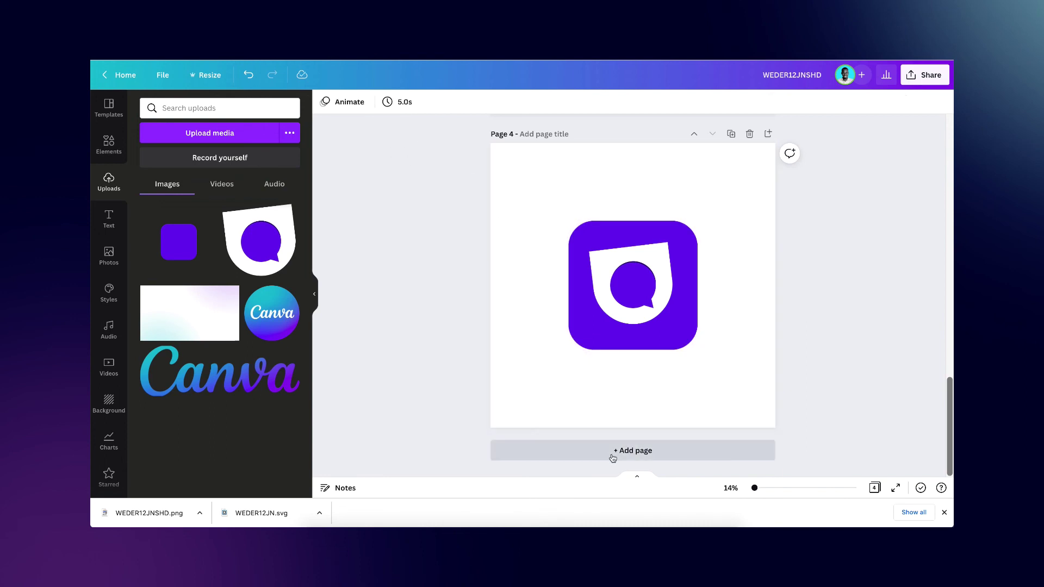
{"action": "left_click", "coordinate": [581, 457]}
{"action": "left_click", "coordinate": [178, 243]}
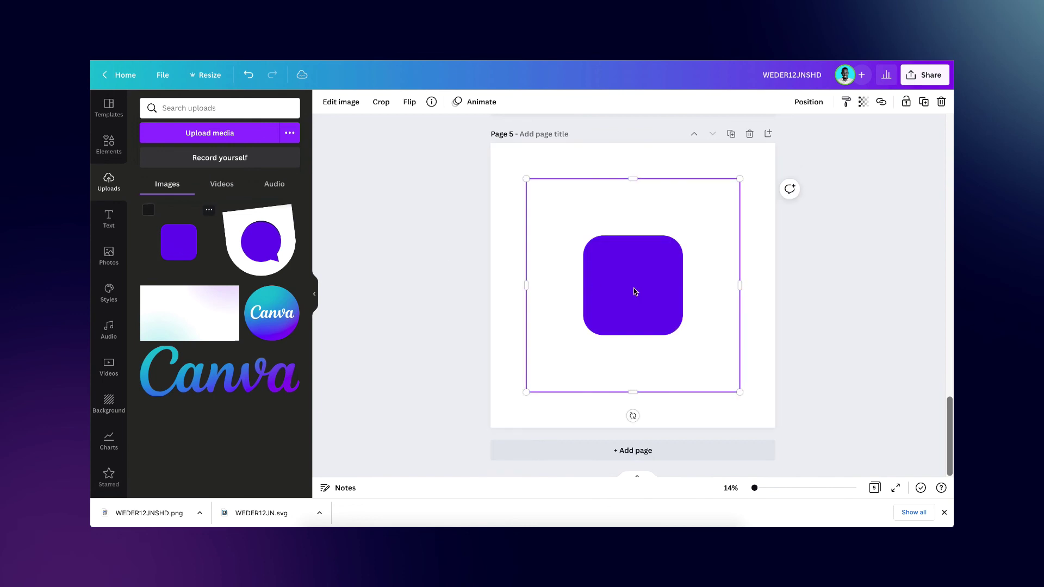
- Adjust the page 5 rounded-square image to brightness -12, contrast 19, saturation -37 and blur 83
{"action": "left_click", "coordinate": [331, 103]}
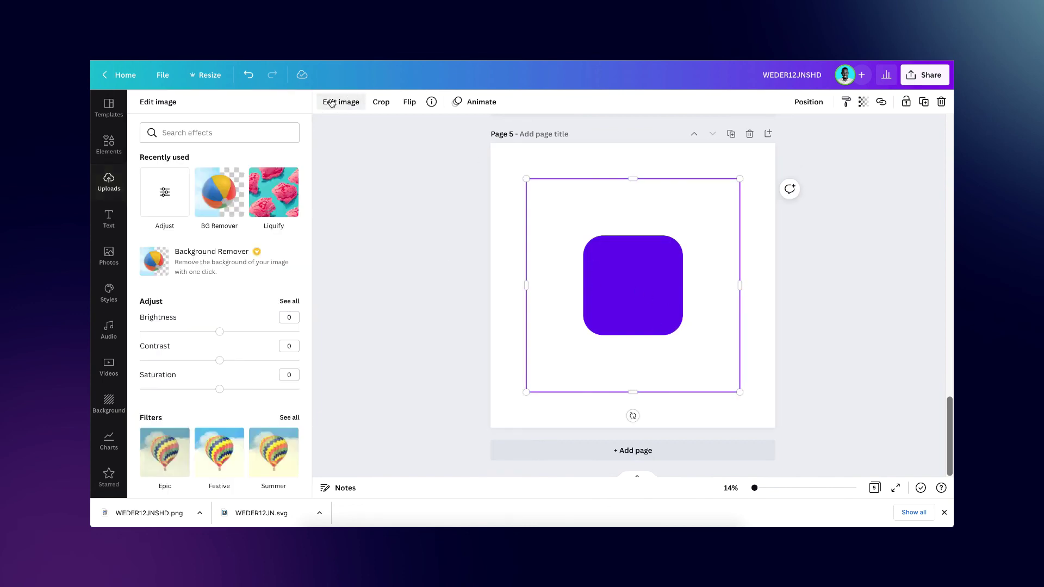
{"action": "left_click", "coordinate": [294, 302]}
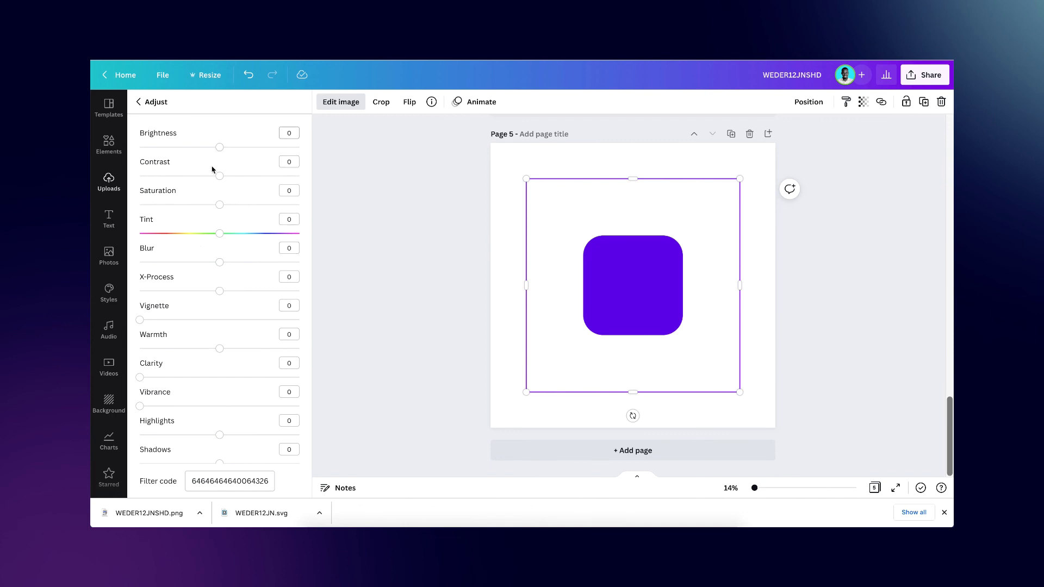
{"action": "left_click_drag", "start_coordinate": [218, 151], "coordinate": [190, 206]}
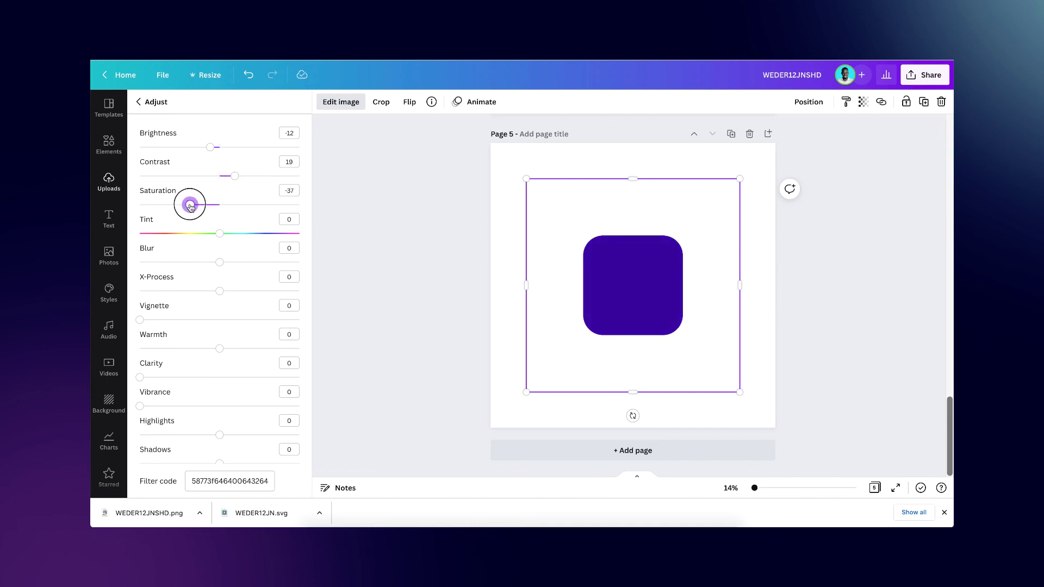
{"action": "left_click", "coordinate": [220, 262]}
{"action": "left_click_drag", "start_coordinate": [220, 263], "coordinate": [287, 262]}
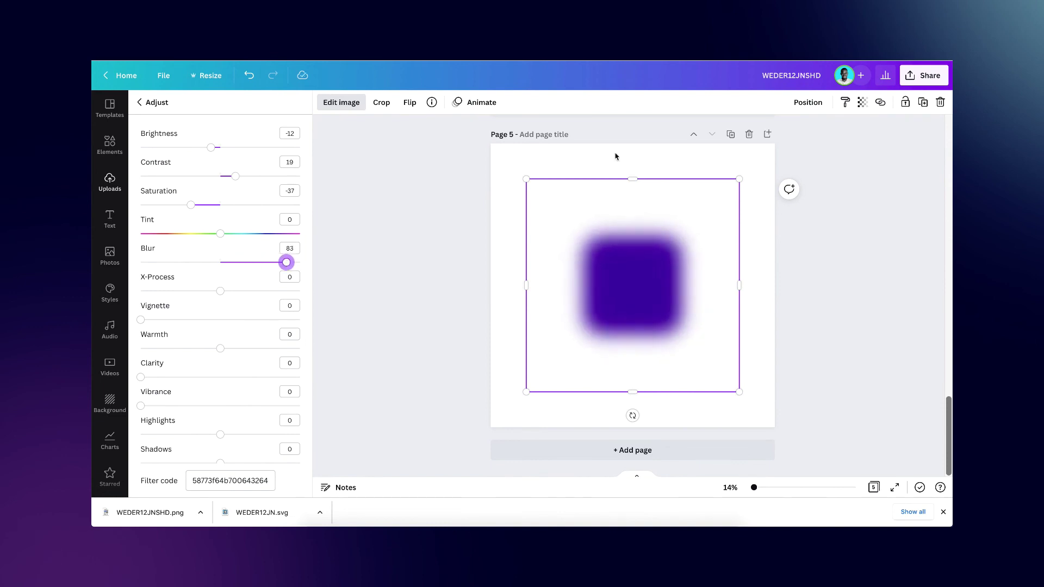
- Lower the opacity of the blurred rounded-square image on page 5 to soften the shadow
{"action": "left_click", "coordinate": [863, 102]}
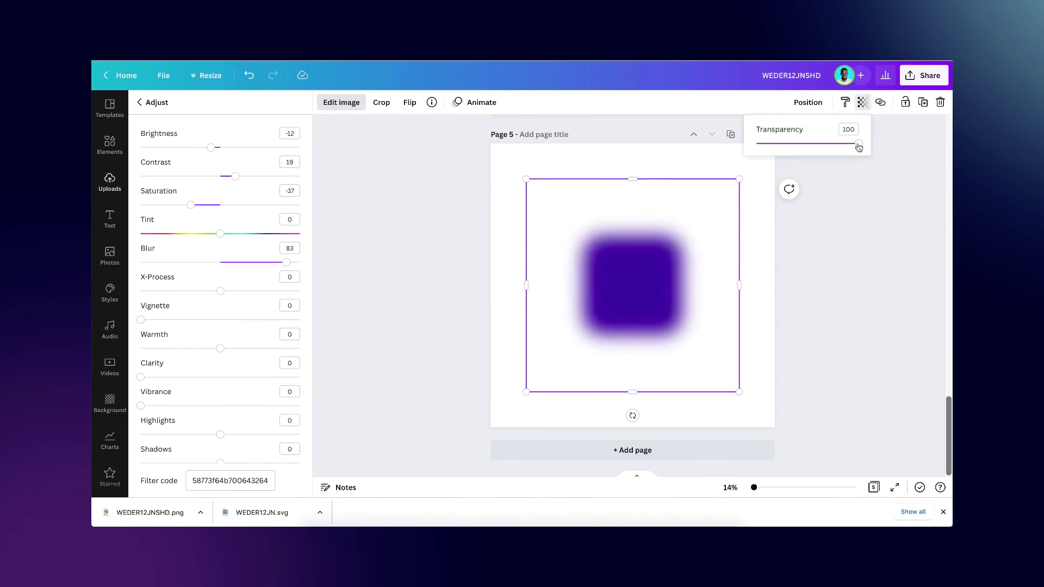
{"action": "left_click_drag", "start_coordinate": [858, 143], "coordinate": [829, 143]}
{"action": "left_click", "coordinate": [807, 243]}
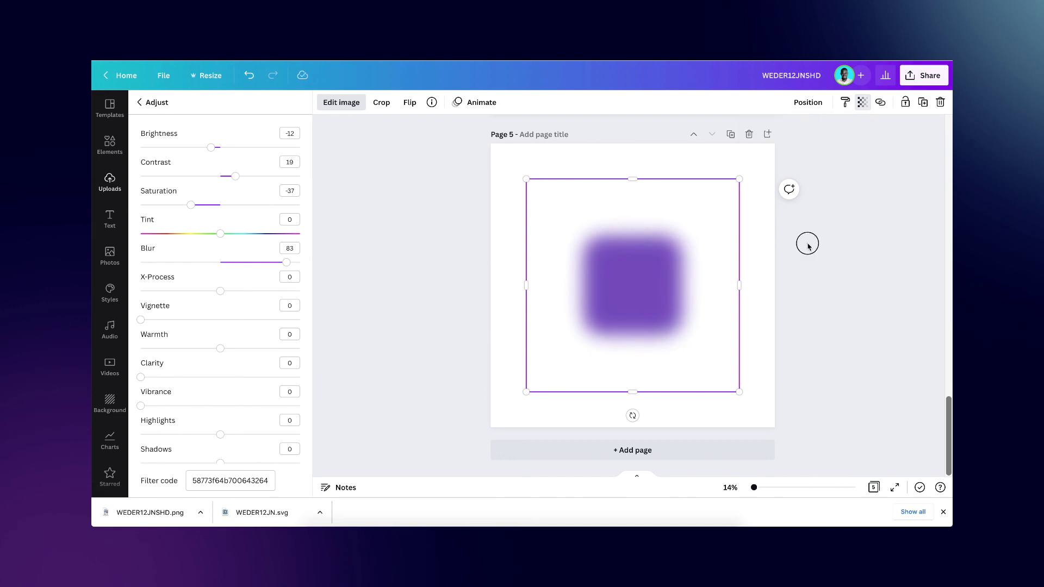
- Move the blurred rounded-square image from page 5 to page 4 and send it behind the logo and its purple square
{"action": "scroll", "coordinate": [610, 303], "scroll_direction": "up", "scroll_amount": 4}
{"action": "scroll", "coordinate": [600, 349], "scroll_direction": "down", "scroll_amount": 3}
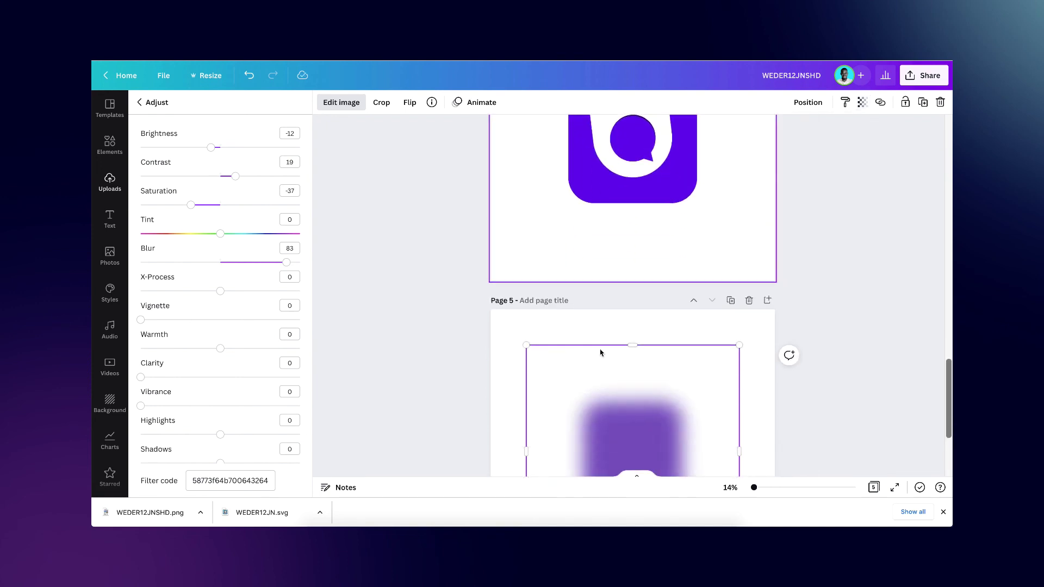
{"action": "key", "text": "Delete"}
{"action": "scroll", "coordinate": [601, 352], "scroll_direction": "up", "scroll_amount": 3}
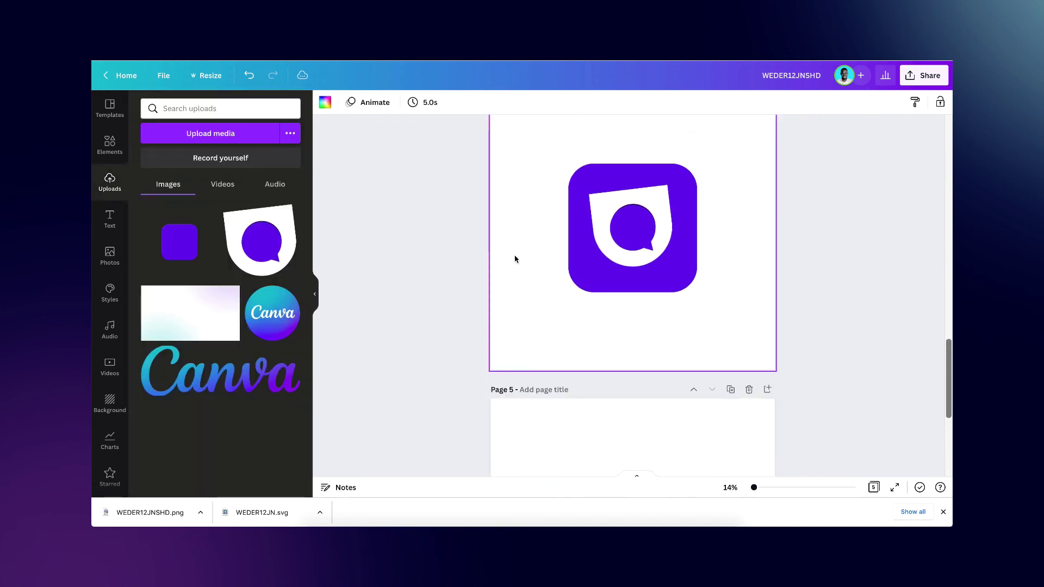
{"action": "key", "text": "ctrl+z"}
{"action": "left_click", "coordinate": [808, 102]}
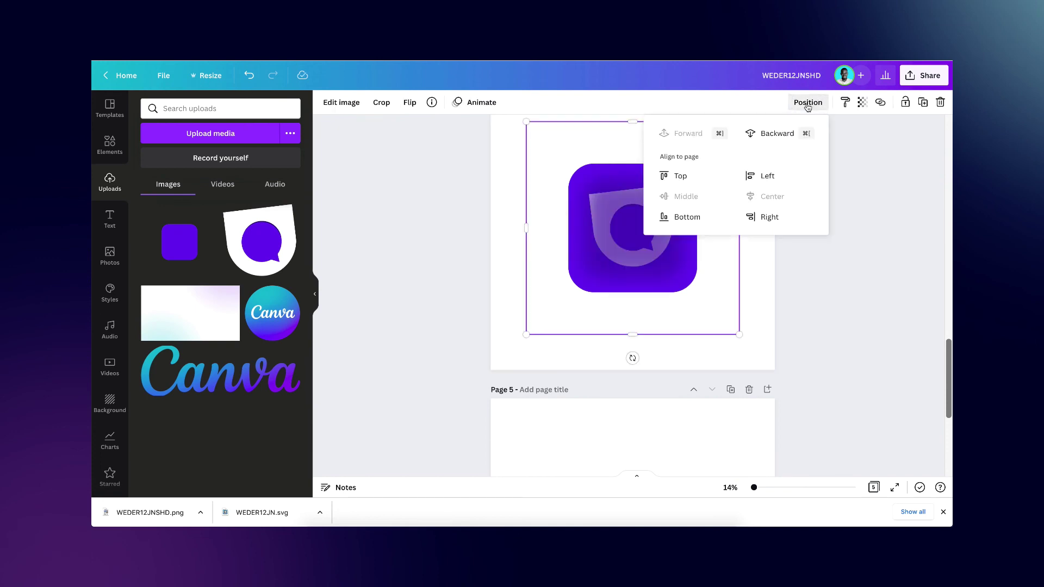
{"action": "left_click", "coordinate": [777, 133]}
- Enlarge the blurred shadow beyond the purple square on page 4, and trim its empty sides, top and bottom
{"action": "left_click_drag", "start_coordinate": [740, 334], "coordinate": [763, 358]}
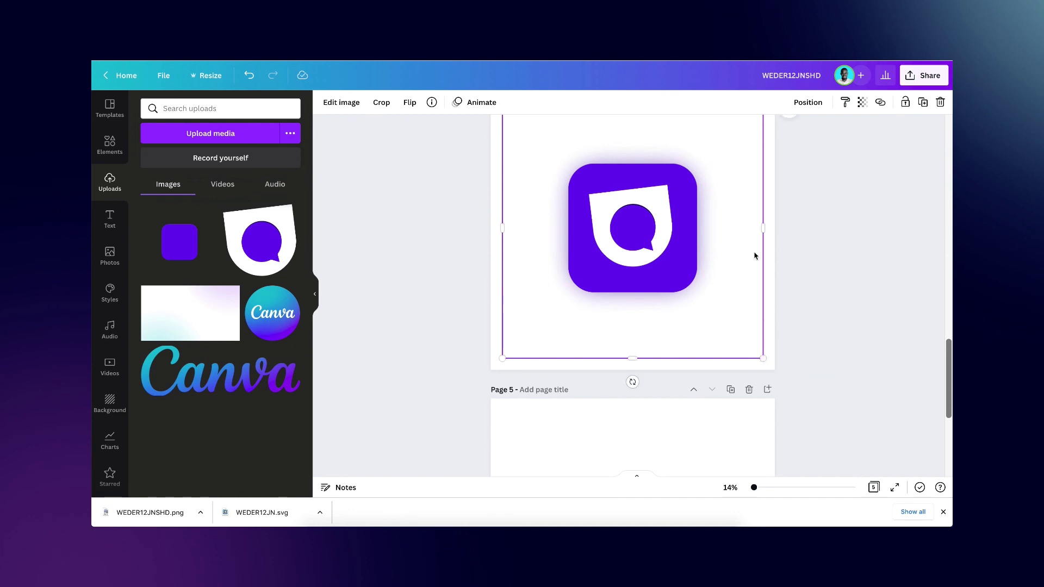
{"action": "left_click_drag", "start_coordinate": [766, 225], "coordinate": [731, 225]}
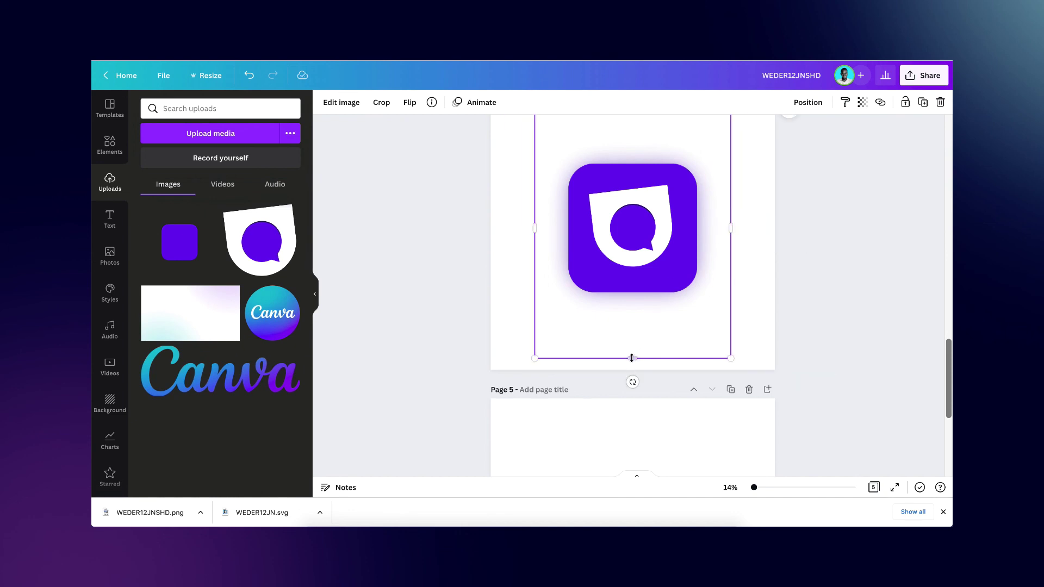
{"action": "left_click_drag", "start_coordinate": [631, 358], "coordinate": [633, 327]}
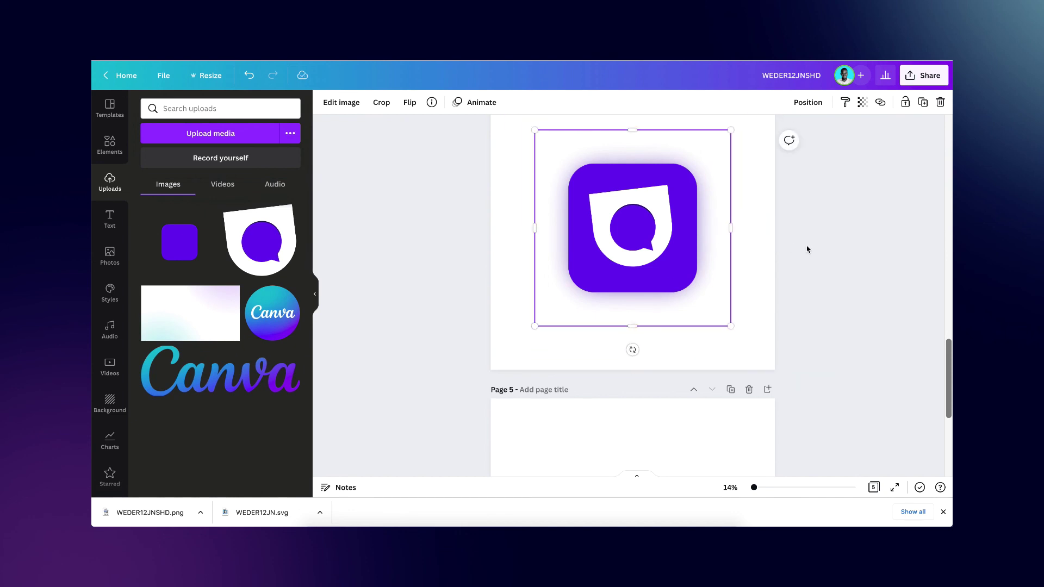
- Scale the logo, purple square and shadow on page 4 down together and group them
{"action": "key", "text": "ctrl+a"}
{"action": "left_click_drag", "start_coordinate": [731, 326], "coordinate": [670, 284]}
{"action": "left_click", "coordinate": [788, 104]}
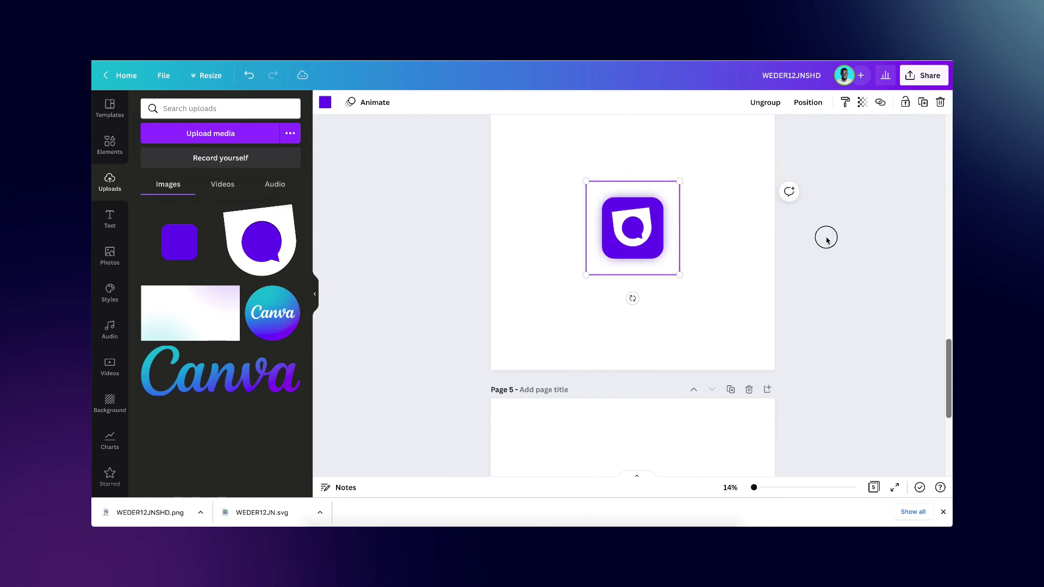
- Copy the "sitalk" and "FOR TALENTS" texts from page 2 and place them to the right of the icon on page 4
{"action": "scroll", "coordinate": [631, 300], "scroll_direction": "up", "scroll_amount": 10}
{"action": "left_click", "coordinate": [631, 336]}
{"action": "left_click", "coordinate": [629, 350], "text": "shift"}
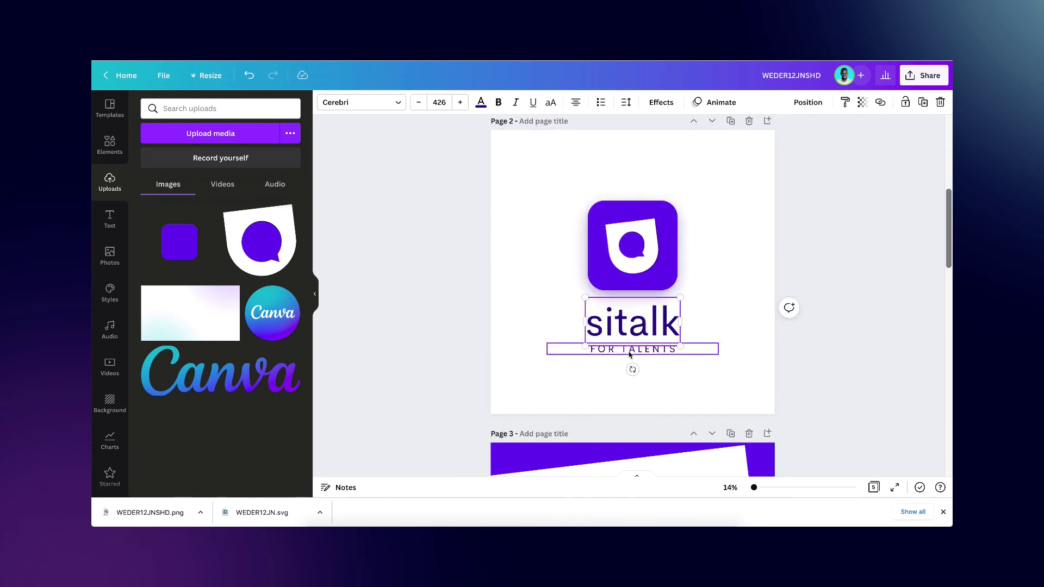
{"action": "key", "text": "ctrl+c"}
{"action": "scroll", "coordinate": [629, 354], "scroll_direction": "down", "scroll_amount": 10}
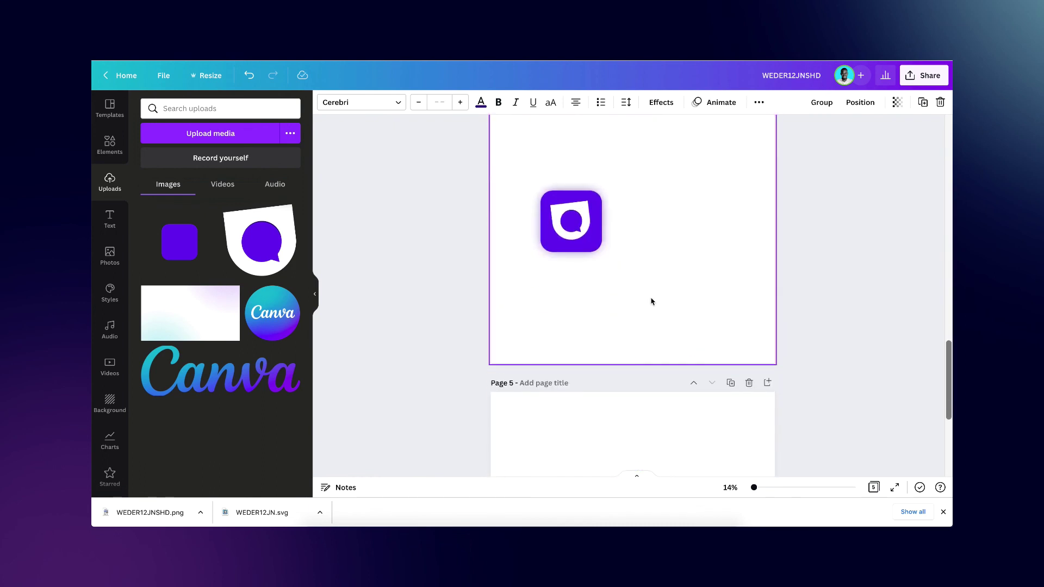
{"action": "left_click", "coordinate": [707, 234]}
{"action": "key", "text": "ctrl+v"}
{"action": "left_click_drag", "start_coordinate": [652, 263], "coordinate": [683, 210]}
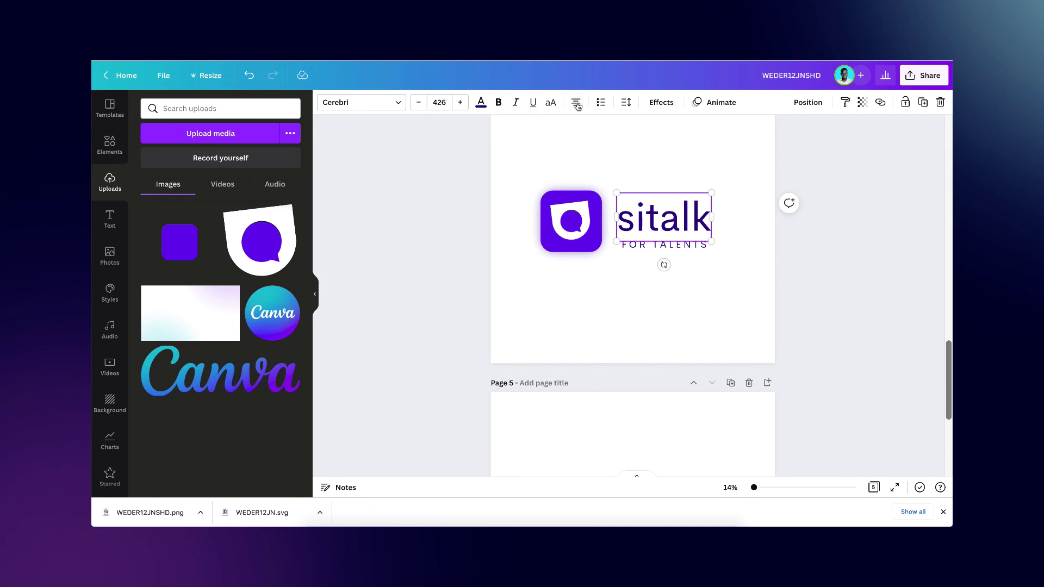
- Left-align the "sitalk" and "FOR TALENTS" texts with each other and scale them down together beside the icon
{"action": "key", "text": "Tab"}
{"action": "left_click", "coordinate": [663, 217], "text": "shift"}
{"action": "left_click_drag", "start_coordinate": [734, 245], "coordinate": [634, 219]}
- Shrink the grouped icon to suit the text height and move the two texts closer to it
{"action": "left_click", "coordinate": [614, 180]}
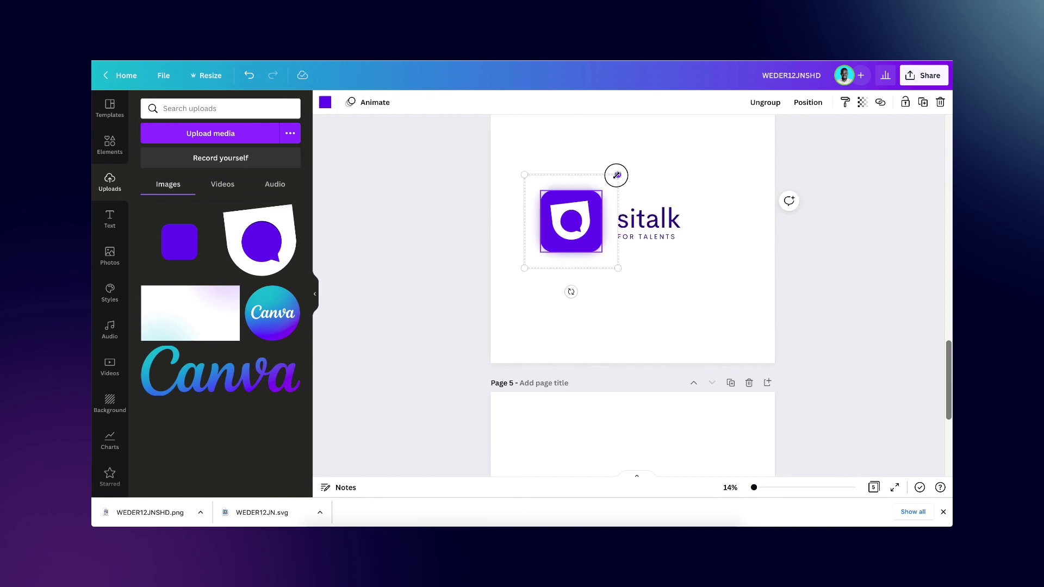
{"action": "left_click_drag", "start_coordinate": [615, 174], "coordinate": [608, 199]}
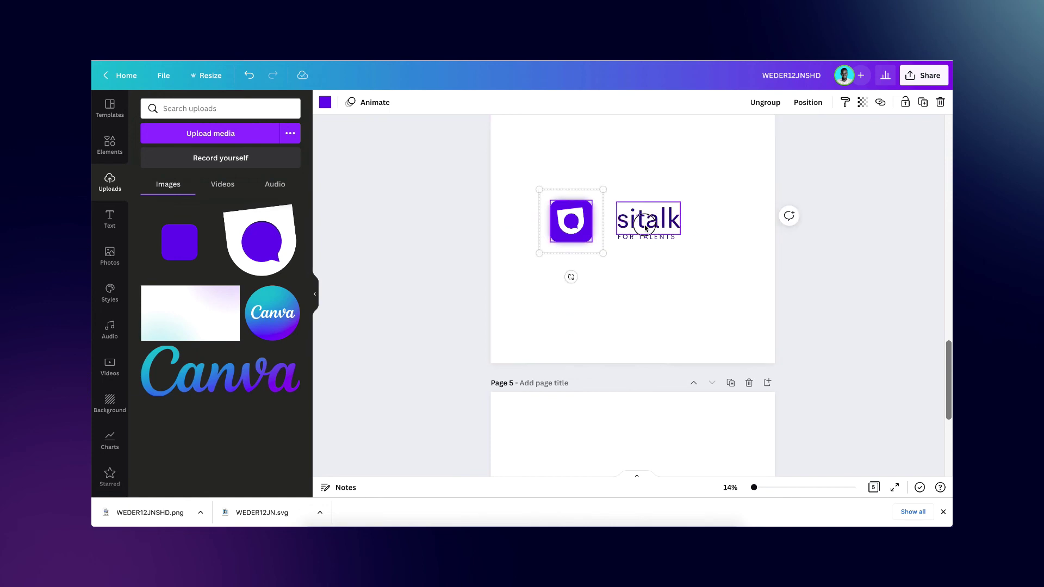
{"action": "left_click_drag", "start_coordinate": [646, 228], "coordinate": [636, 228]}
{"action": "left_click", "coordinate": [585, 310]}
{"action": "left_click", "coordinate": [577, 219]}
{"action": "left_click", "coordinate": [644, 159]}
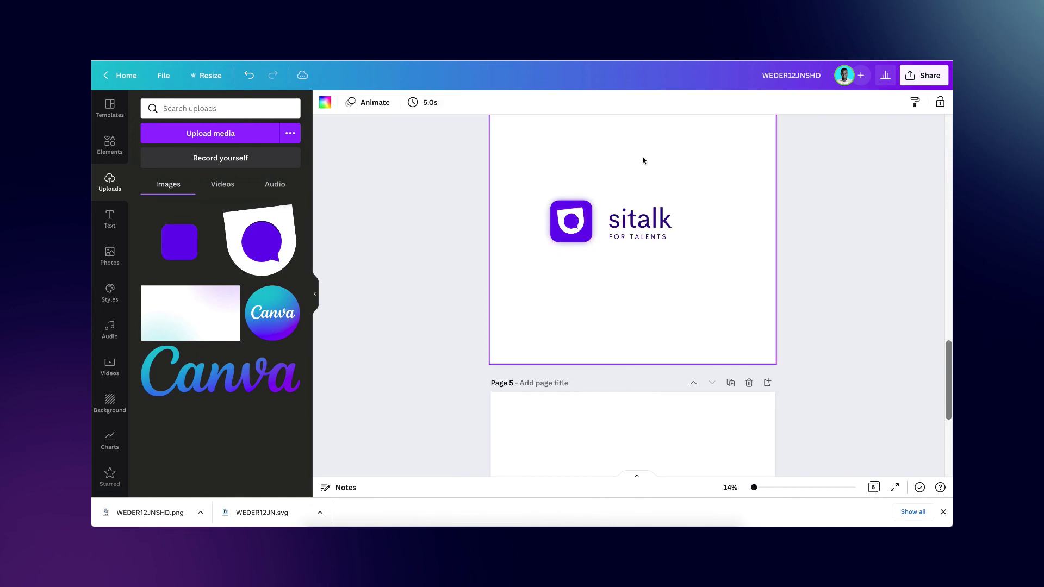
- Rearrange the logo on page 4 with the icon centred above the centred "sitalk" and "FOR TALENTS" texts, and enlarge it
{"action": "left_click", "coordinate": [586, 200]}
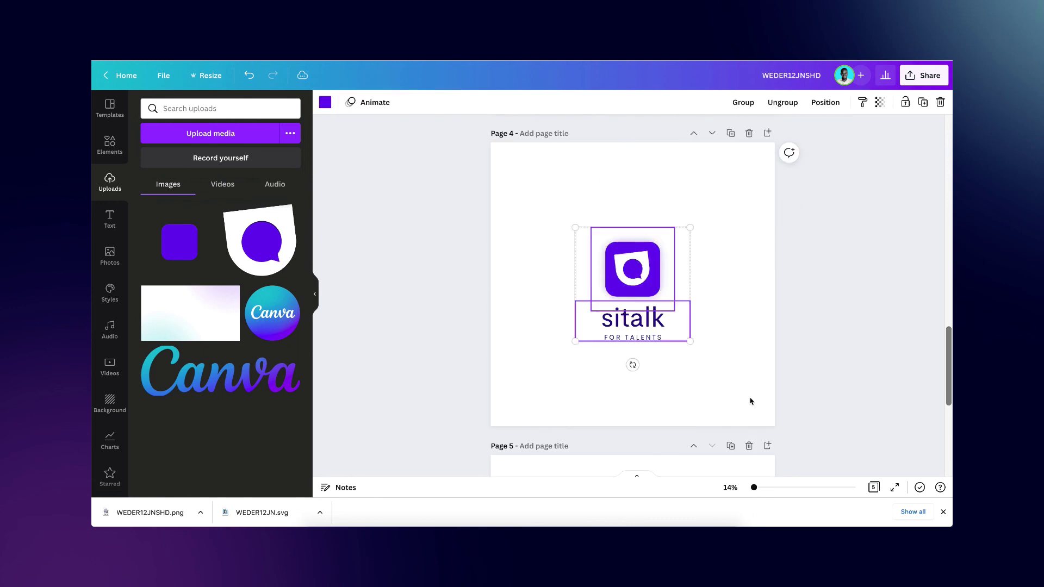
{"action": "left_click", "coordinate": [891, 145]}
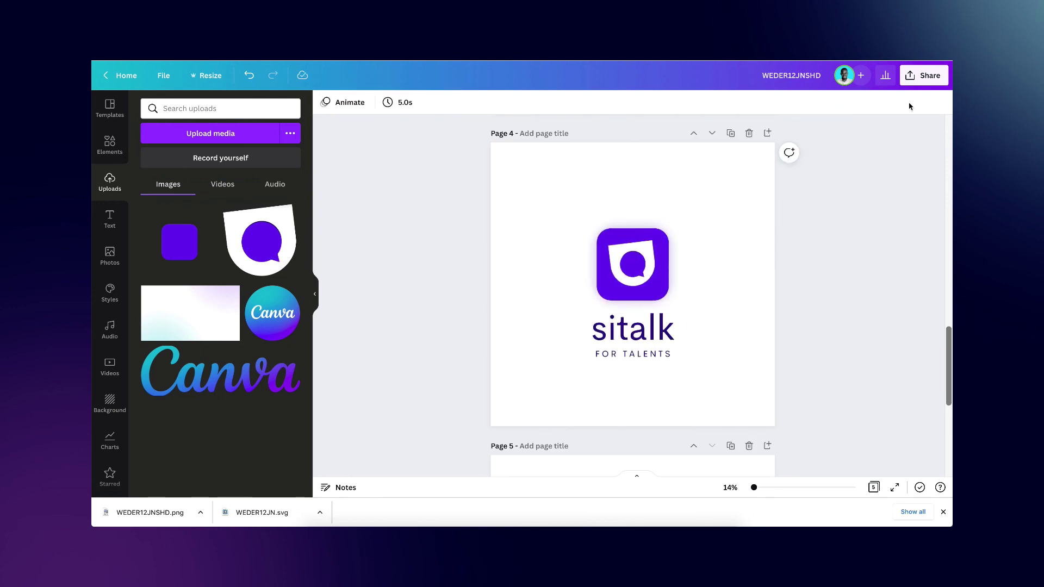
- Review the download settings for a transparent PNG, and close them without downloading
{"action": "left_click", "coordinate": [925, 75]}
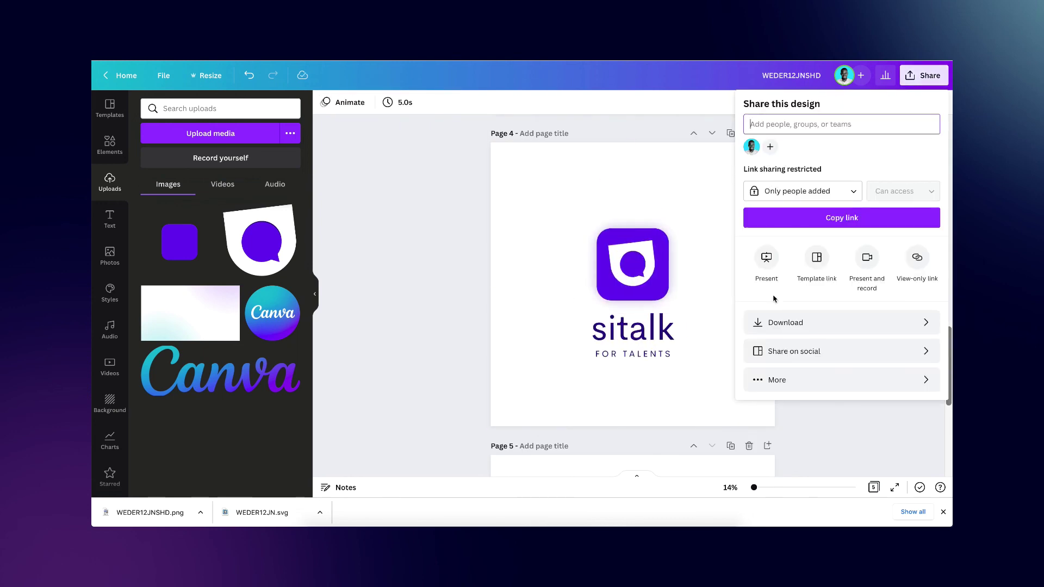
{"action": "left_click", "coordinate": [785, 322]}
{"action": "left_click", "coordinate": [778, 158]}
{"action": "left_click", "coordinate": [789, 155]}
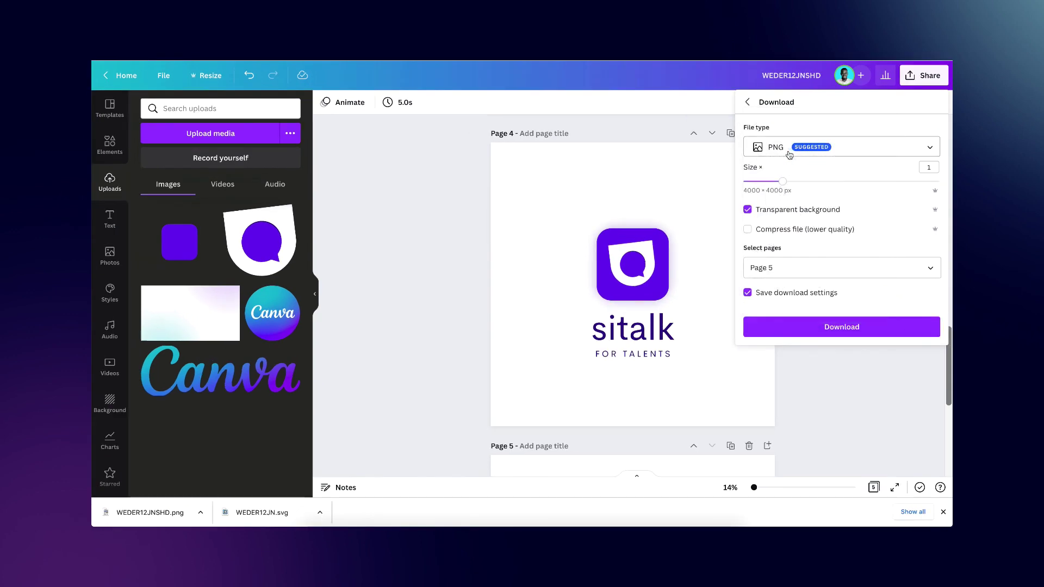
{"action": "left_click", "coordinate": [645, 182]}
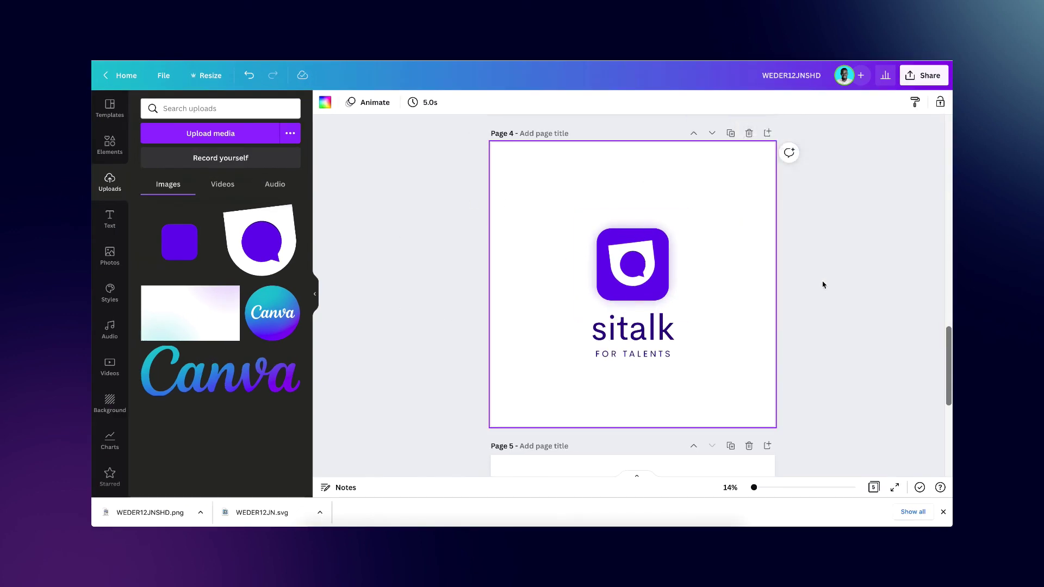
{"action": "left_click", "coordinate": [846, 281]}
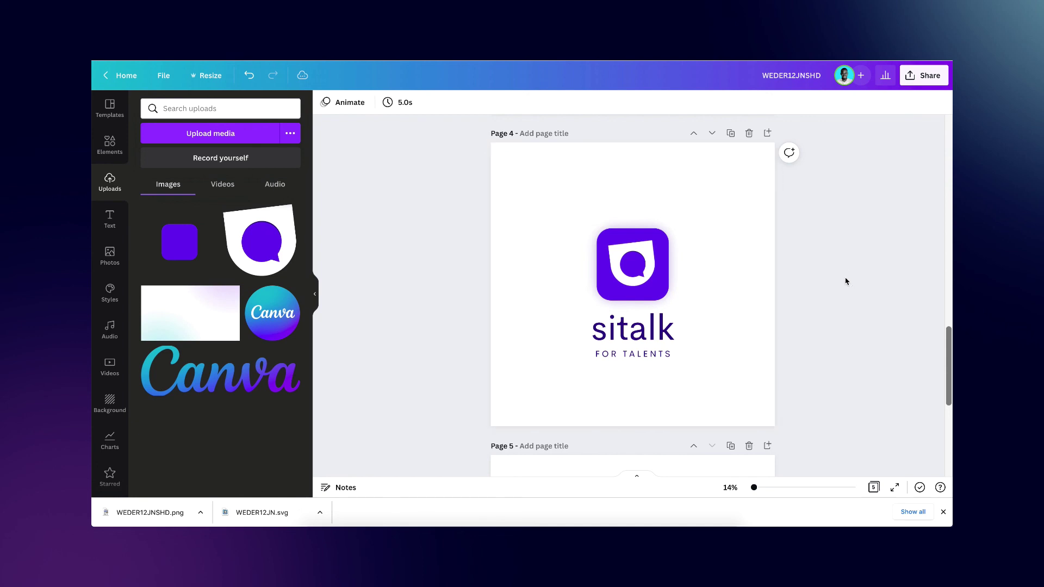
{"action": "scroll", "coordinate": [846, 282], "scroll_direction": "down", "scroll_amount": 1}
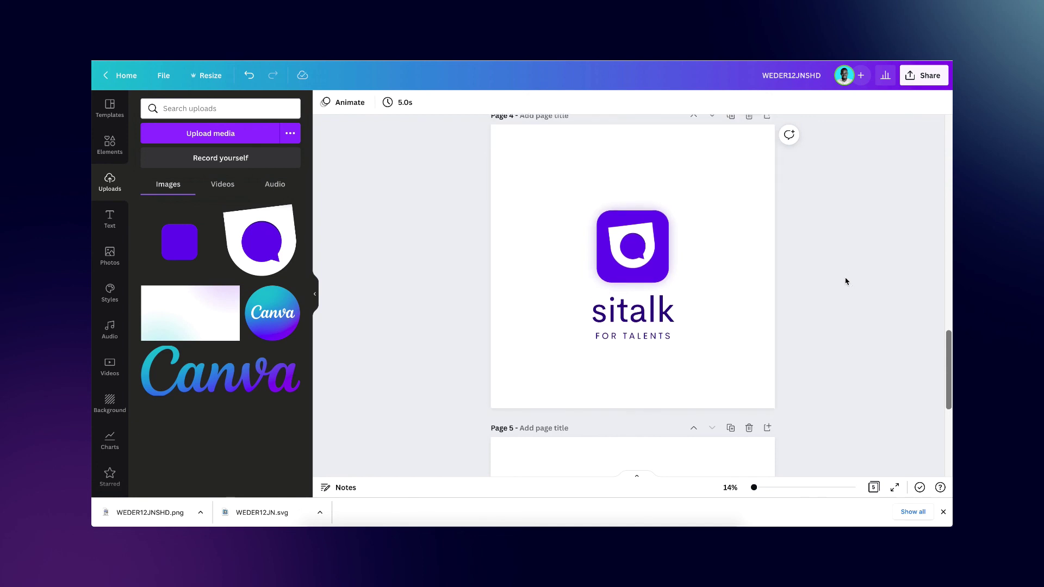
{"action": "scroll", "coordinate": [846, 281], "scroll_direction": "up", "scroll_amount": 3}
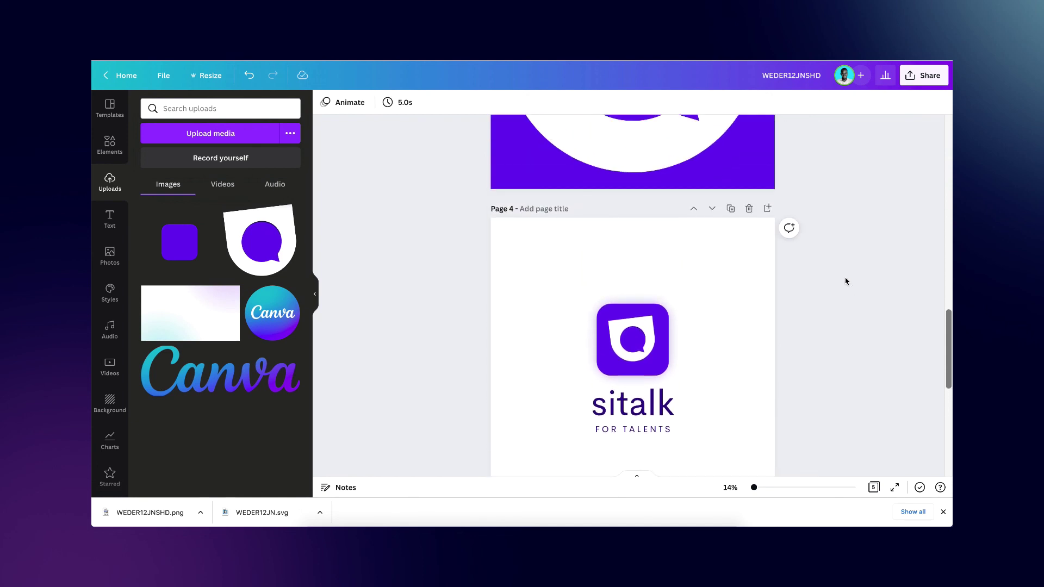
{"action": "scroll", "coordinate": [846, 281], "scroll_direction": "down", "scroll_amount": 2}
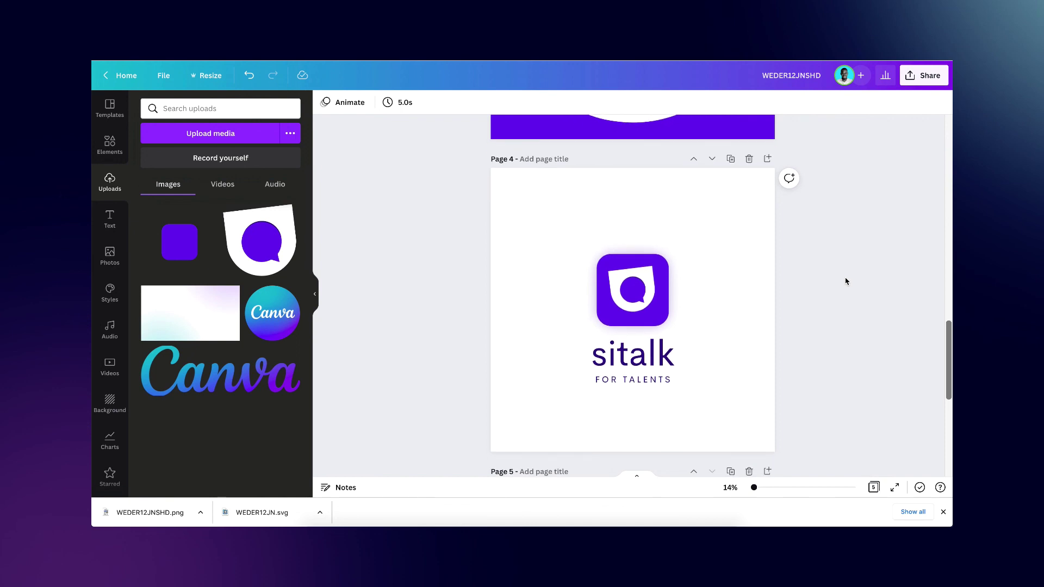